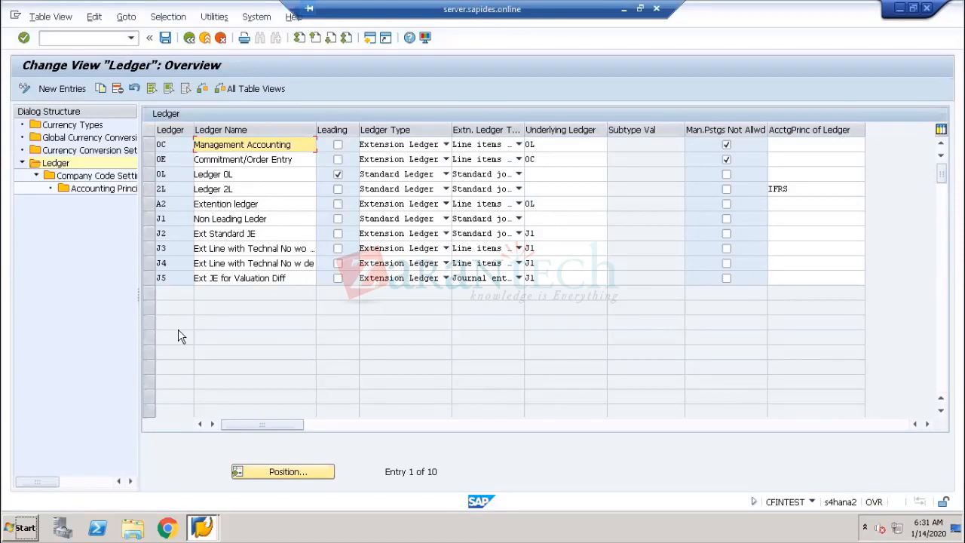
- Review the names of the ledgers listed in the Ledger overview, from J5 up to 0C
click(95, 177)
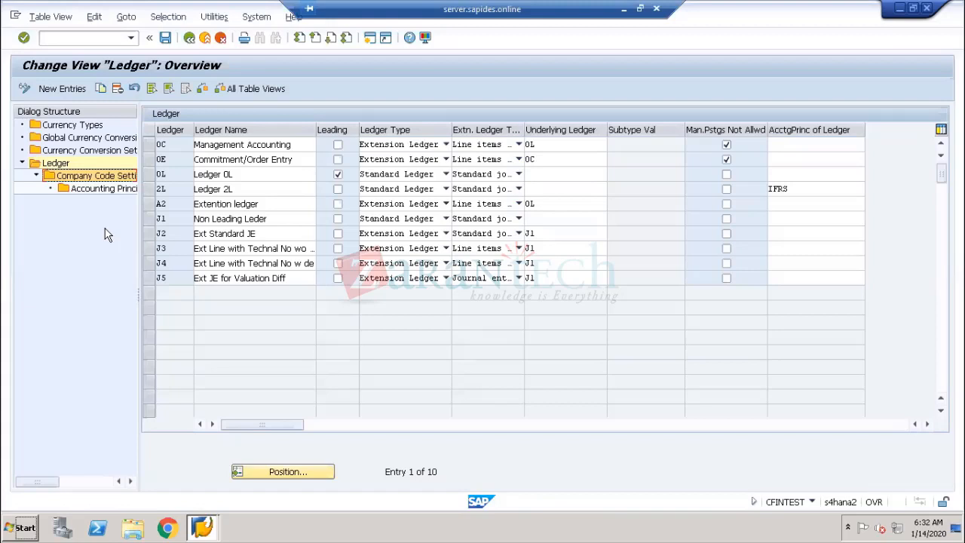
click(296, 276)
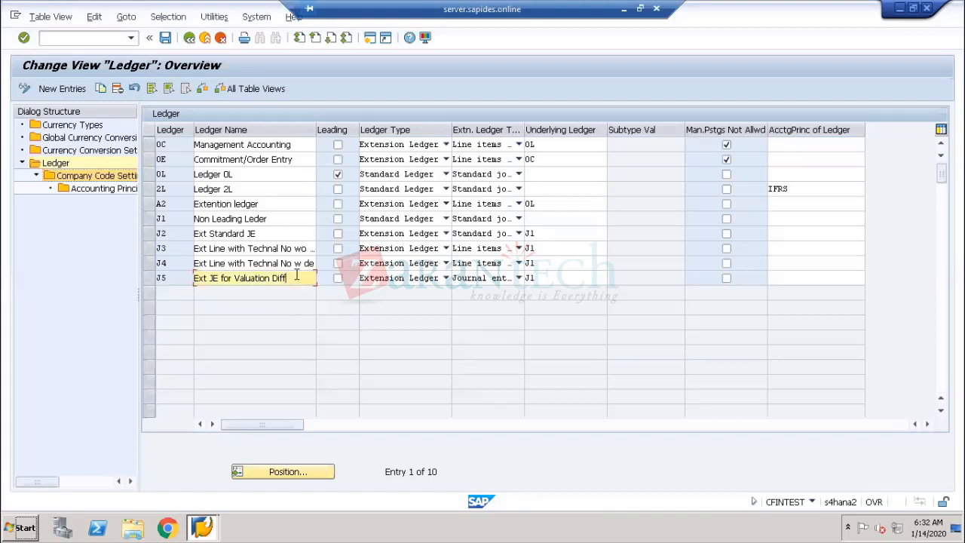
drag(296, 276, 169, 244)
click(194, 264)
click(311, 248)
click(264, 235)
drag(264, 235, 175, 230)
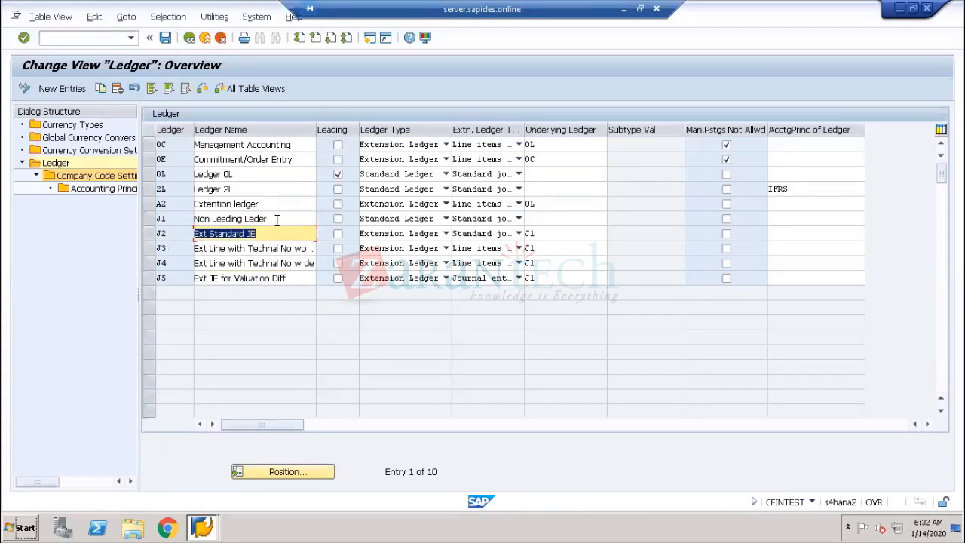
drag(259, 218, 169, 215)
drag(265, 205, 184, 202)
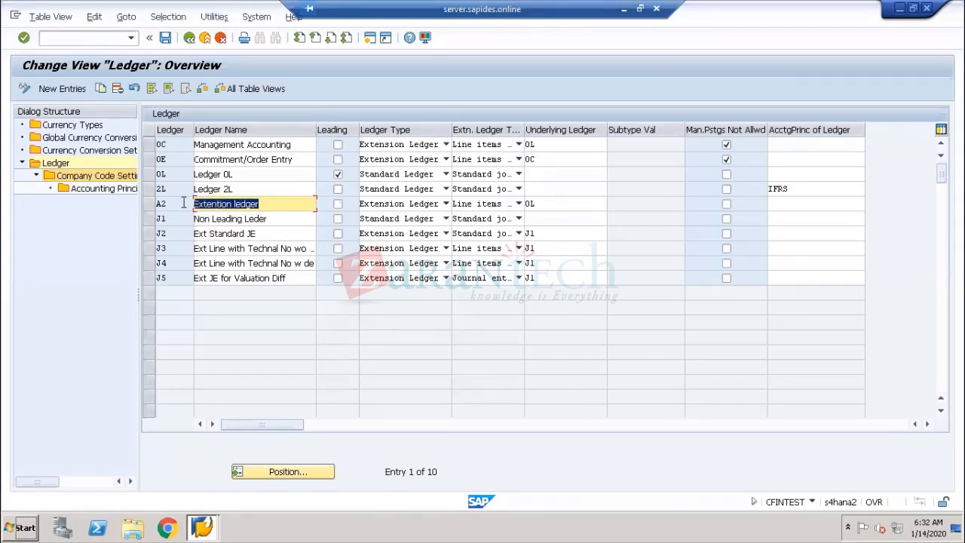
drag(239, 188, 189, 176)
click(240, 174)
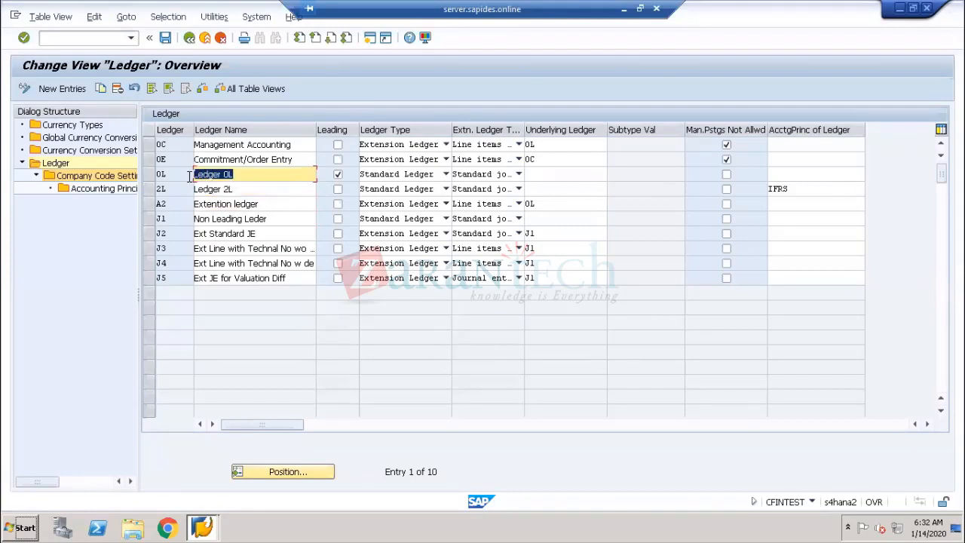
click(294, 159)
drag(294, 159, 181, 151)
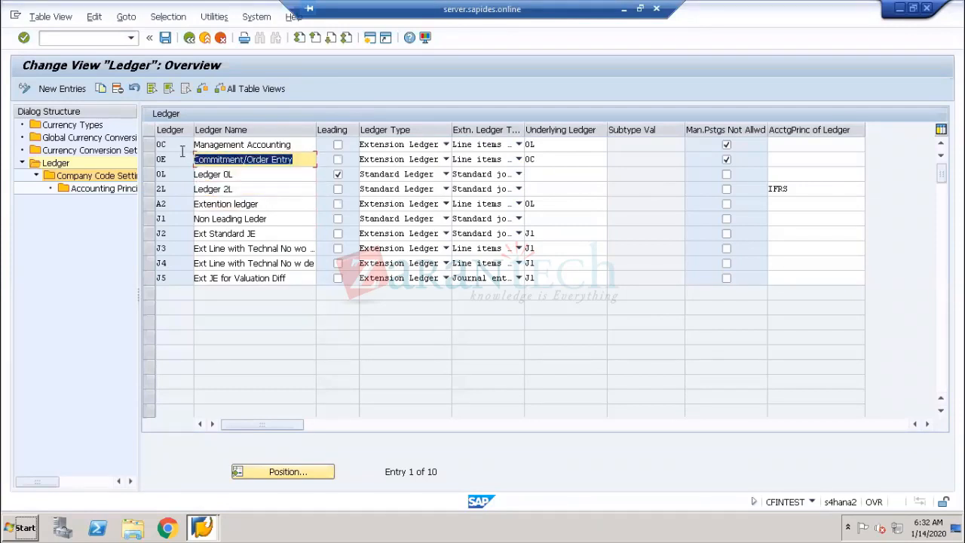
click(294, 144)
drag(294, 144, 167, 144)
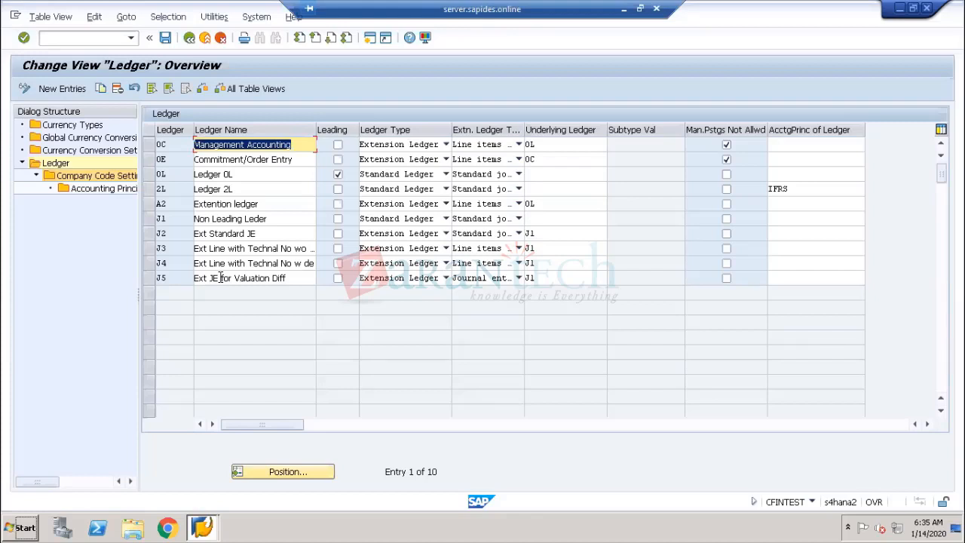
click(286, 278)
drag(250, 273, 190, 275)
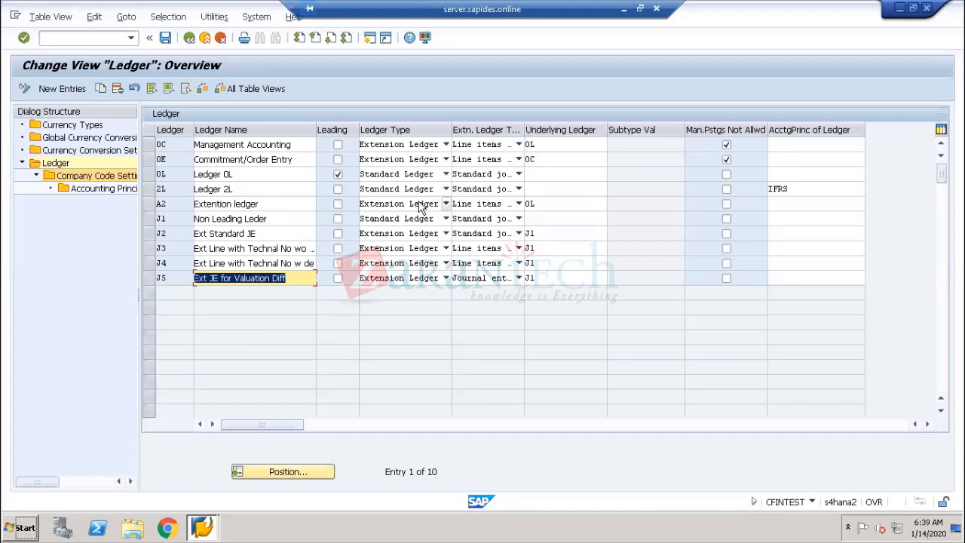
- View the global currency conversion settings and the currency conversion settings for company codes, accepting the consistency check messages
click(55, 140)
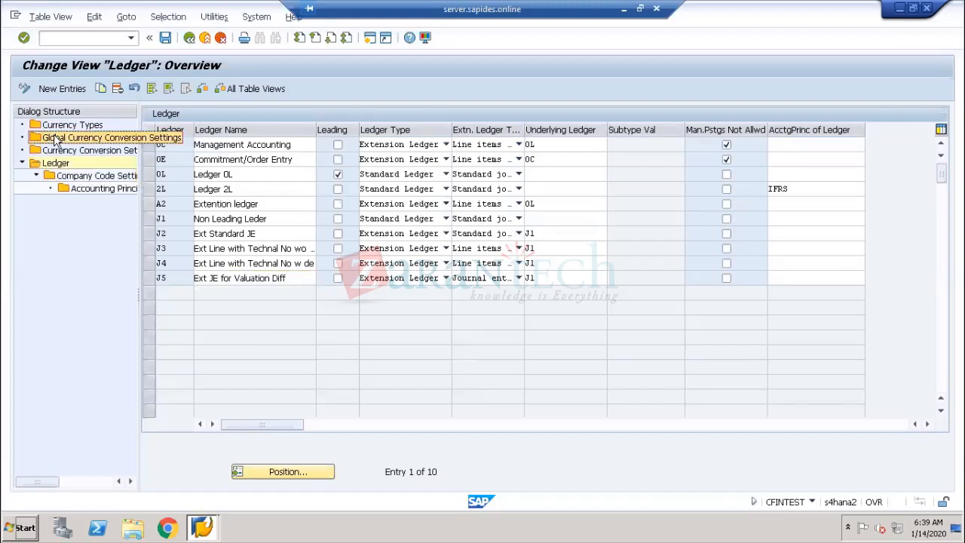
double_click(57, 140)
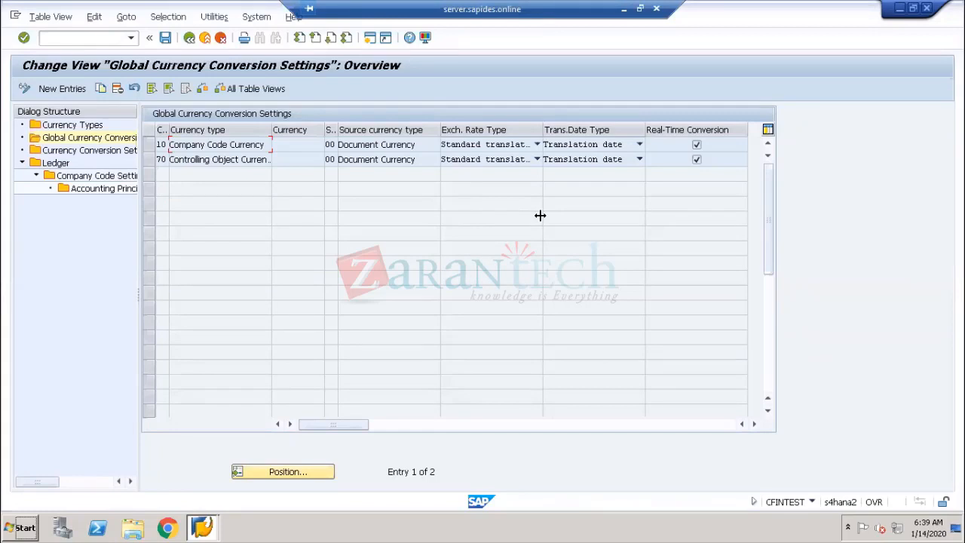
double_click(66, 154)
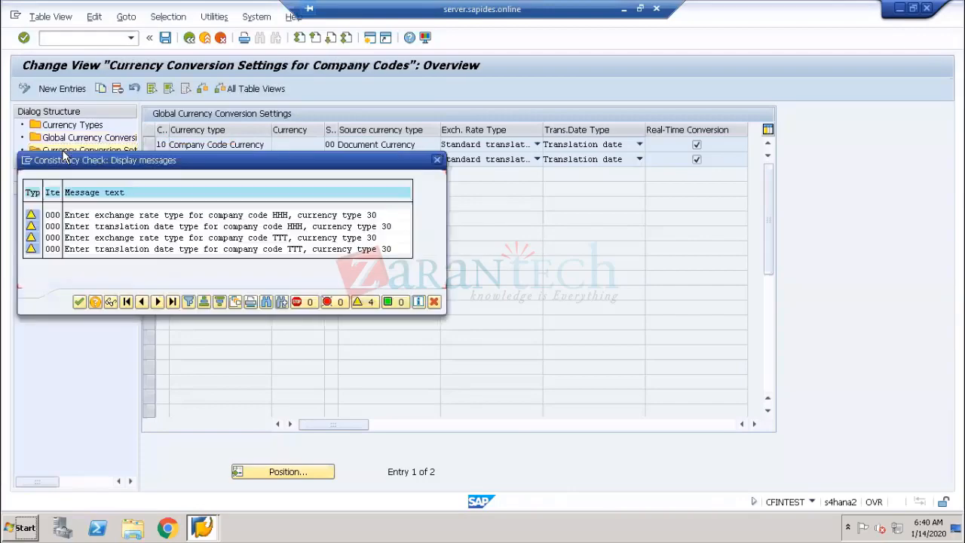
click(80, 301)
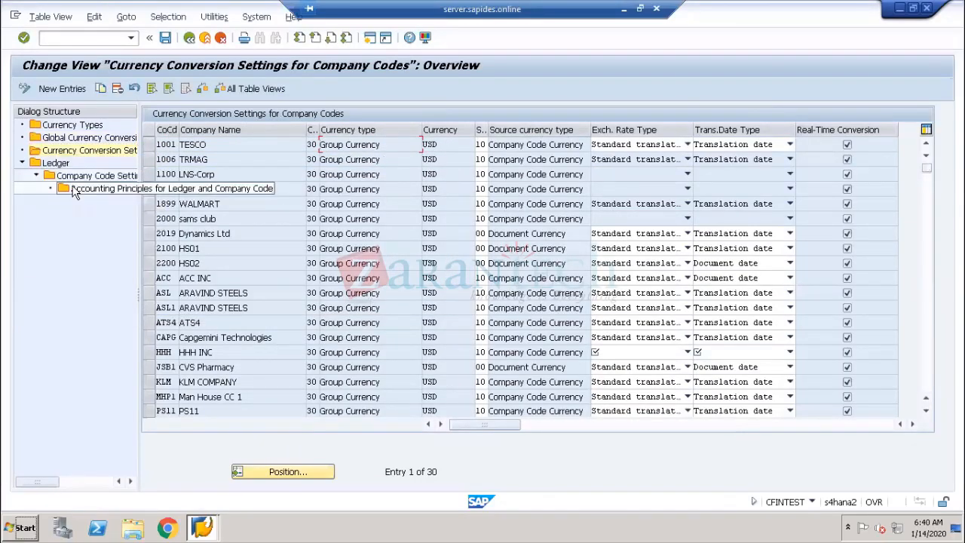
double_click(84, 149)
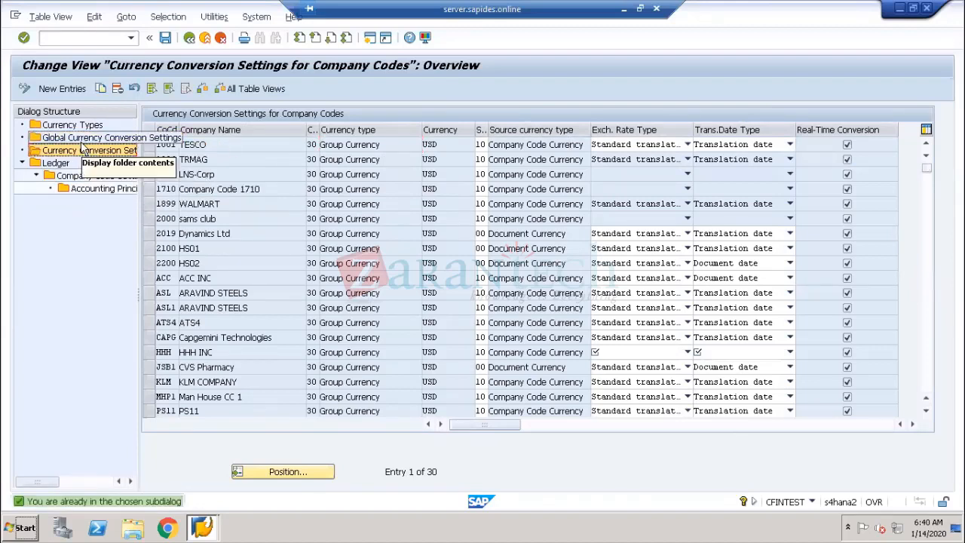
- Examine the company code currency entry and its source currency in the global currency conversion settings, and return to the Ledger overview
double_click(84, 137)
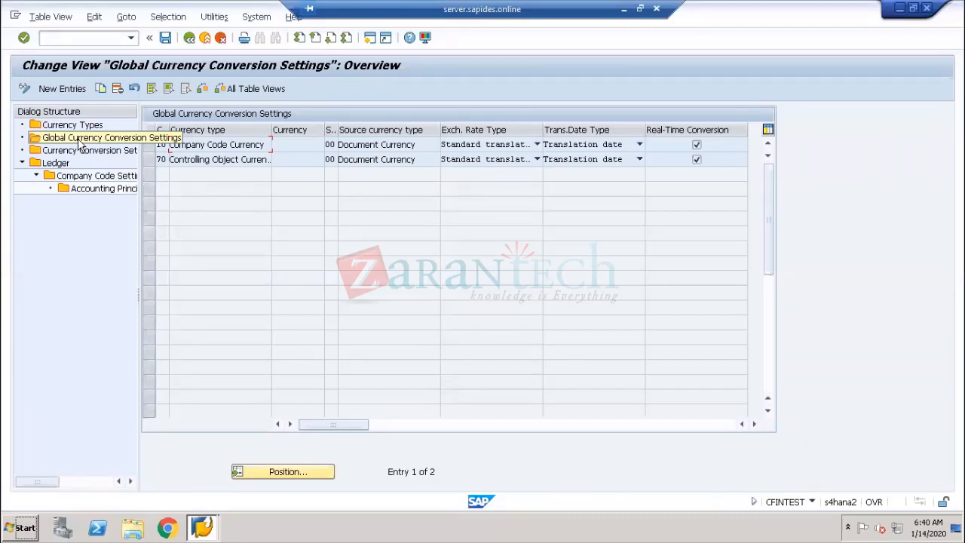
click(812, 502)
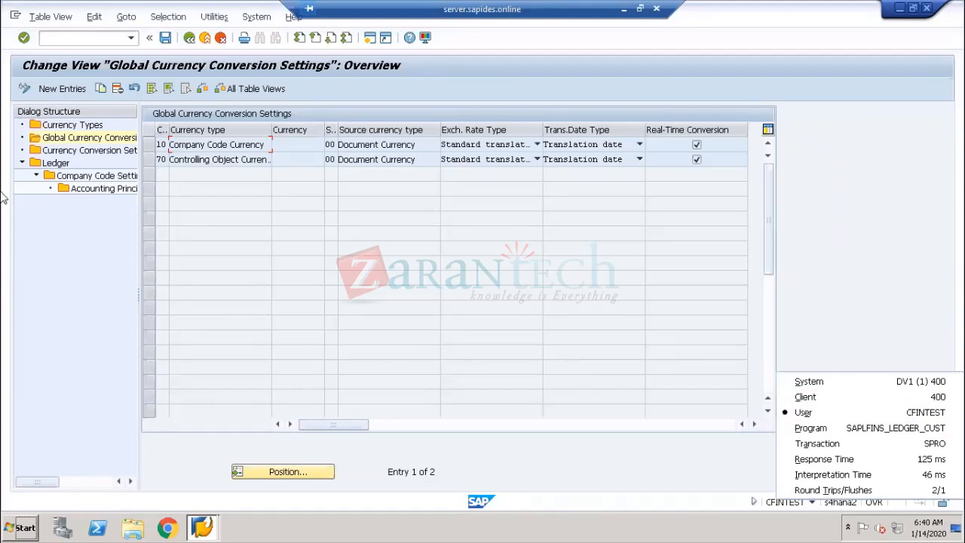
click(65, 142)
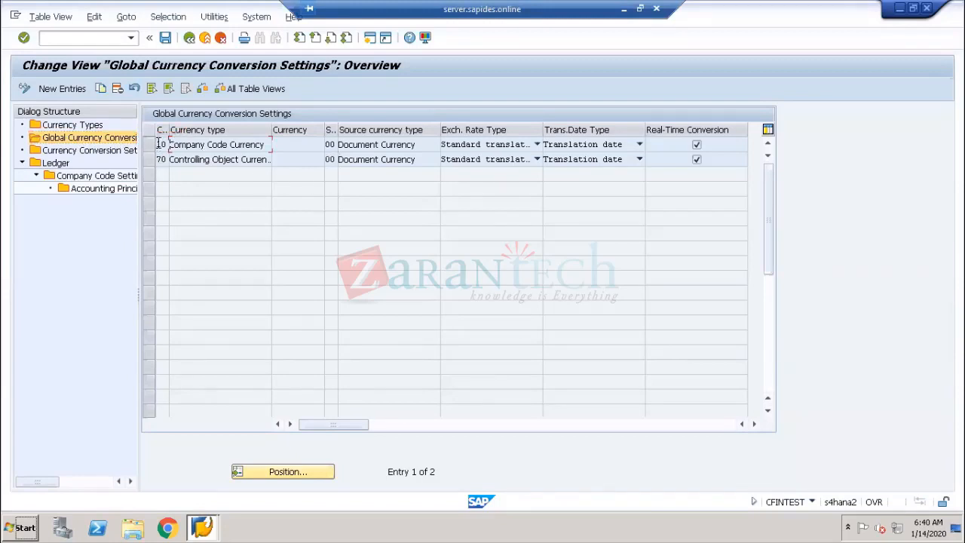
double_click(161, 144)
click(235, 144)
drag(336, 131, 347, 132)
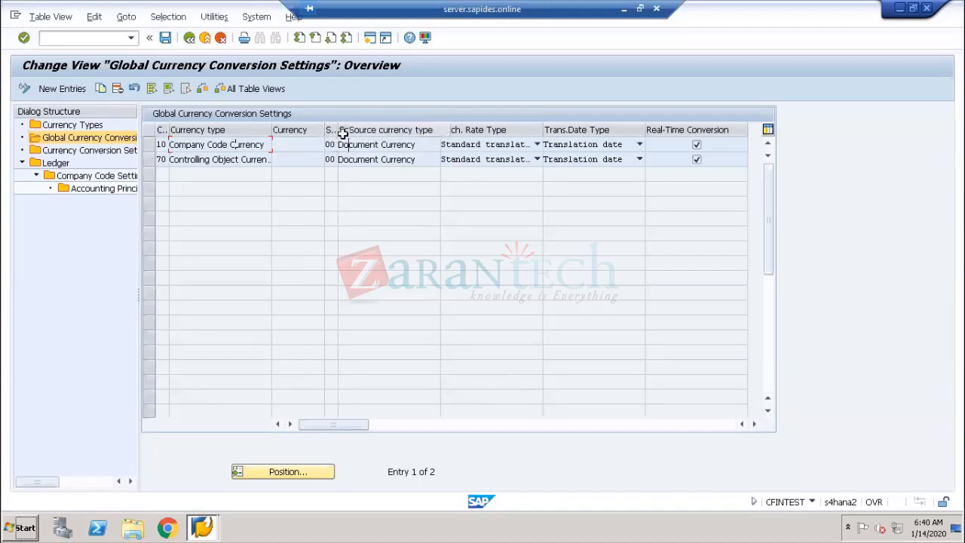
double_click(330, 144)
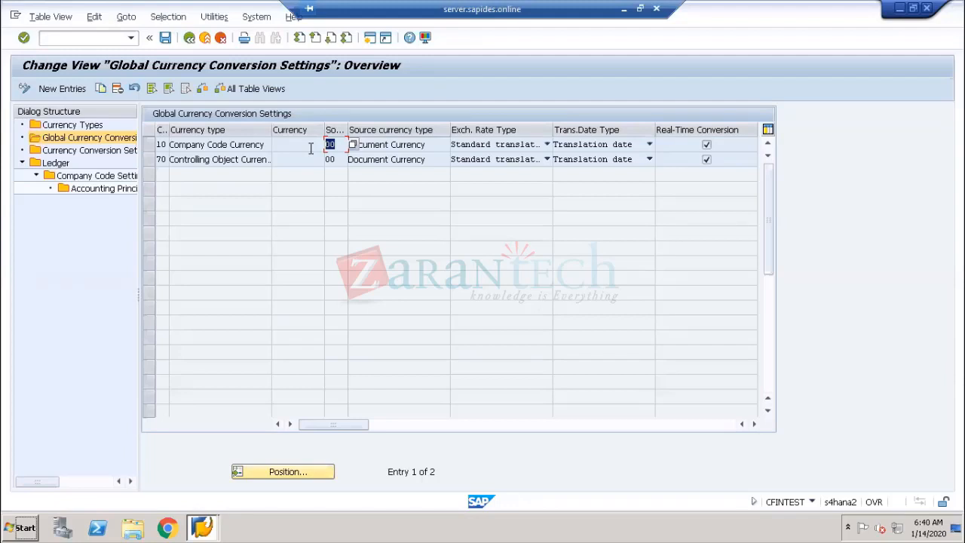
click(108, 153)
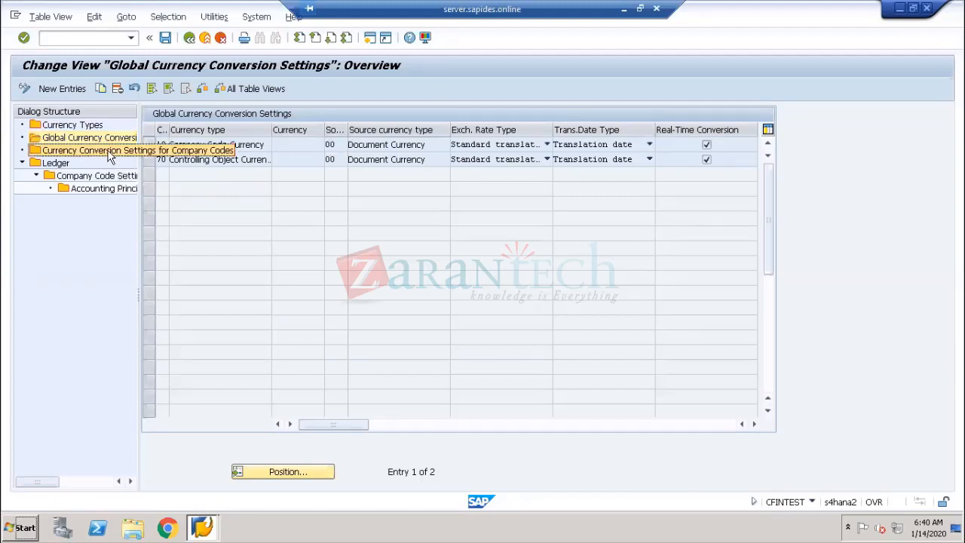
click(55, 164)
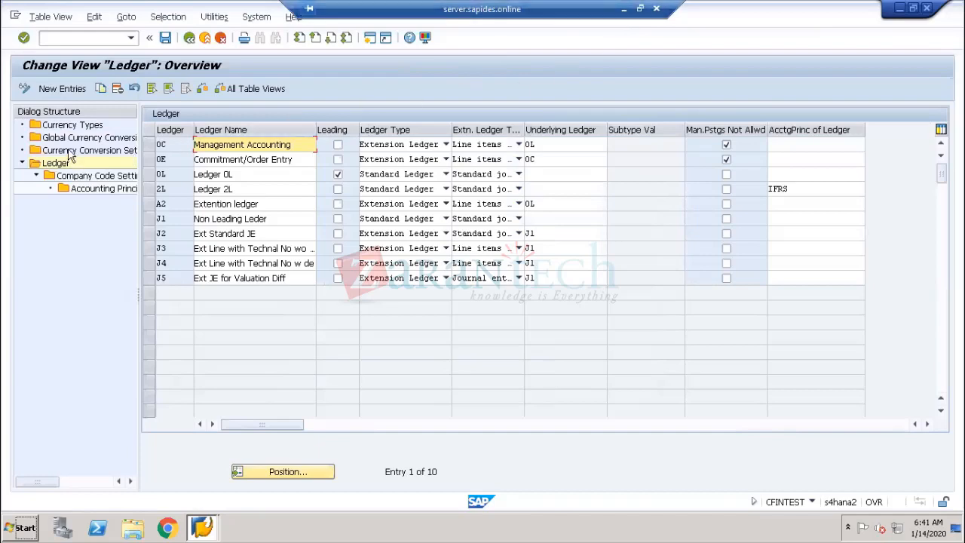
- Switch to Paint and add a text block on the blank canvas reading "ECC" with "BSEG" two lines below
click(623, 8)
click(63, 29)
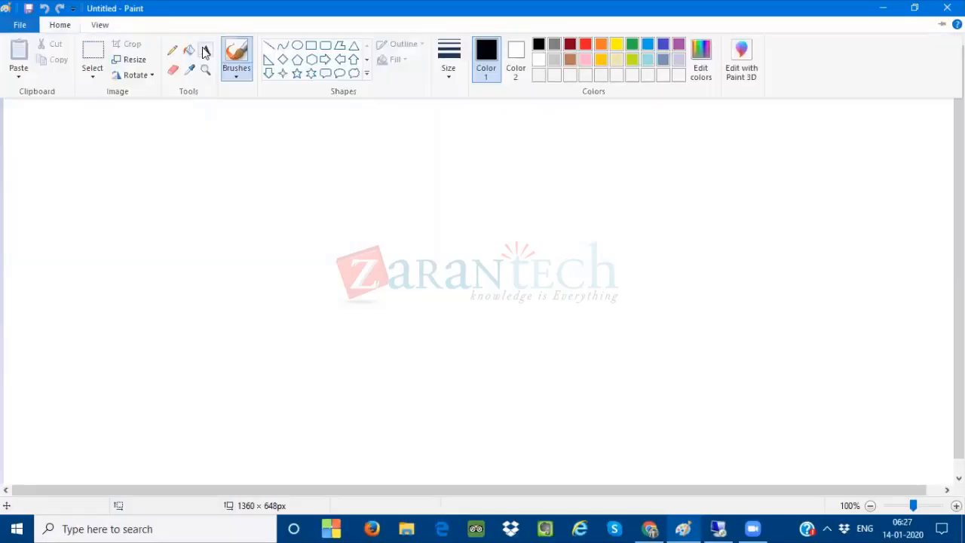
click(203, 47)
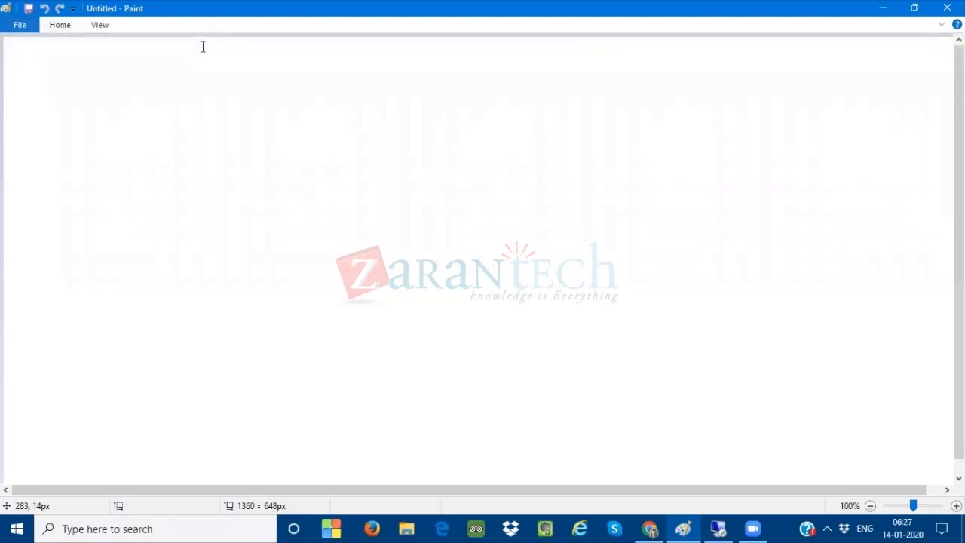
click(113, 104)
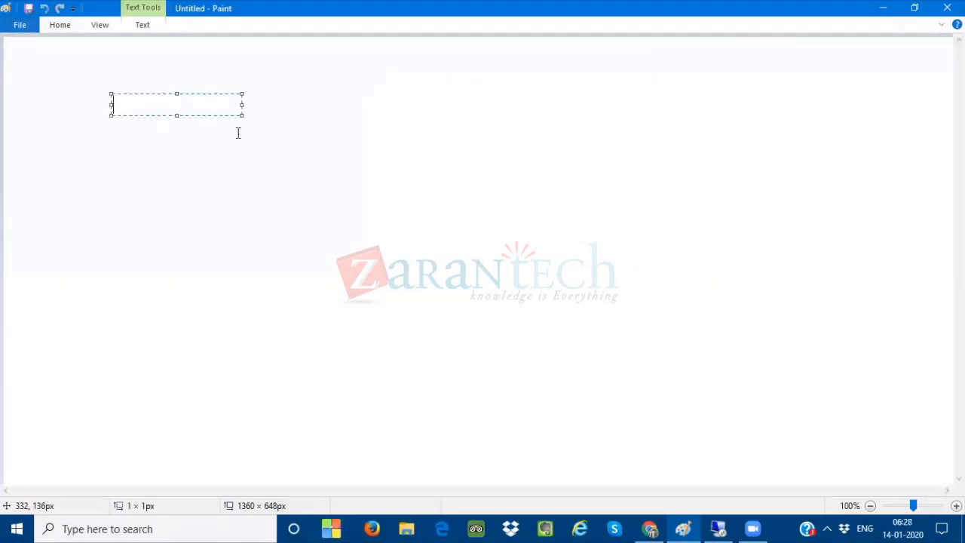
text(ECC)
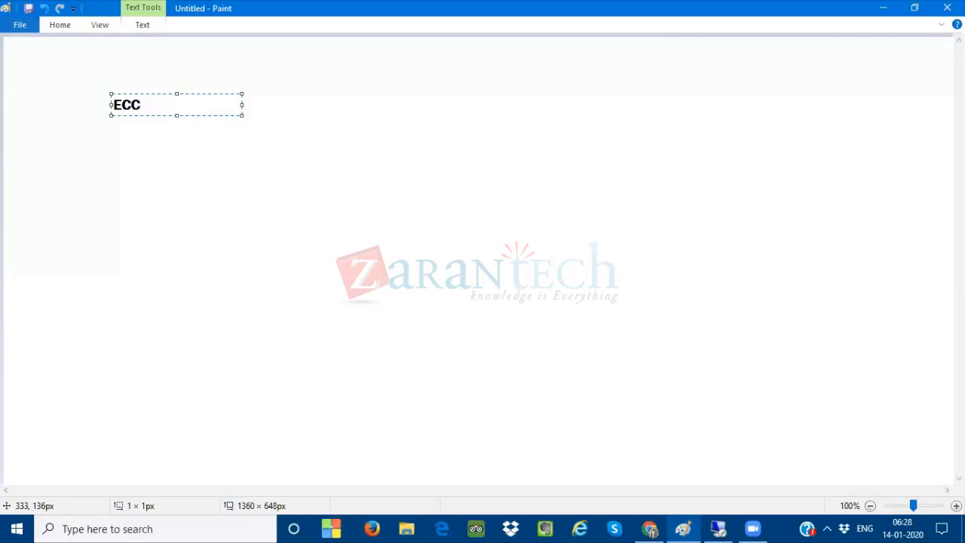
key(Return)
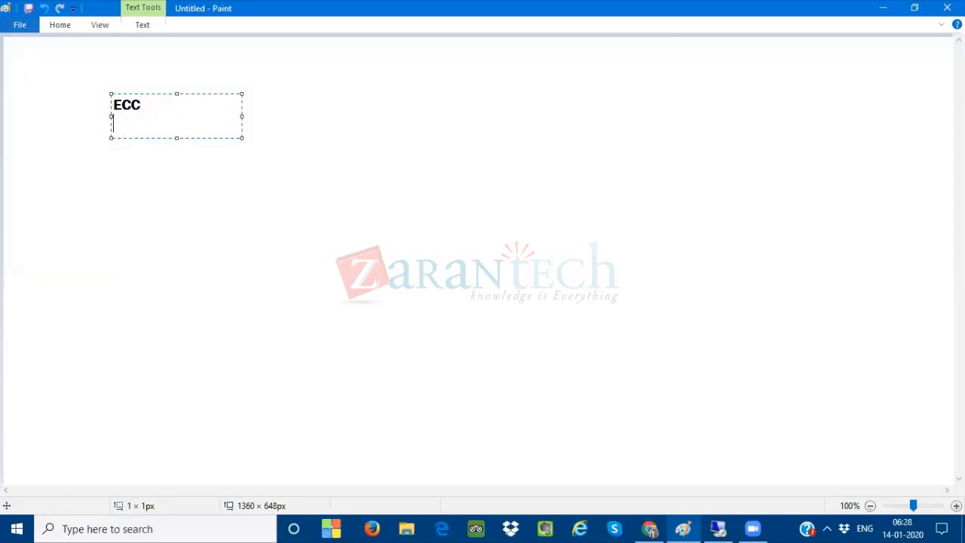
key(Return)
text(BSE)
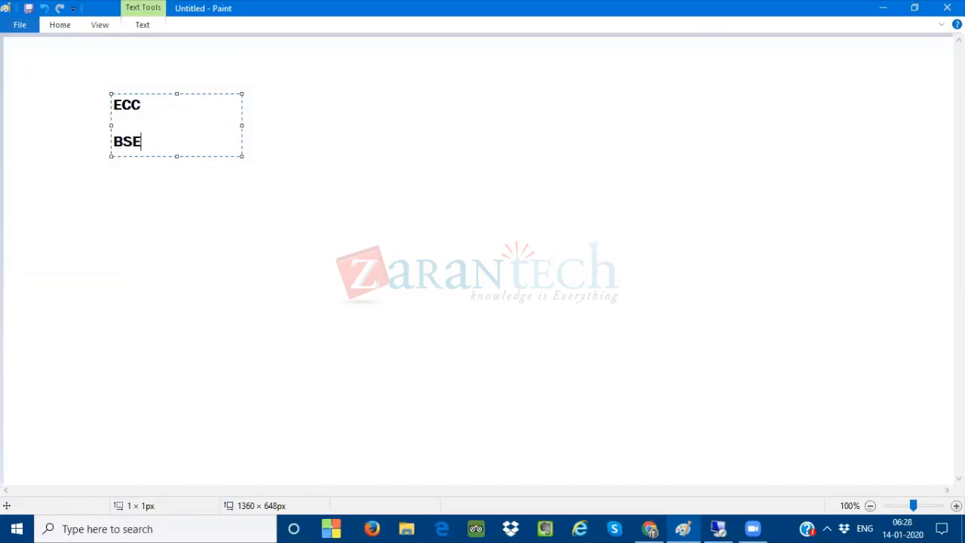
text(G)
- Append "- FI" to the BSEG line and add "C.CODE" two lines below it
drag(144, 103, 70, 103)
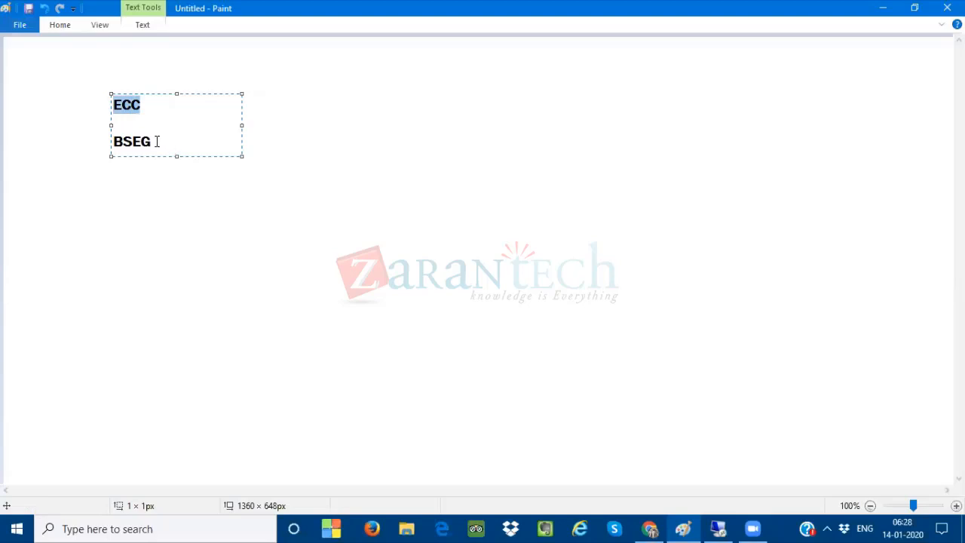
drag(150, 142, 110, 142)
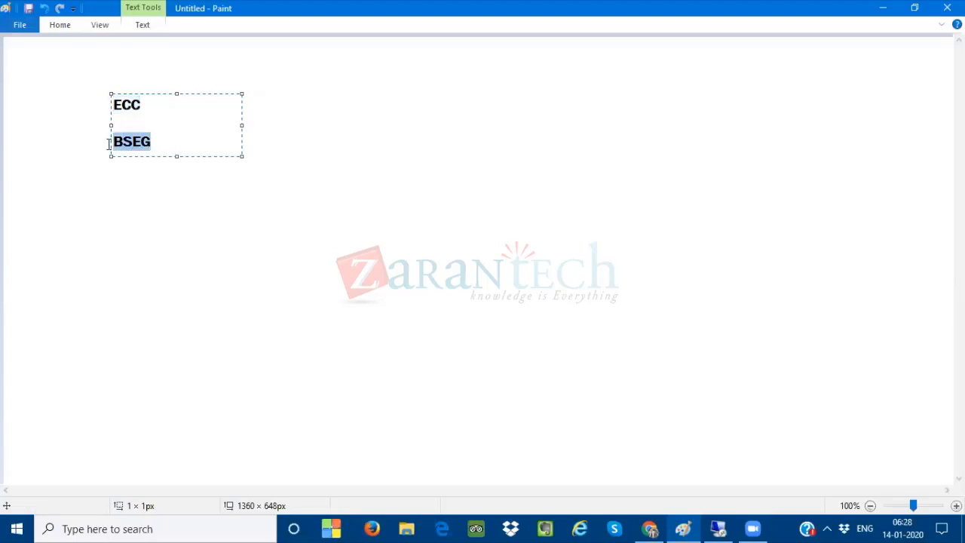
click(157, 143)
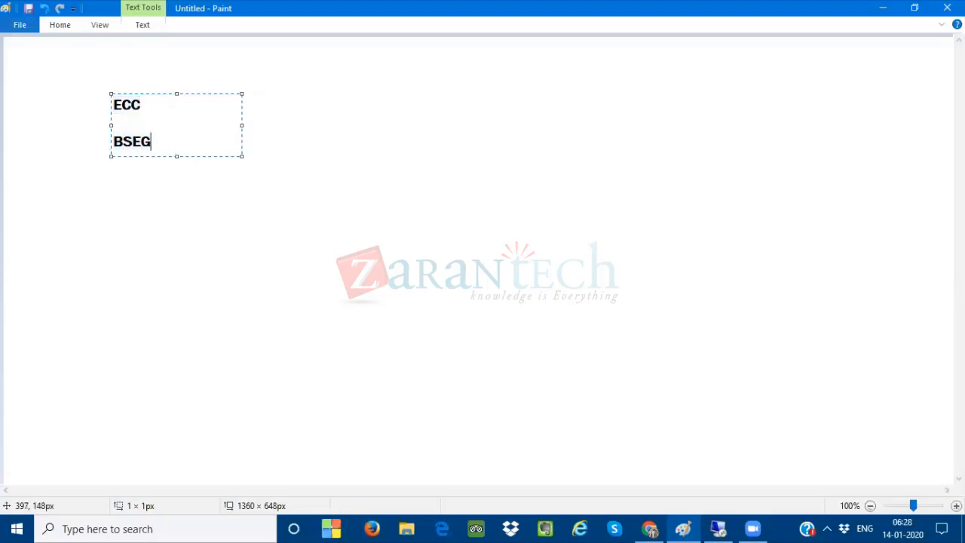
text(- FI)
key(Return)
text(C)
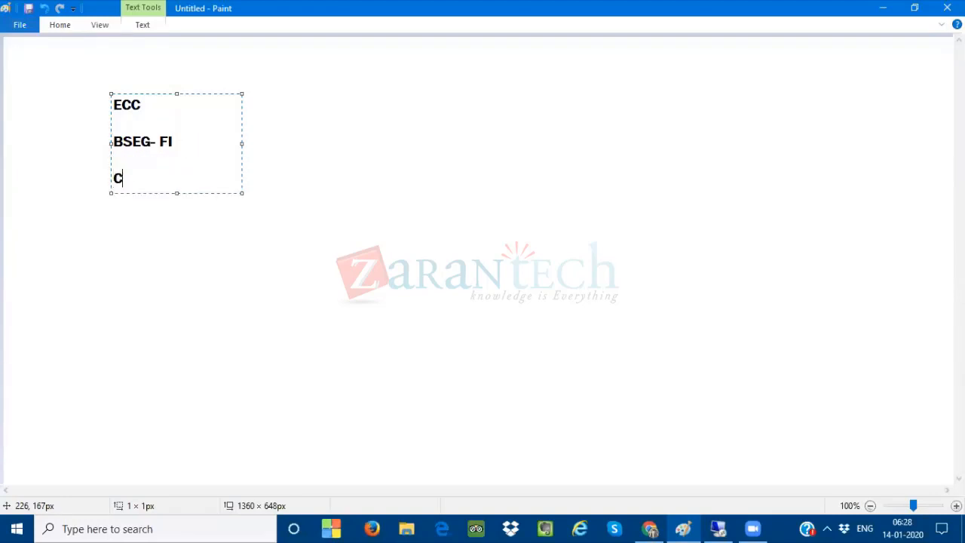
text(.CODE)
- Add a text block beside the ECC notes reading "SAP S4 HANA" with "CENTRAL CURRENCY CONFIGURATION" below it, separated by a blank line
click(431, 92)
click(429, 83)
text(S)
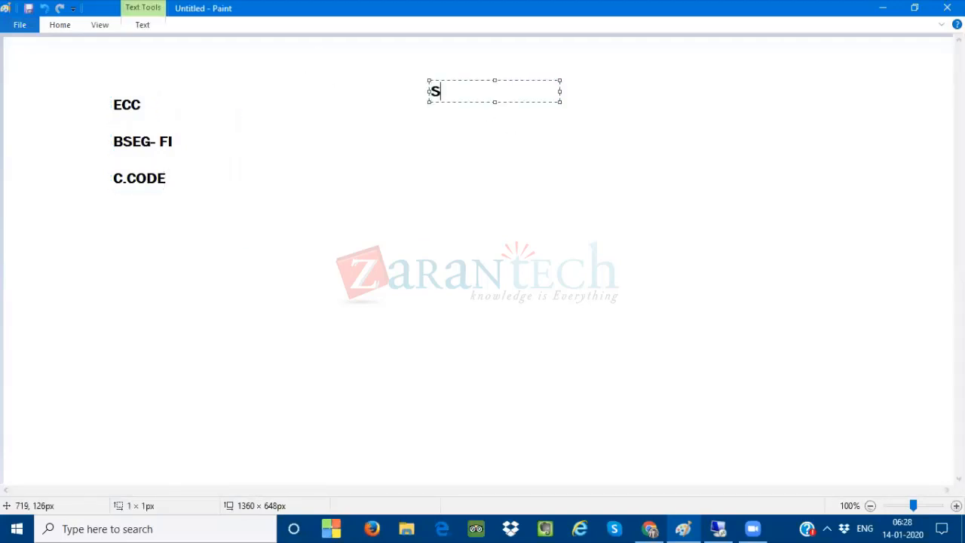
text(AP S4 HANA)
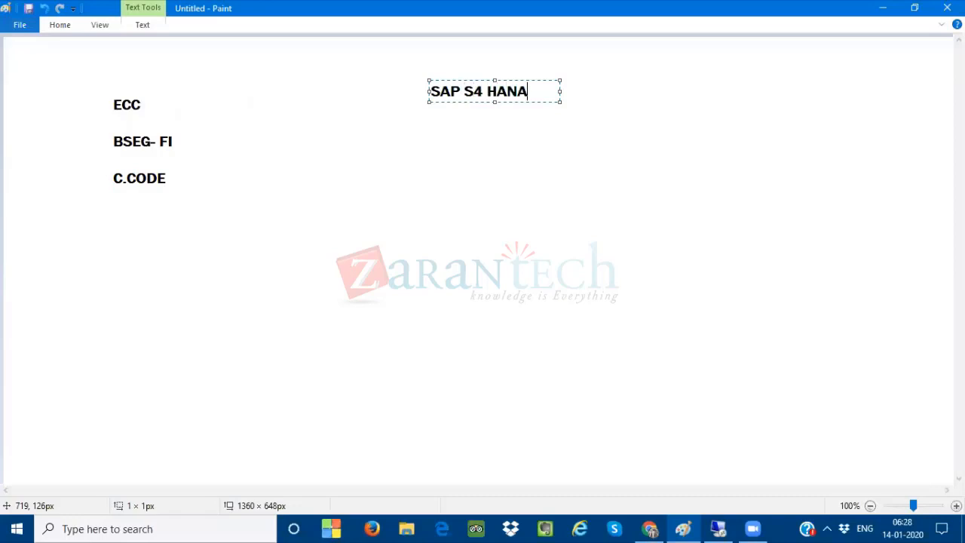
key(Return)
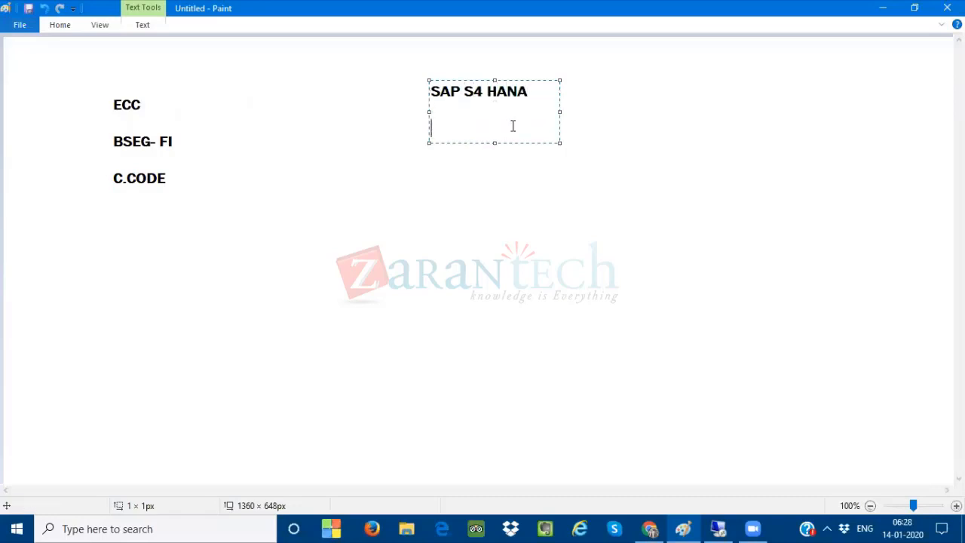
text(CENTRAL)
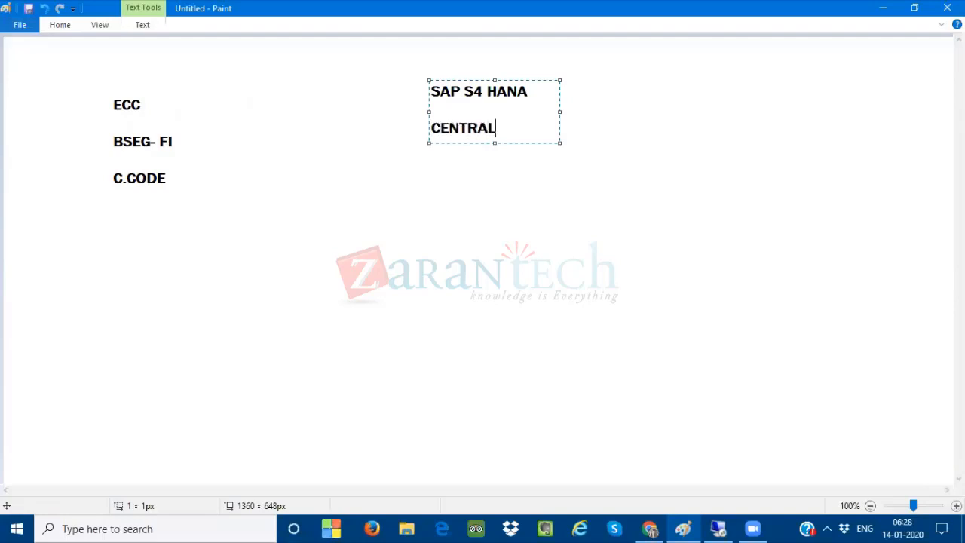
text( CURRENCY )
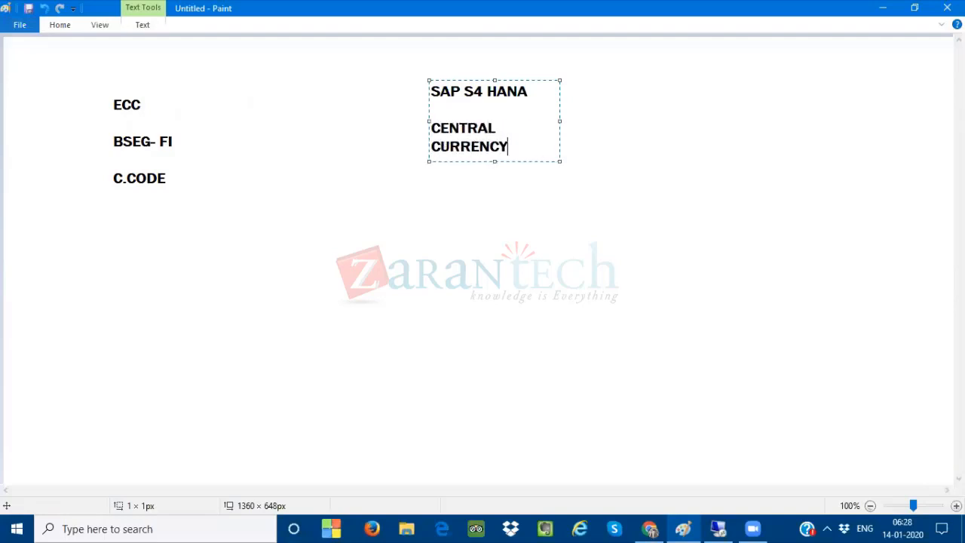
text(CONFIGURATION)
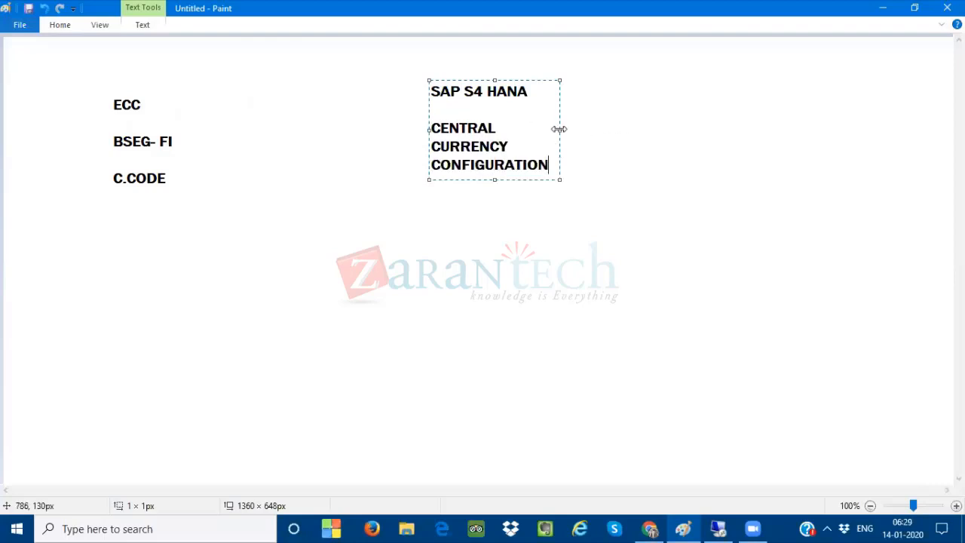
- Widen the SAP S4 HANA text block on both sides to fit "CENTRAL CURRENCY CONFIGURATION" on one line, and commit the text
drag(559, 128, 686, 131)
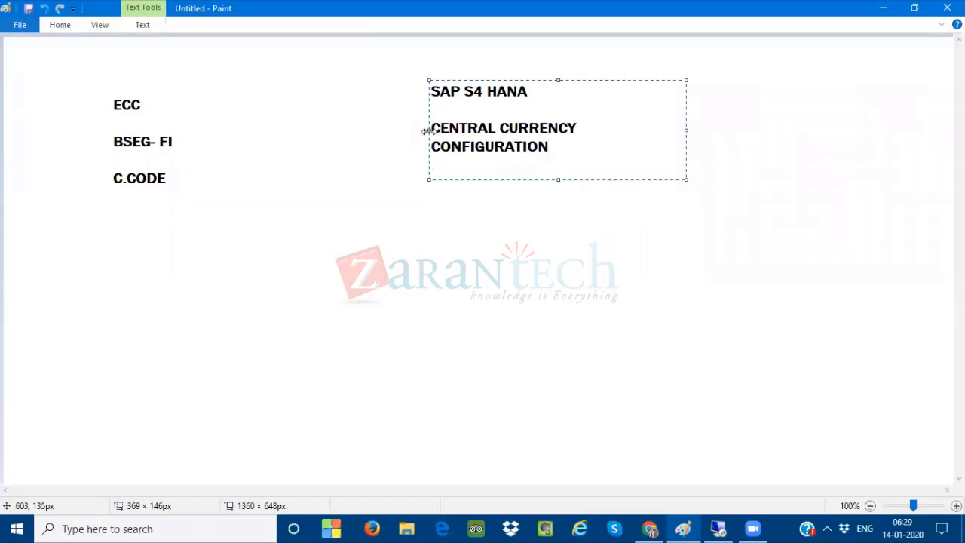
drag(427, 131, 240, 131)
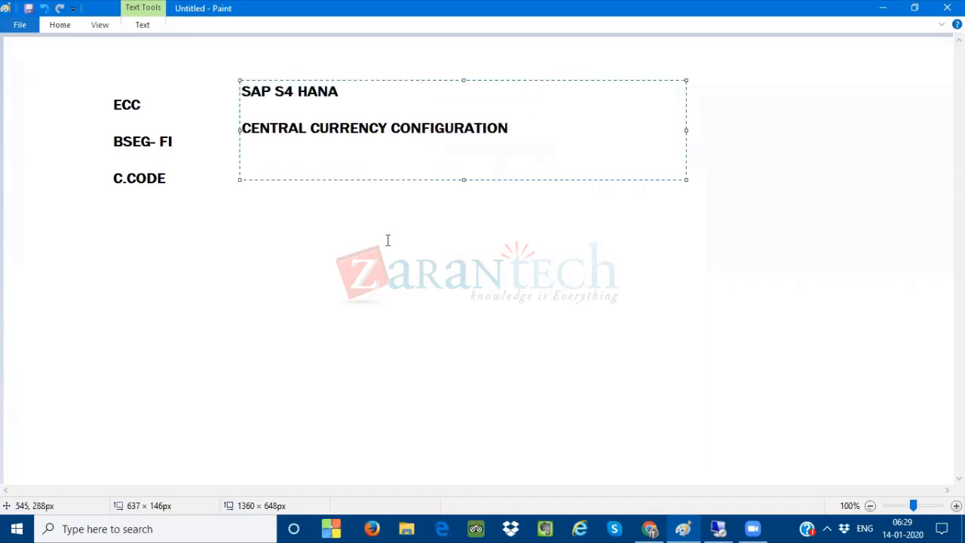
click(387, 239)
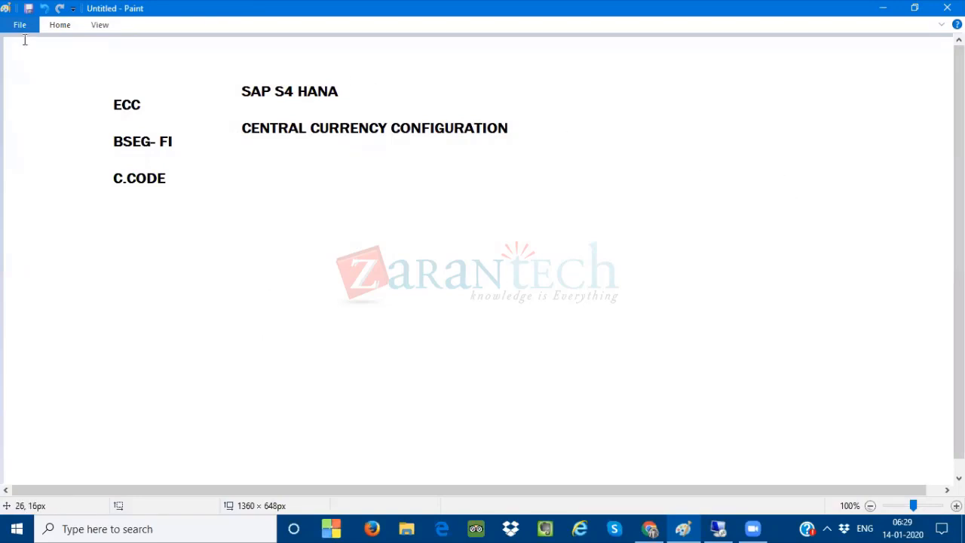
- Draw a vertical dividing line about 306 px long between the ECC notes and the SAP S4 HANA notes
click(56, 27)
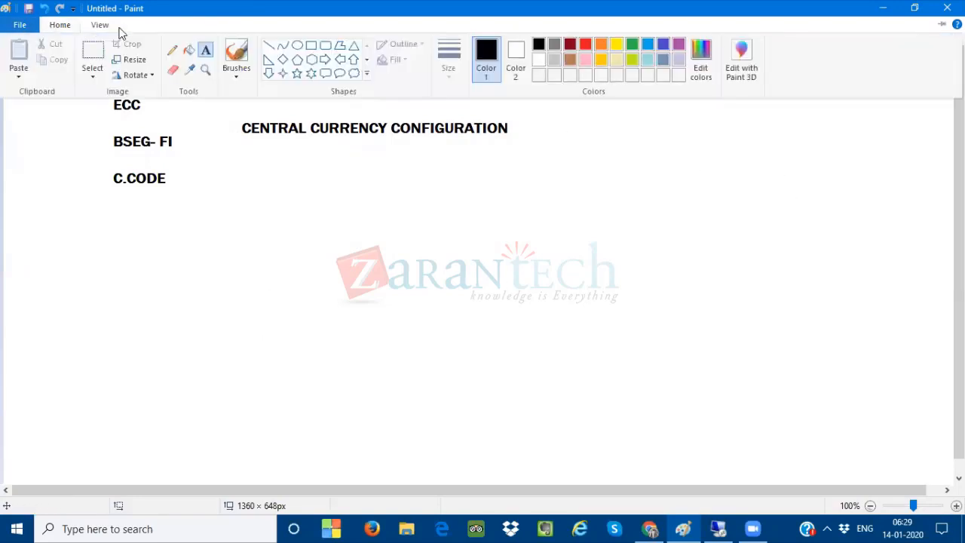
click(269, 47)
drag(208, 63, 207, 276)
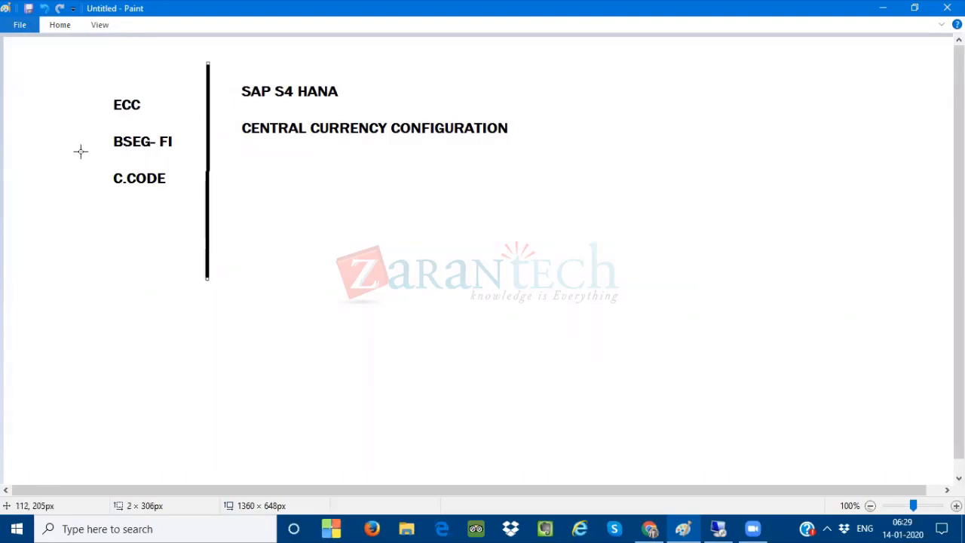
- Add a text block below the C.CODE line listing "FI" and "AA", separated by a blank line
click(59, 25)
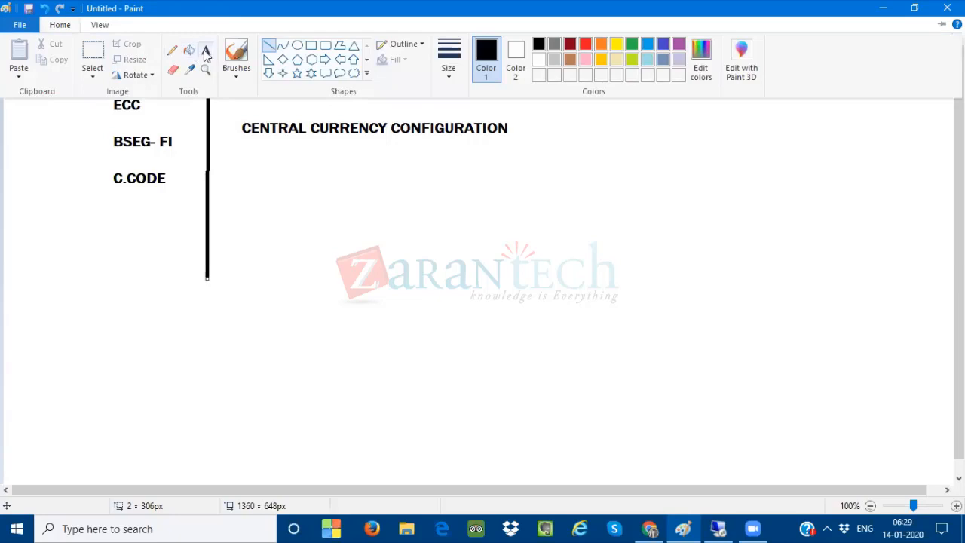
click(206, 47)
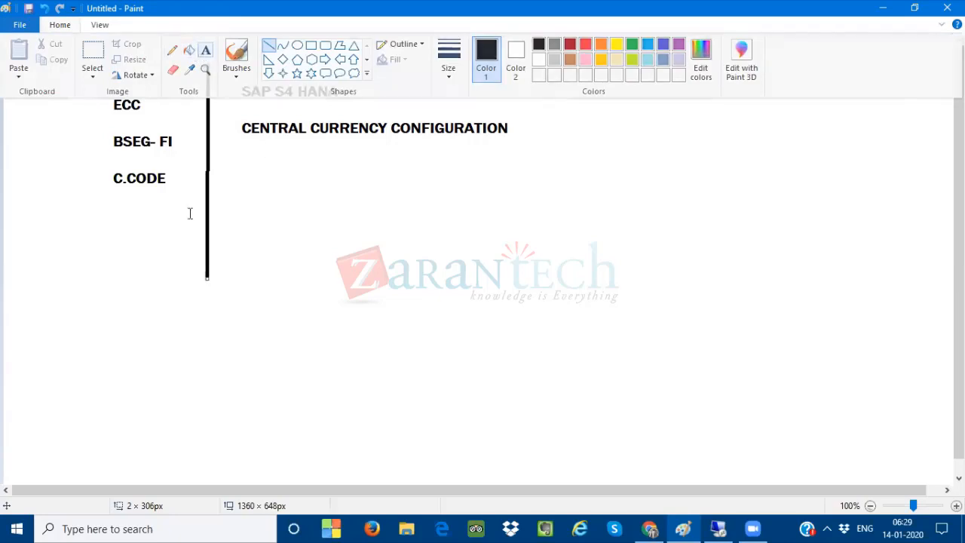
click(34, 222)
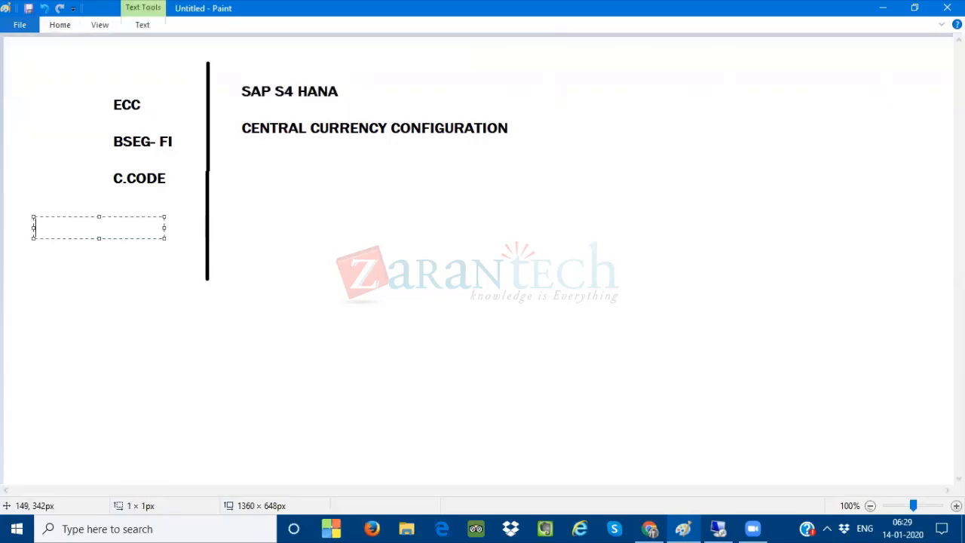
text(FI)
key(Return)
key(Return)
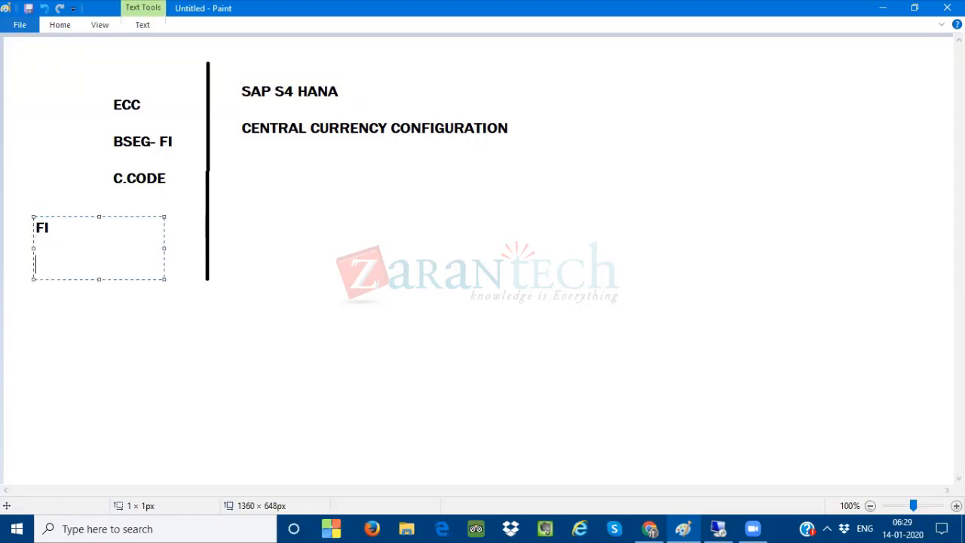
text(AA)
key(Return)
key(Return)
key(Return)
- Extend the list with "ML", "CO-PA" and "CO", and remove the extra blank line after "AA"
text(ML)
key(Return)
key(Return)
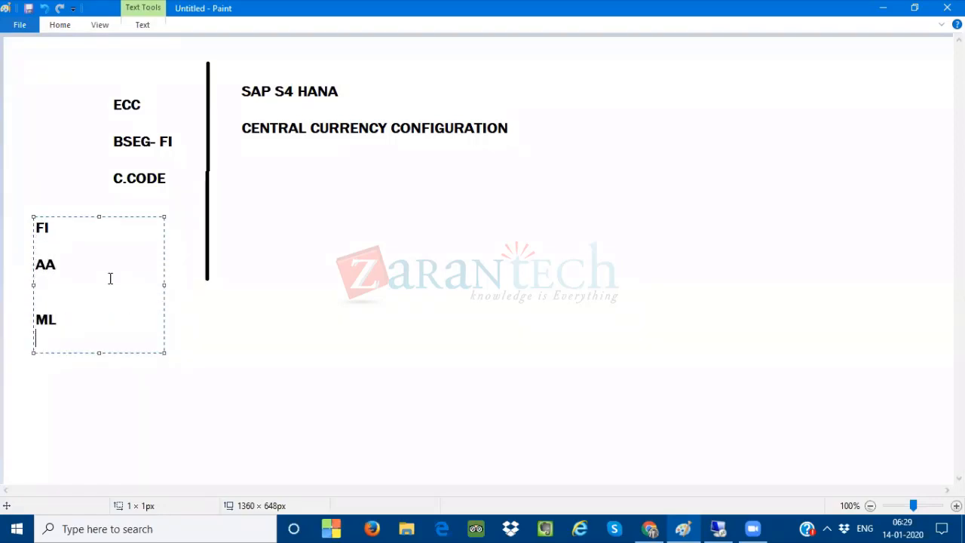
text(CO-PA)
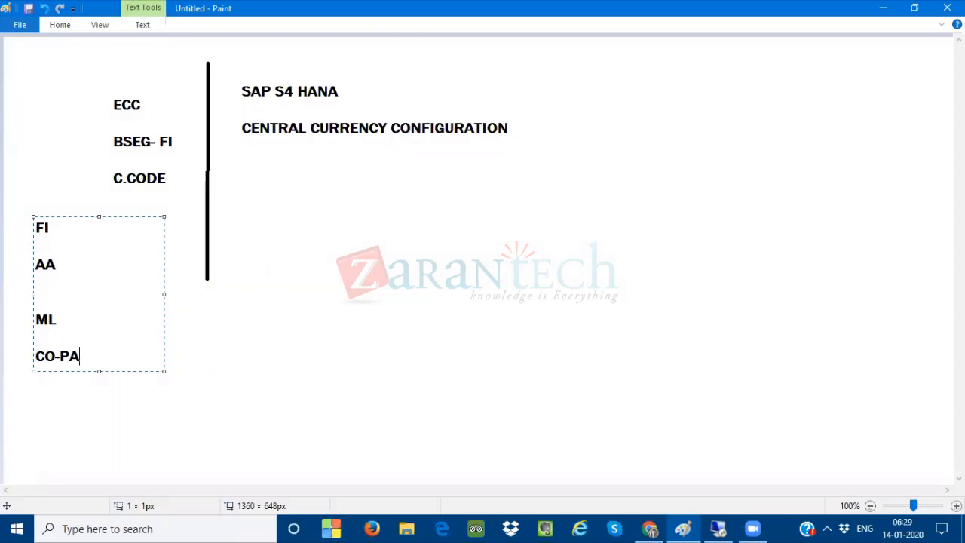
key(Return)
key(Return)
text(CO)
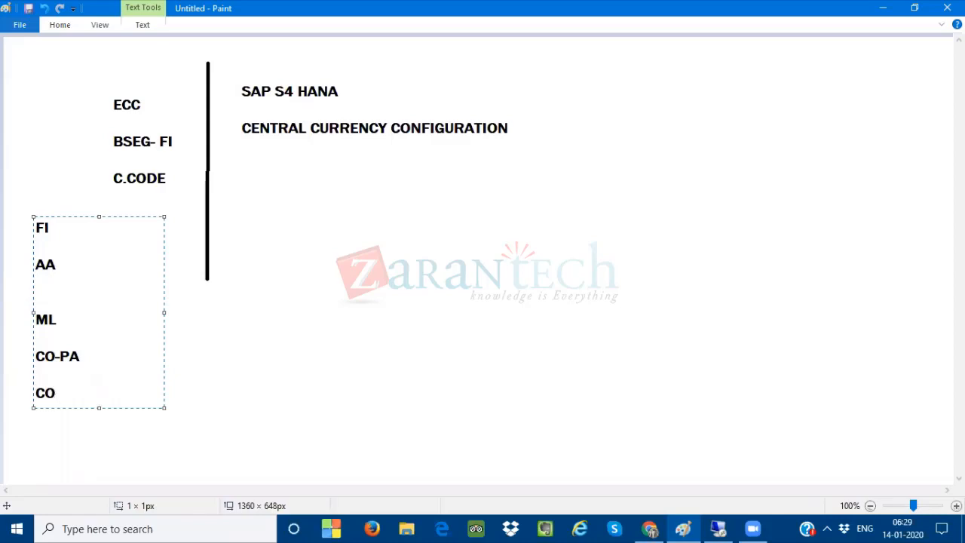
click(50, 297)
key(BackSpace)
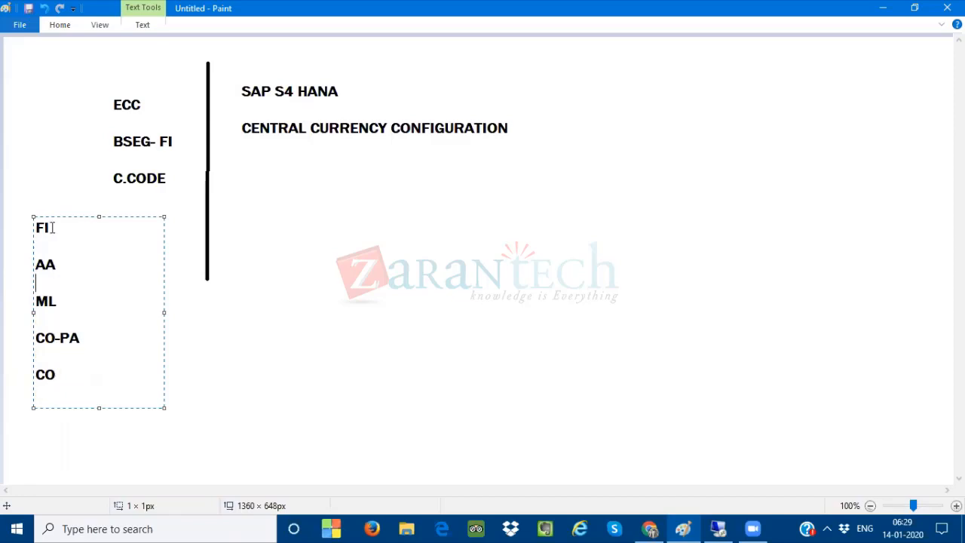
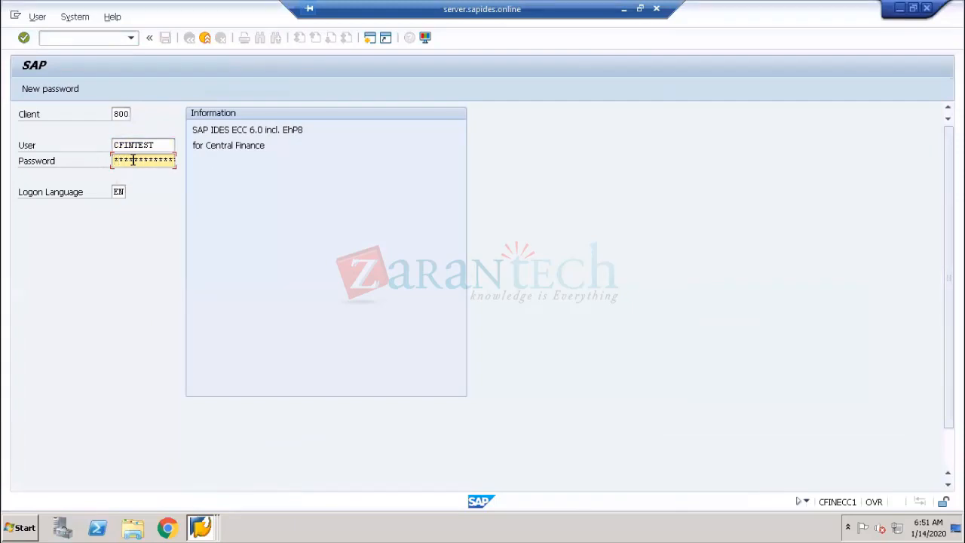
- Log on to the SAP ECC system and open the SAP Reference IMG through the Customizing: Execute Project transaction
key(Return)
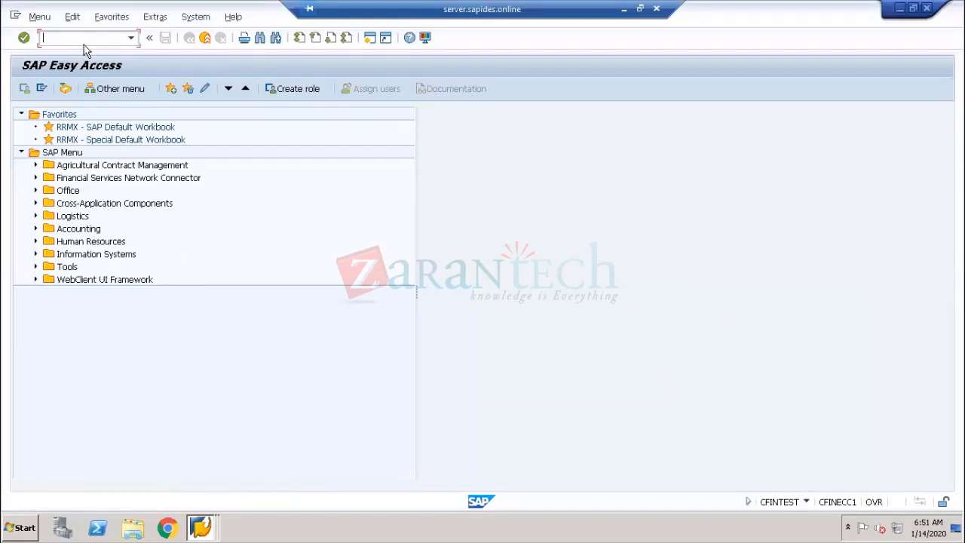
text(spr)
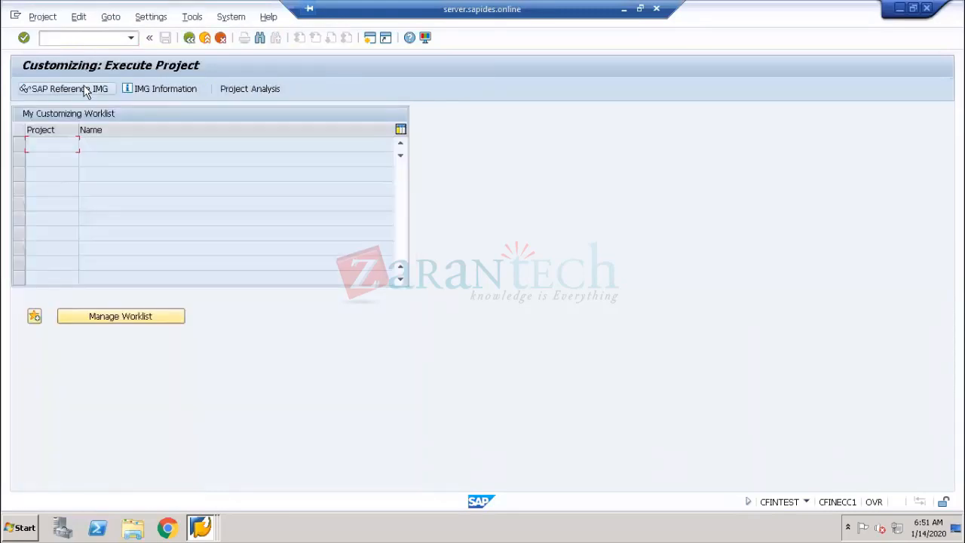
click(85, 89)
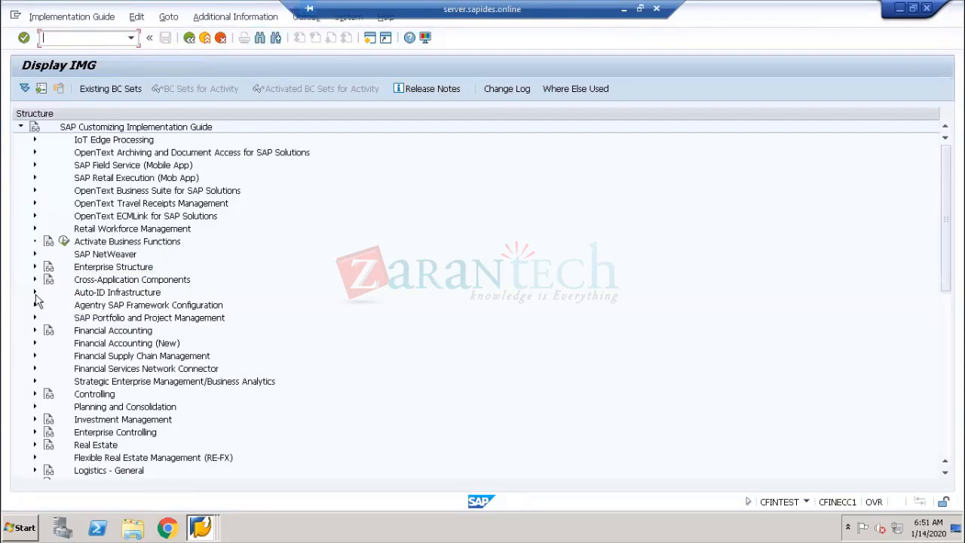
- Expand Financial Accounting (New), Financial Accounting Global Settings (New), Ledgers and Ledger in the implementation guide
click(117, 343)
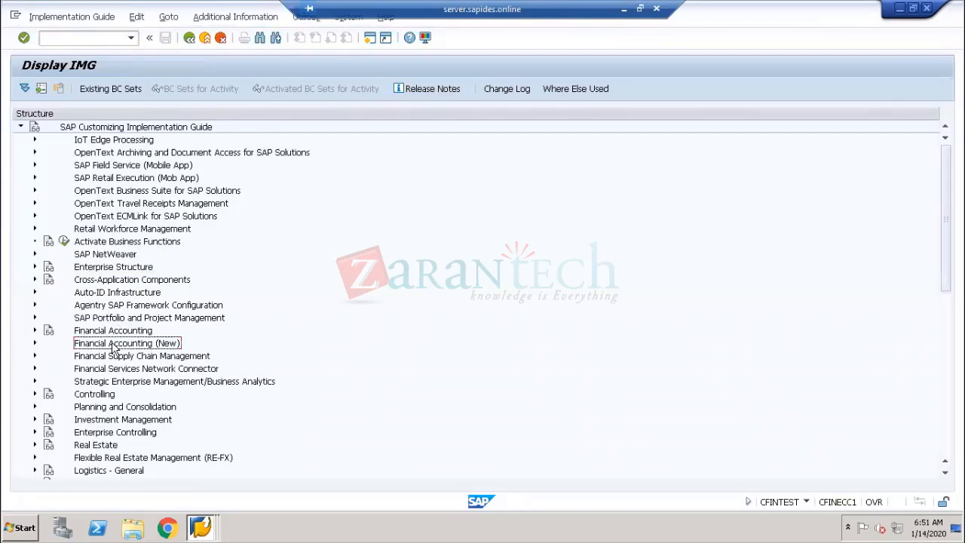
click(34, 343)
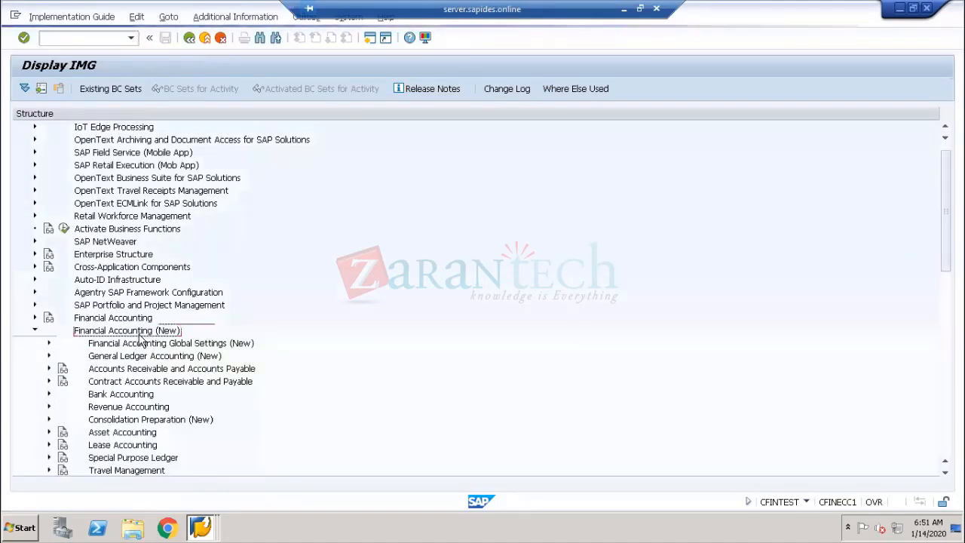
scroll(136, 339, down, 3)
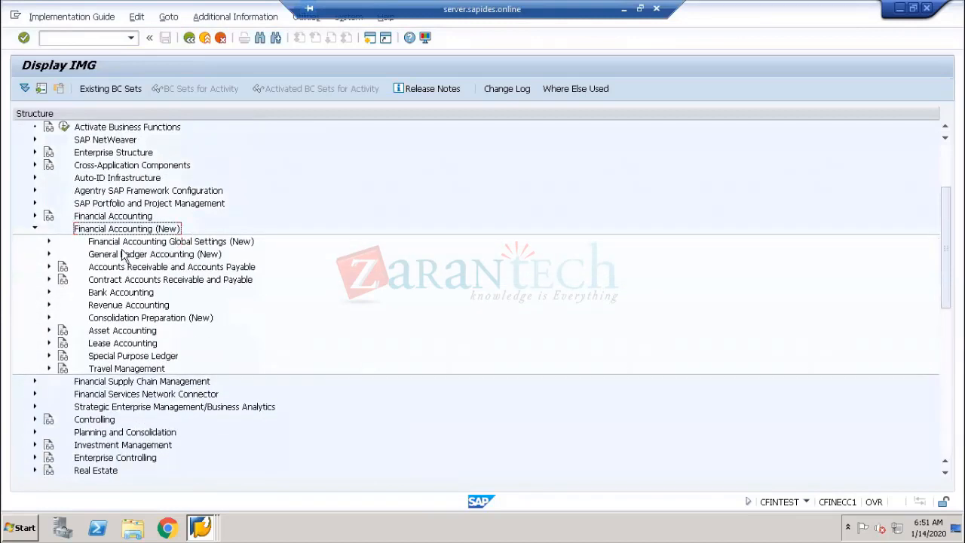
click(120, 243)
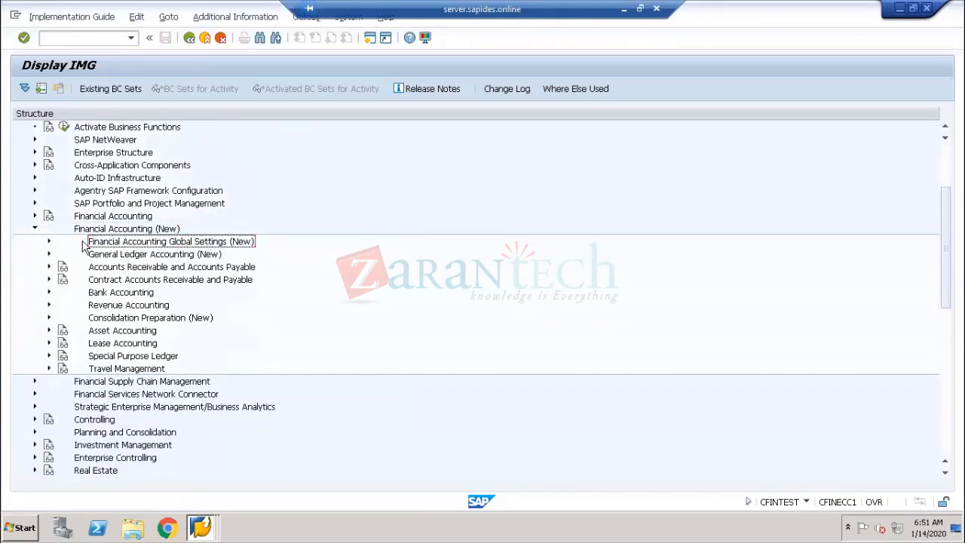
click(48, 241)
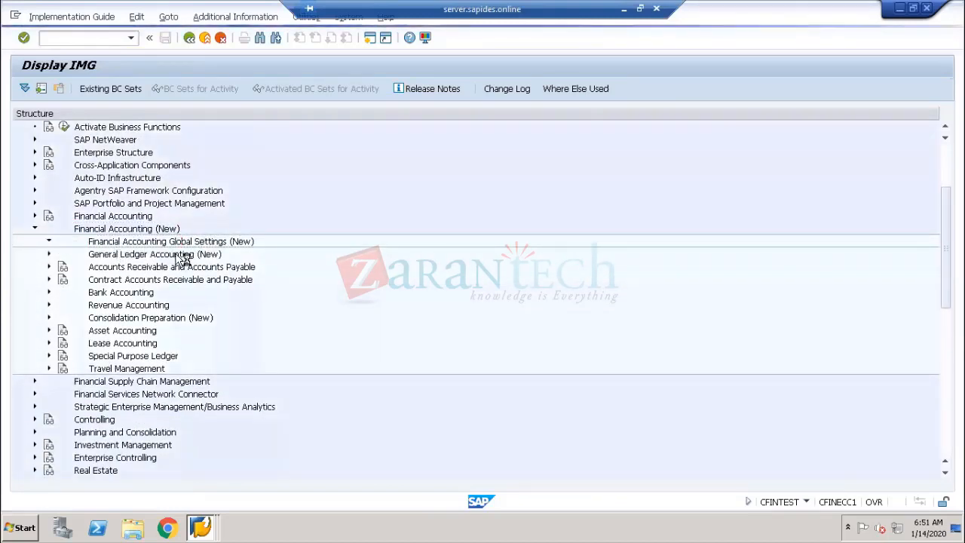
click(122, 268)
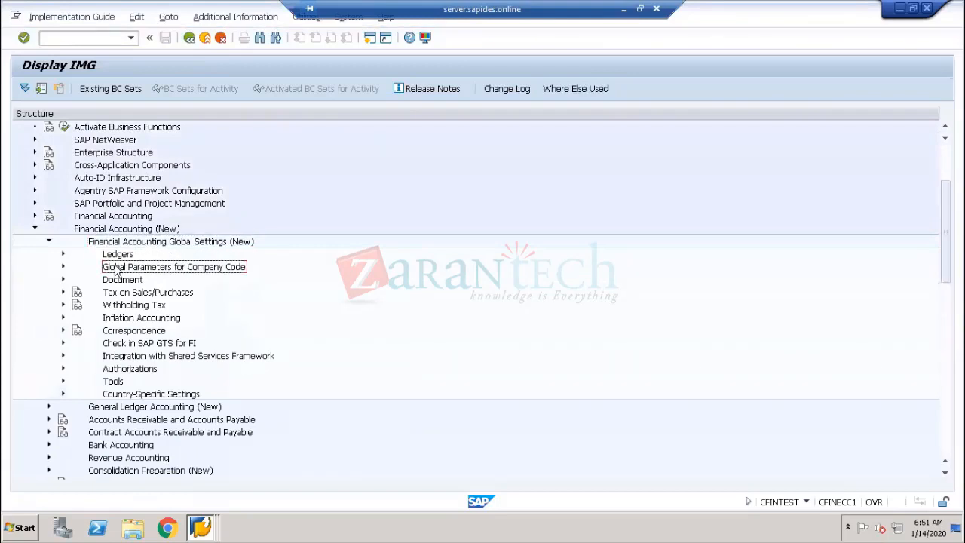
click(62, 255)
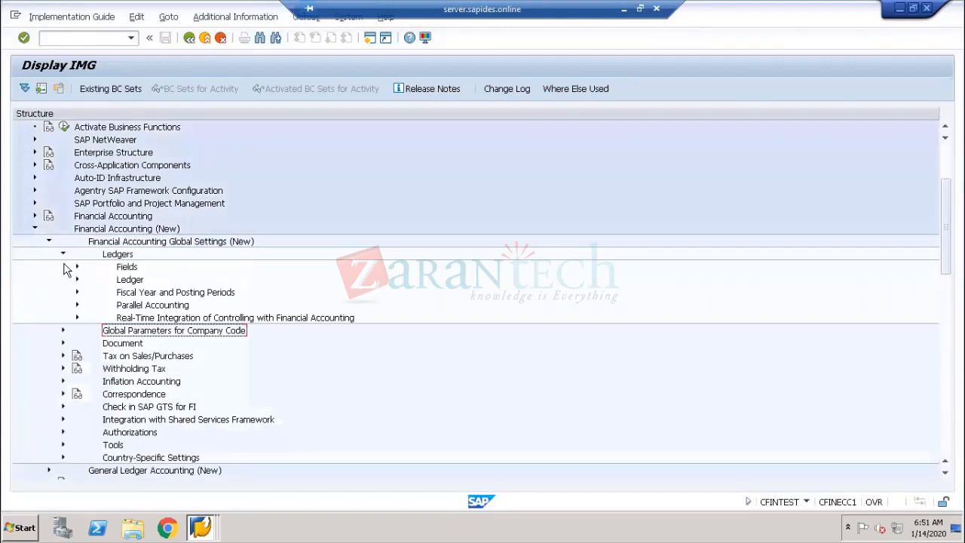
click(76, 281)
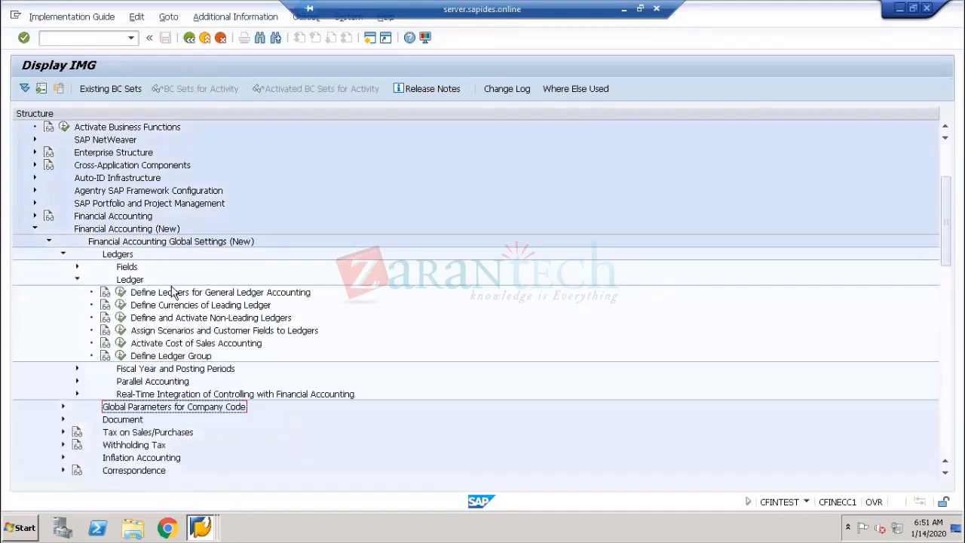
- Open Define Currencies of Leading Ledger and display the additional local currency details of company code 1200, accepting the warnings
click(155, 306)
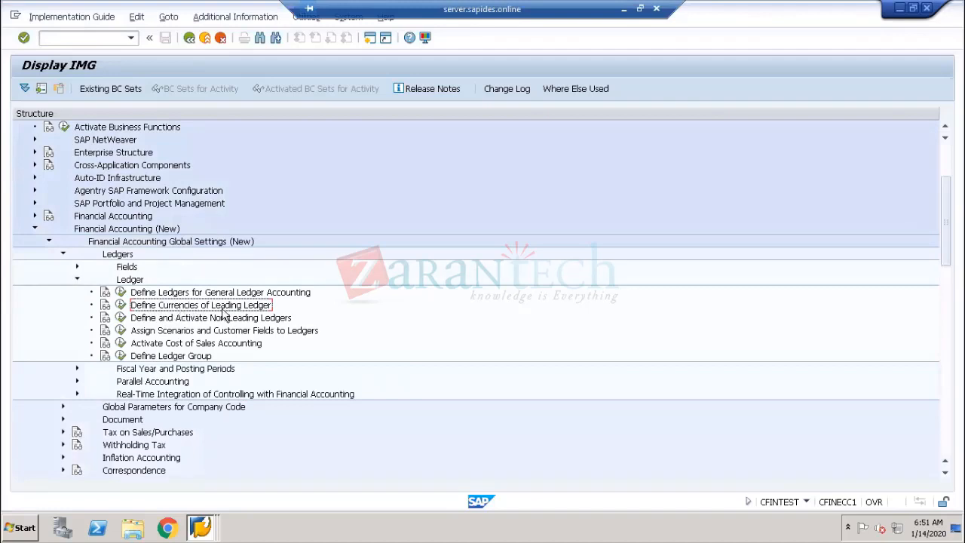
click(120, 304)
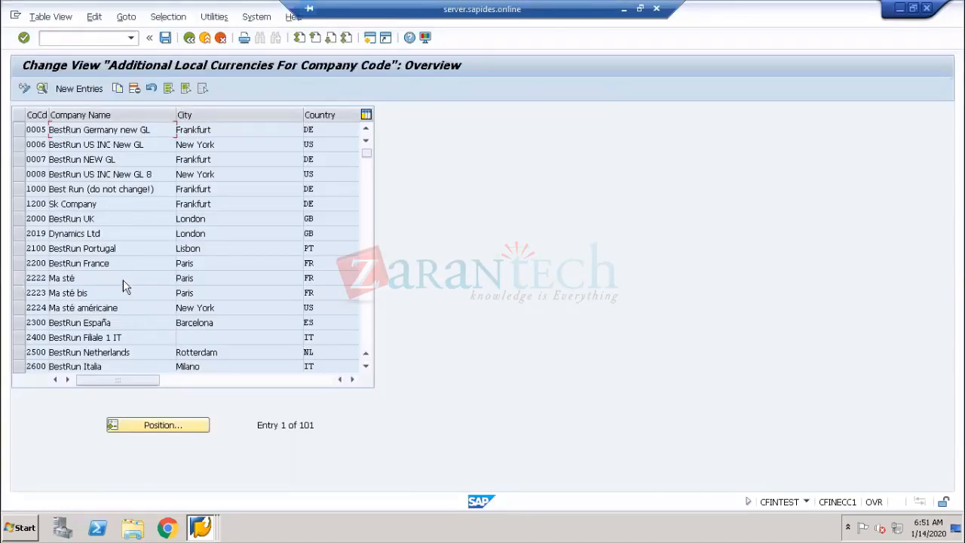
click(86, 199)
double_click(85, 199)
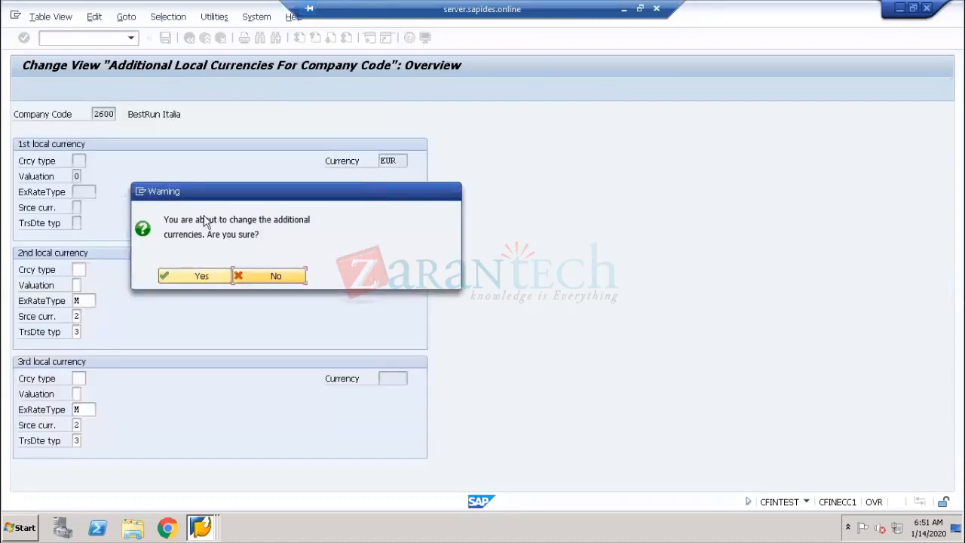
click(202, 275)
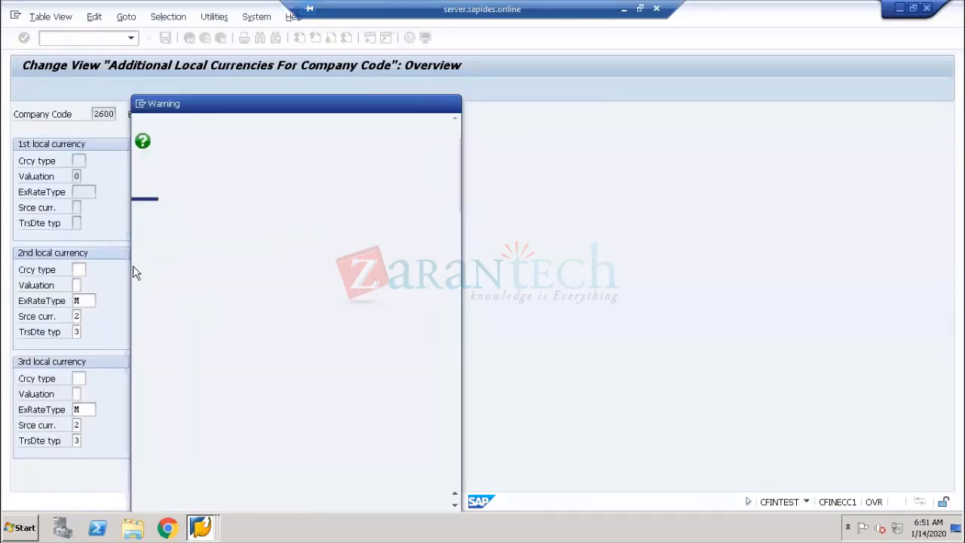
click(222, 500)
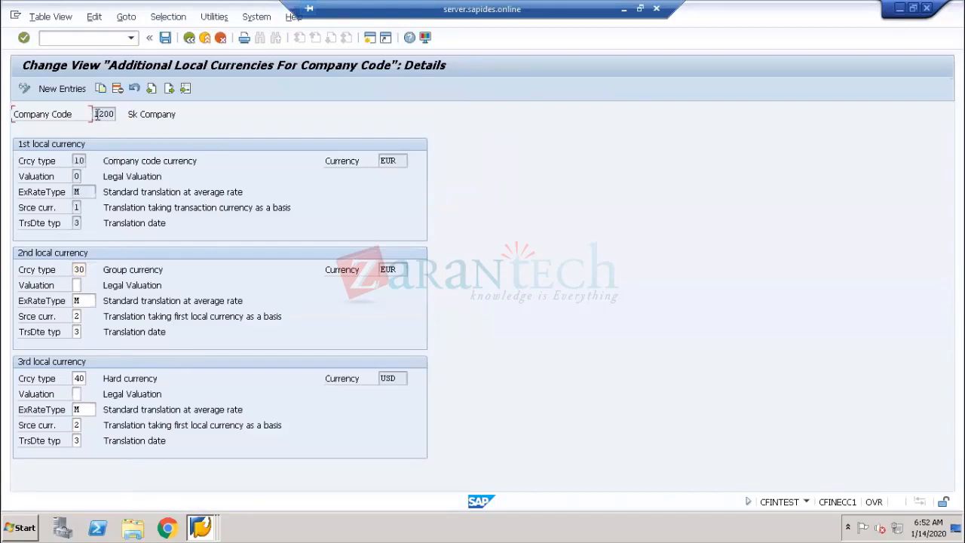
drag(92, 114, 123, 117)
click(53, 117)
click(98, 116)
- Switch to the S/4HANA session's ledger overview and select leading ledger 0L for comparison with the ECC settings
mouse_move(200, 528)
click(180, 480)
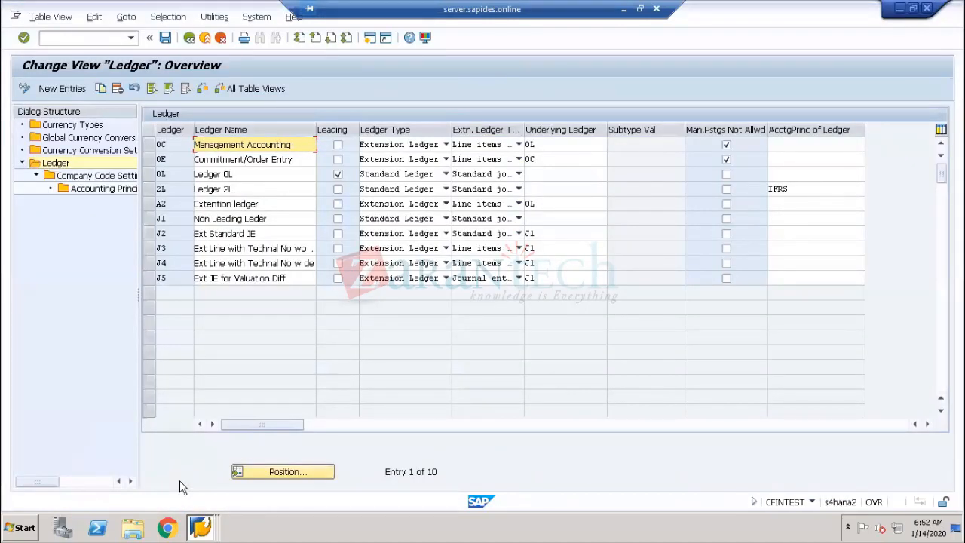
click(60, 164)
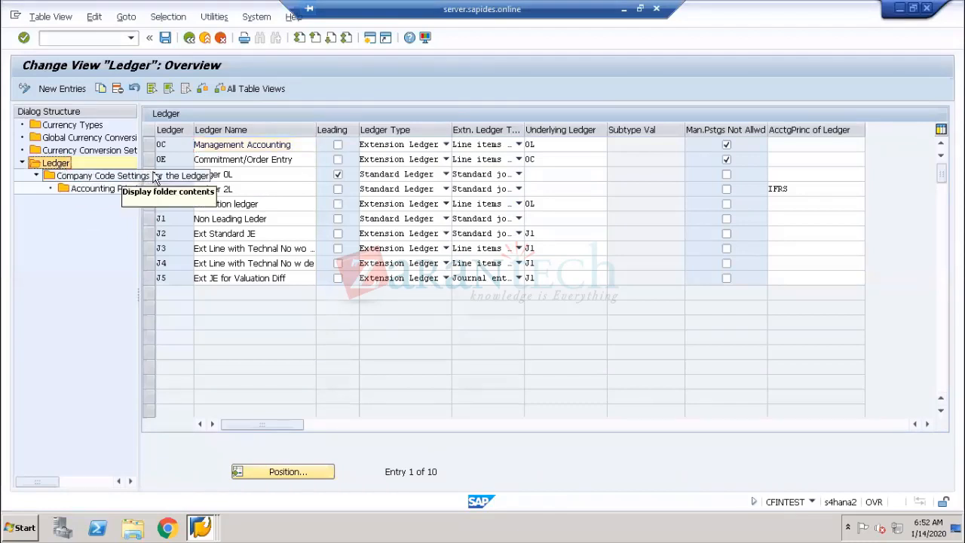
click(148, 175)
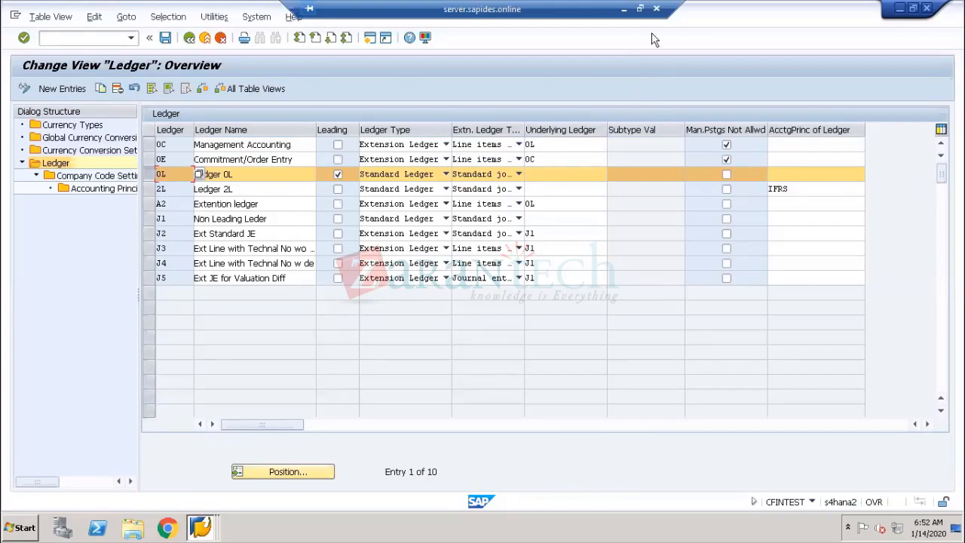
- Minimize the remote desktop session and open a new blank Paint drawing
click(624, 9)
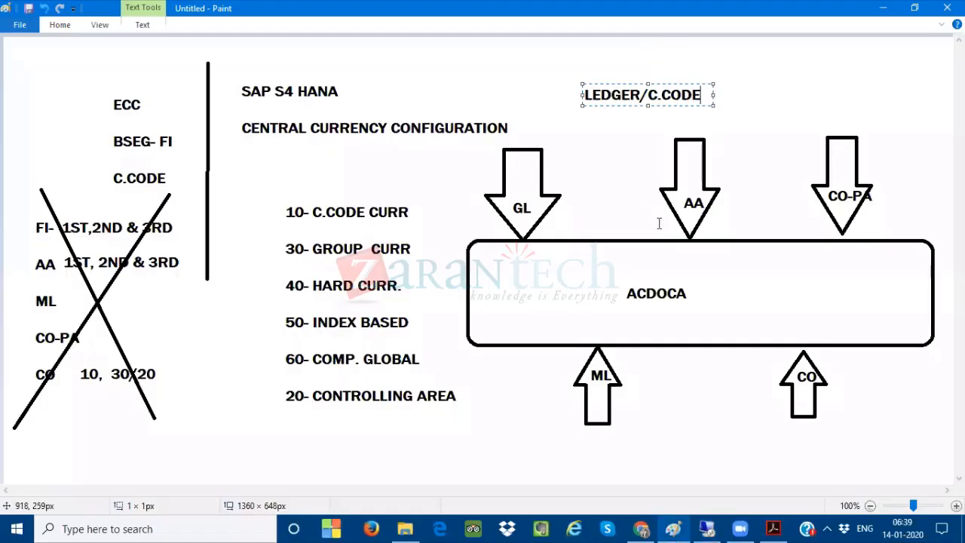
click(220, 528)
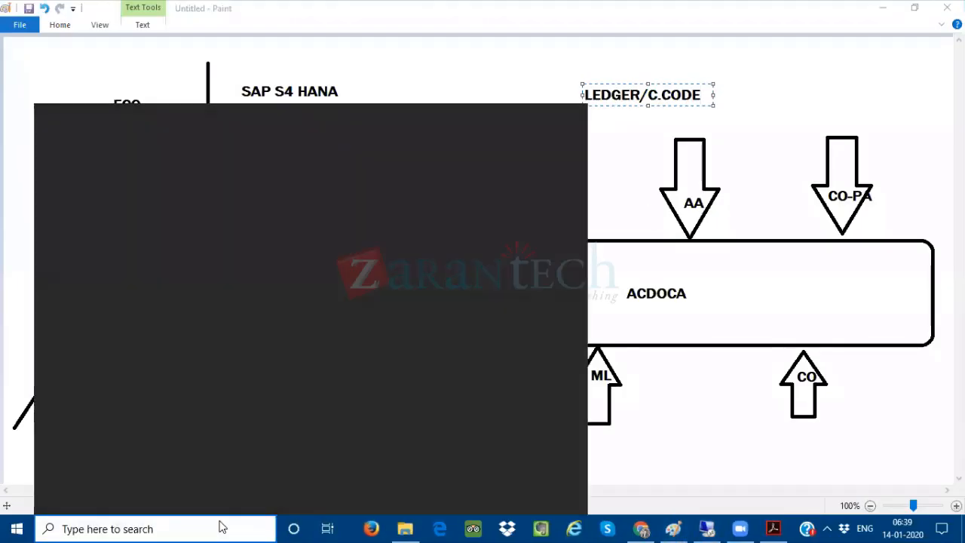
text(paint)
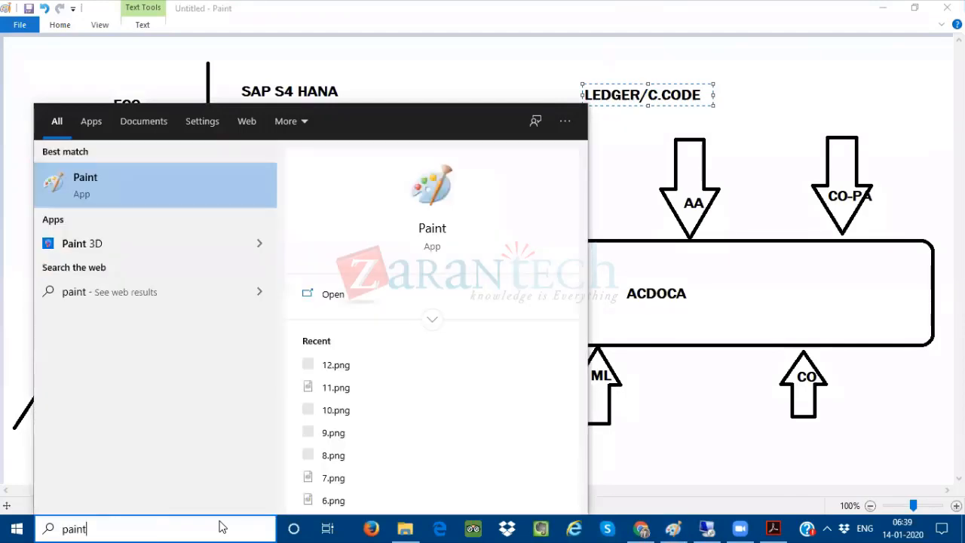
key(Return)
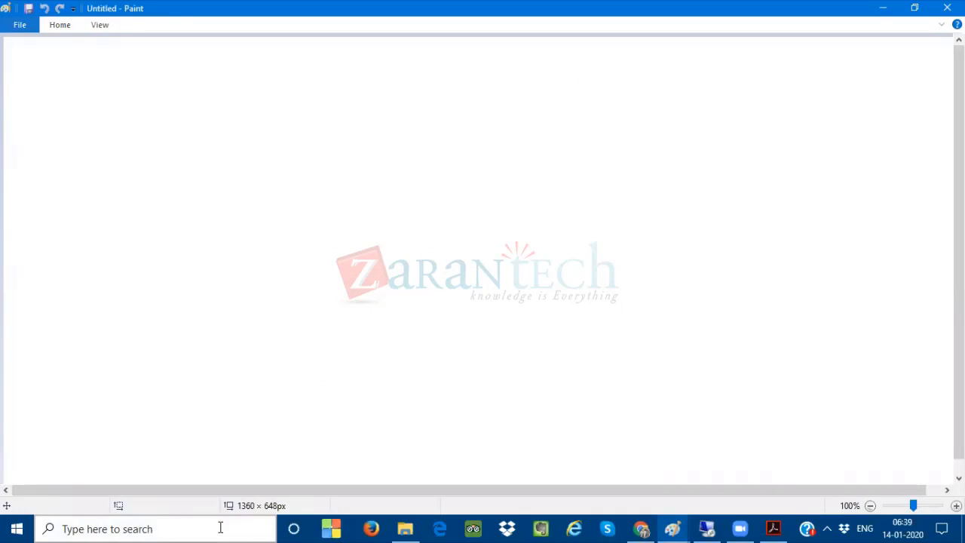
- Add a text block listing "Leading Ledger" and "Non-Leading Ledger", separated by a blank line, and widen it so each entry fits one line
click(56, 30)
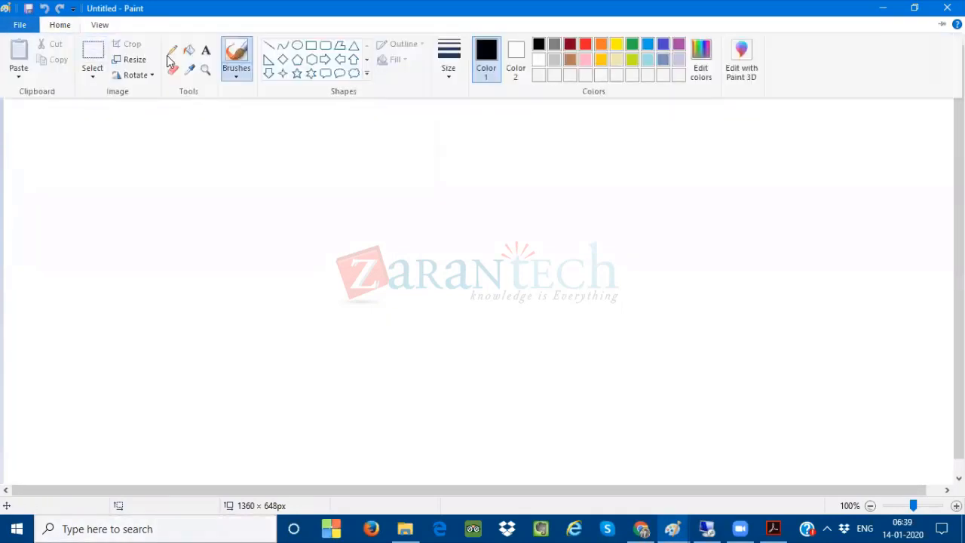
click(205, 51)
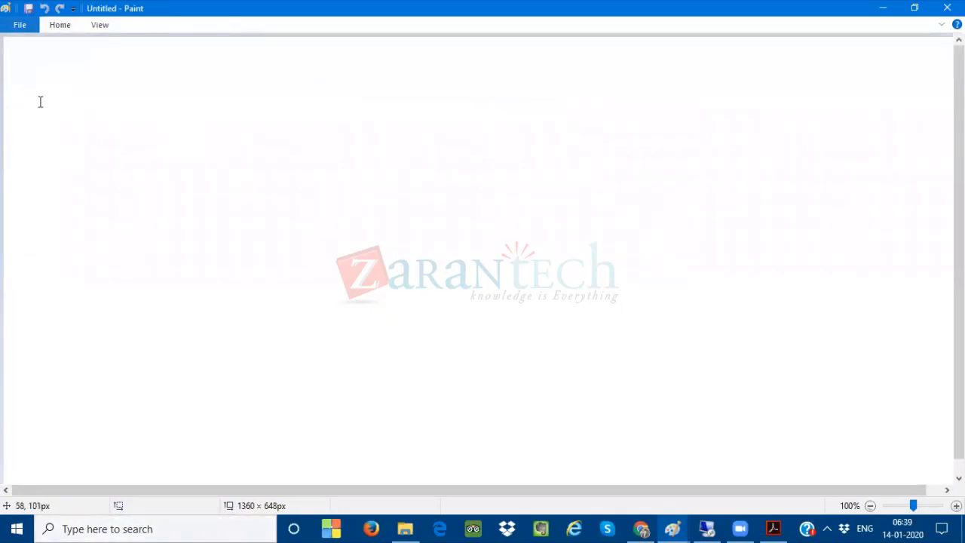
click(32, 80)
text(L)
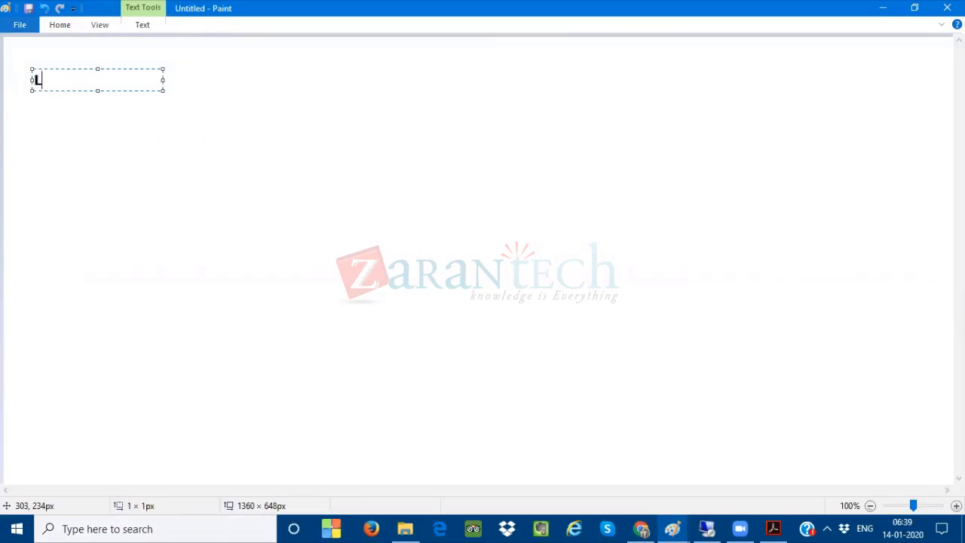
text(eading )
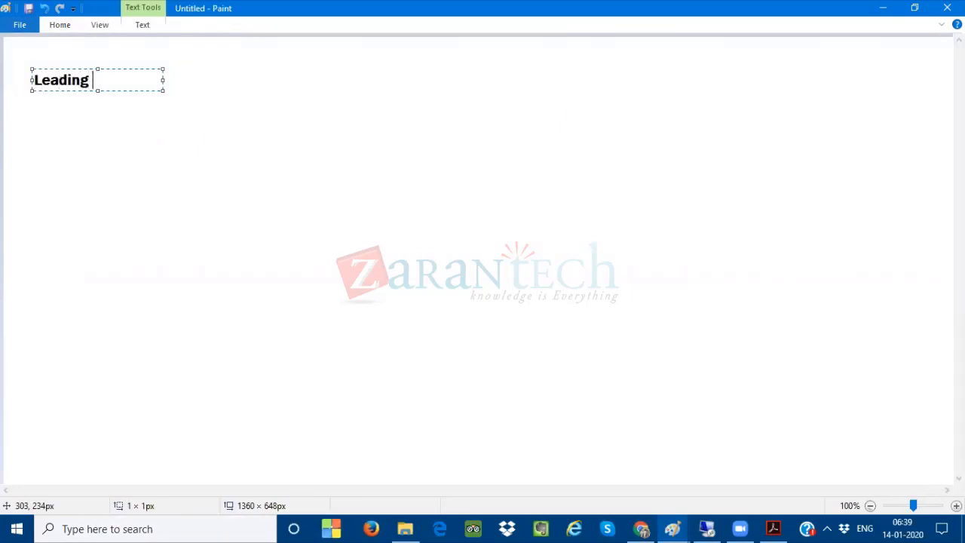
text(Ledger)
key(Return)
key(Return)
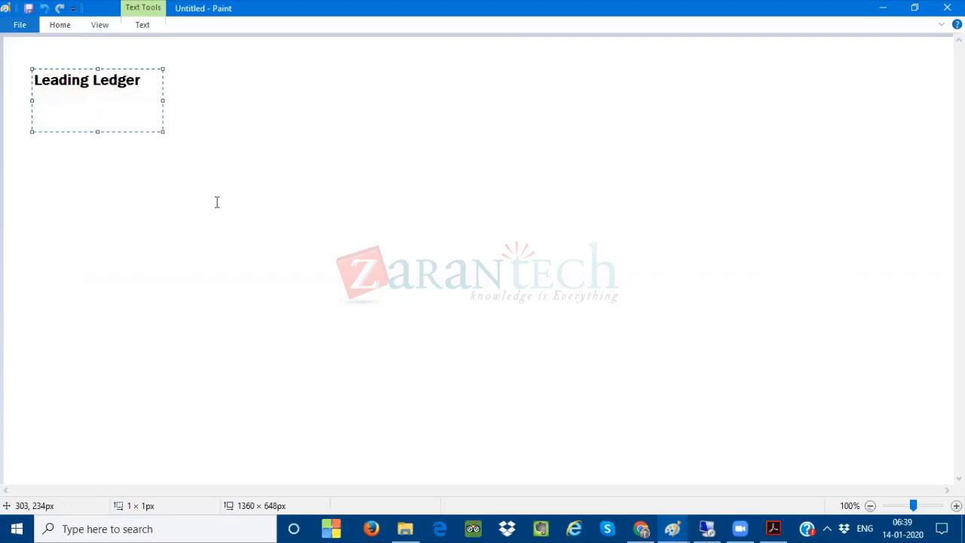
text(Non-Leading )
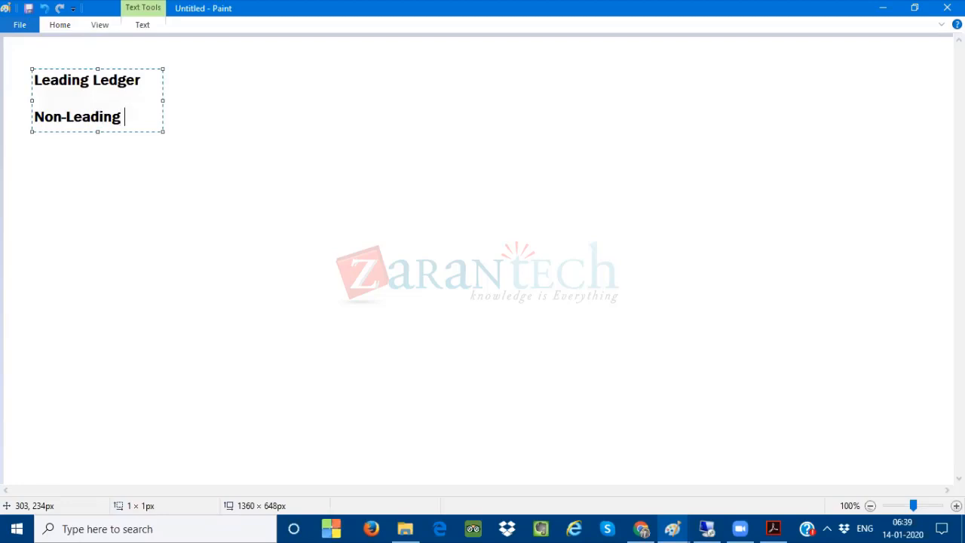
text(Ledger)
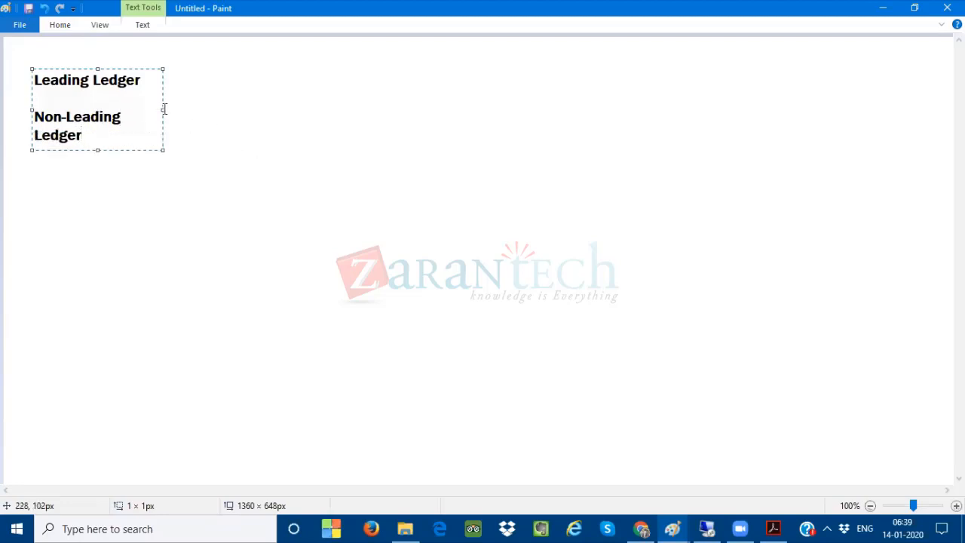
drag(162, 109, 317, 110)
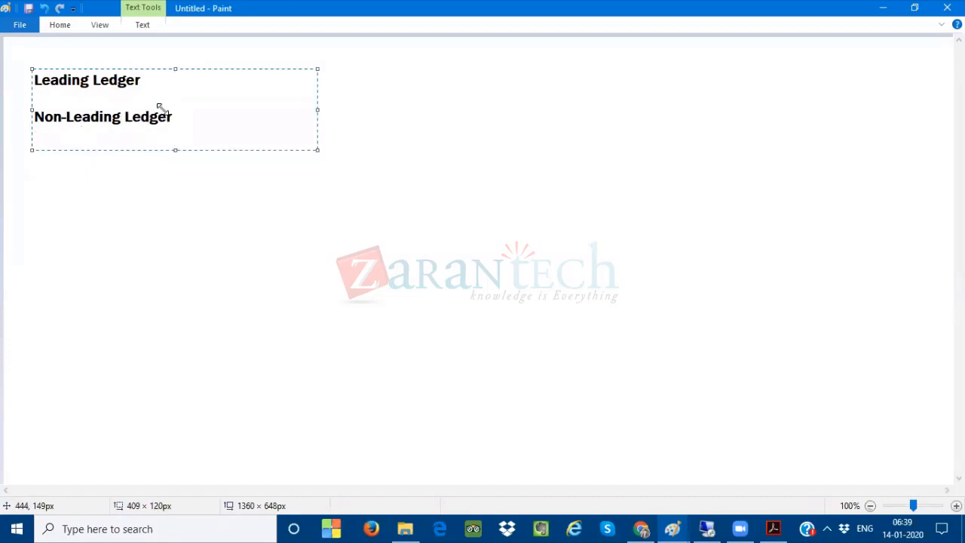
- Add "Extension Ledger" to the list, extend the text block towards the canvas's upper-left corner, and finish the text
key(Return)
text(Ex)
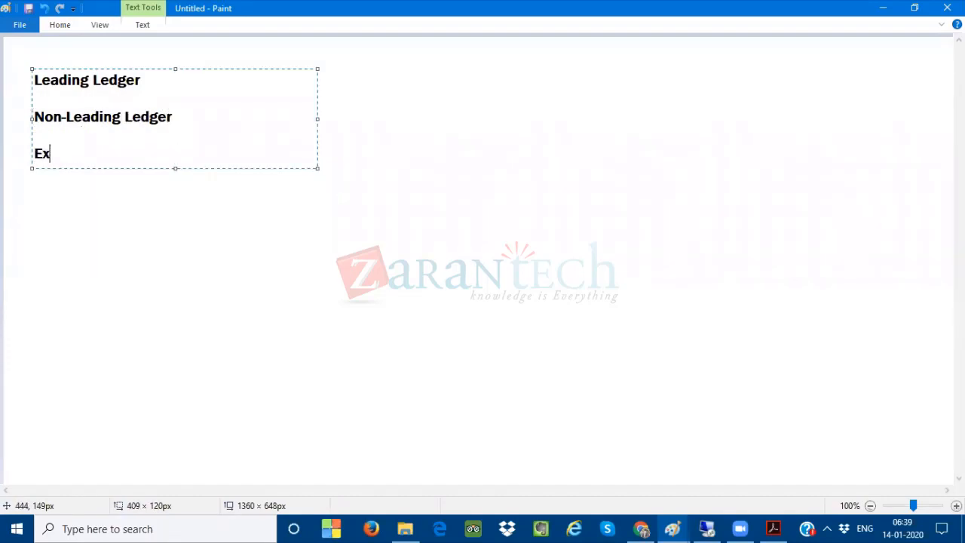
text(tension Ledger)
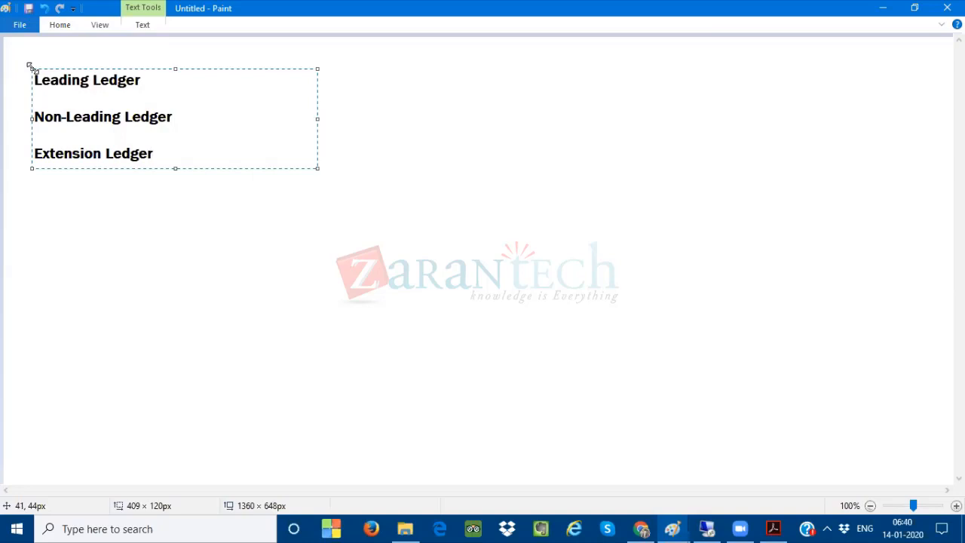
drag(29, 65, 9, 51)
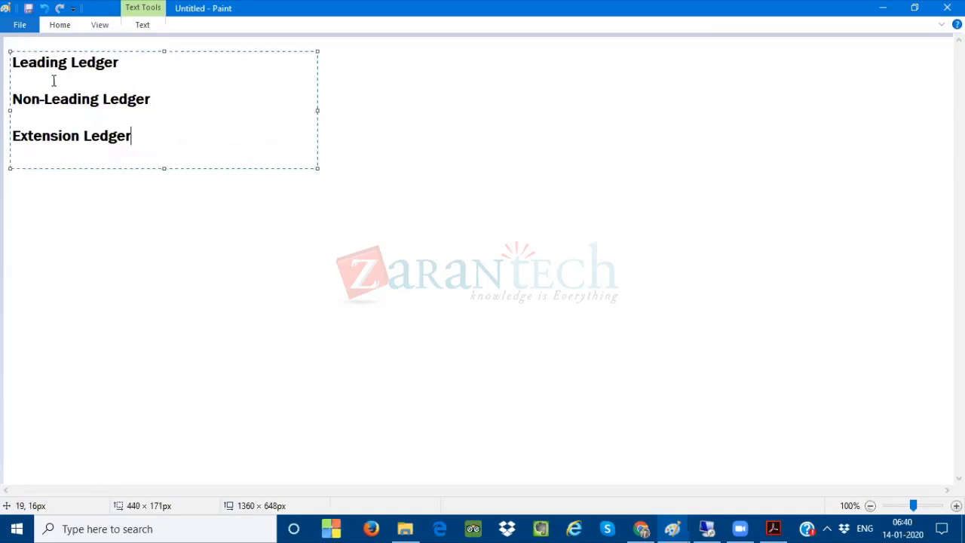
drag(155, 99, 11, 63)
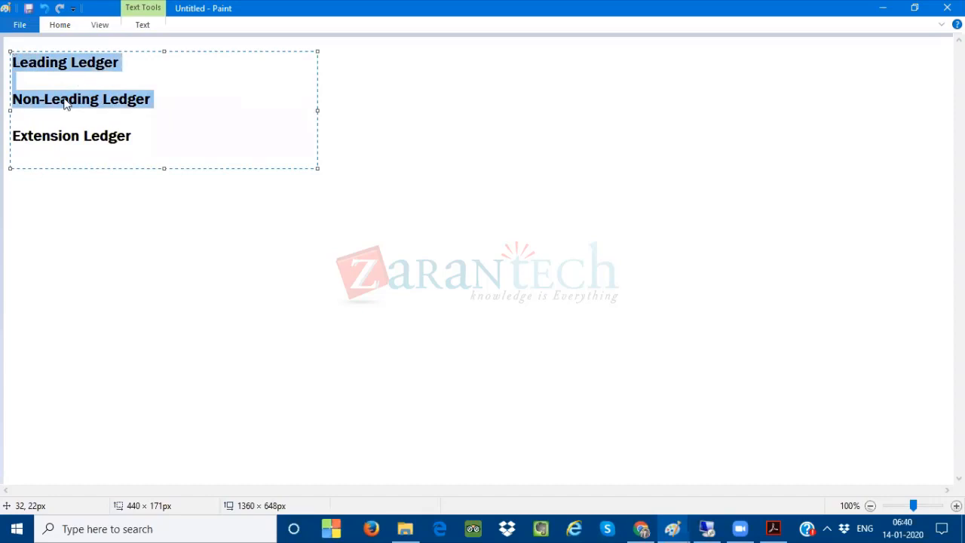
click(310, 243)
- Draw a rectangle about 244 × 117 px near the middle of the canvas and label it "US10" inside
click(60, 27)
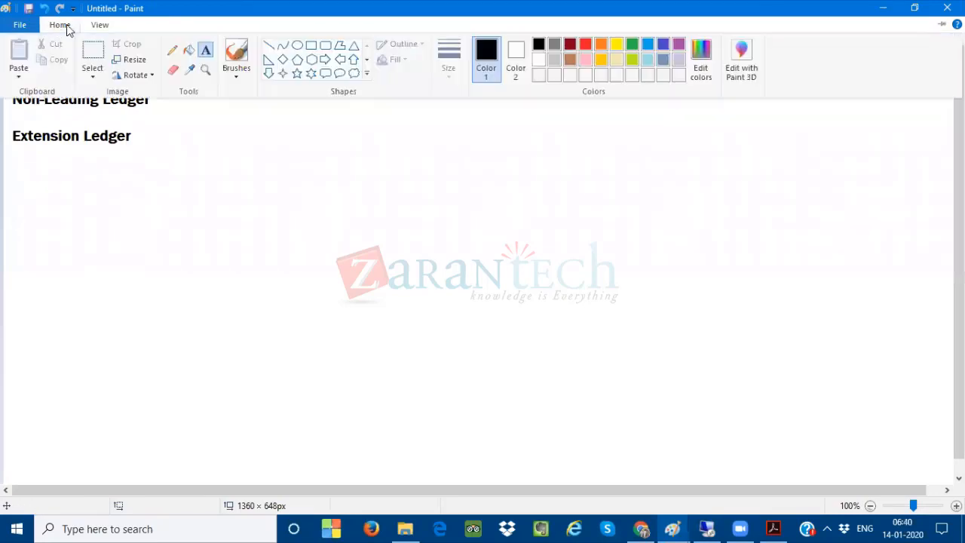
click(311, 45)
drag(331, 229, 504, 312)
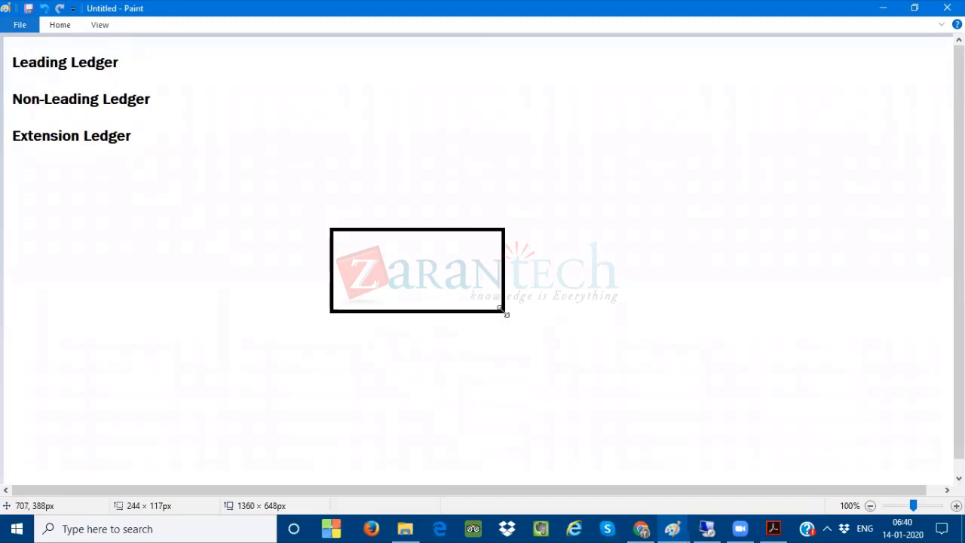
click(60, 30)
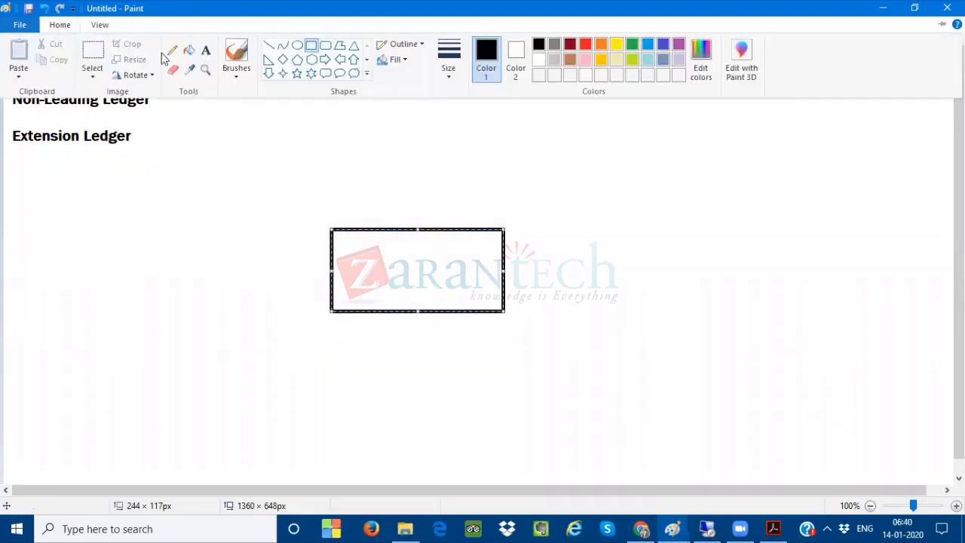
click(205, 47)
click(385, 264)
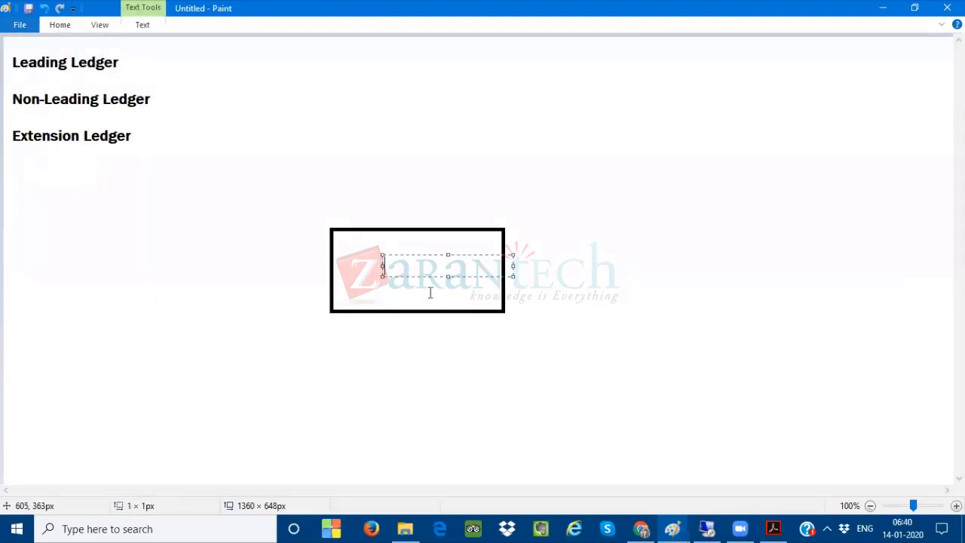
text(US10)
click(409, 377)
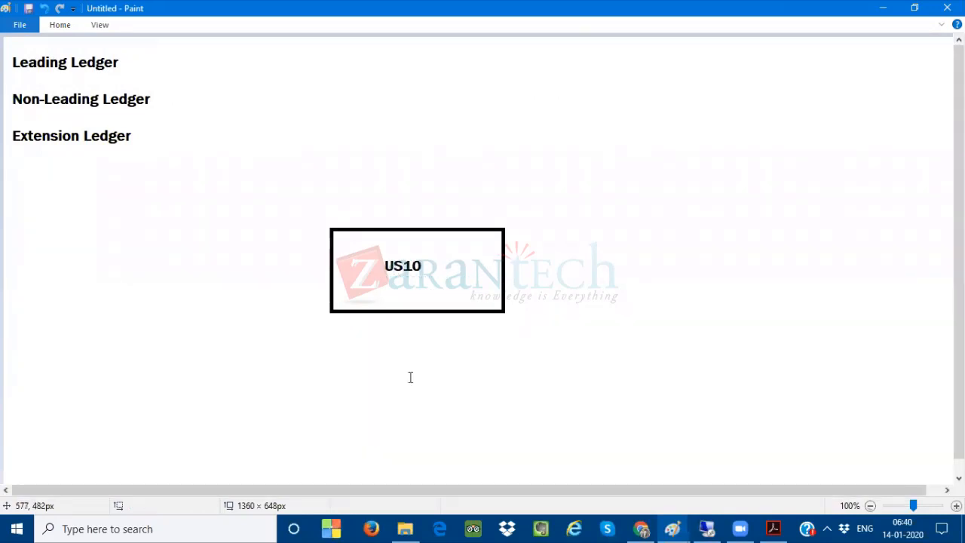
- Add a text block below the US10 rectangle with the lines "FY-JAN-DEC" and "LC-USD"
click(347, 336)
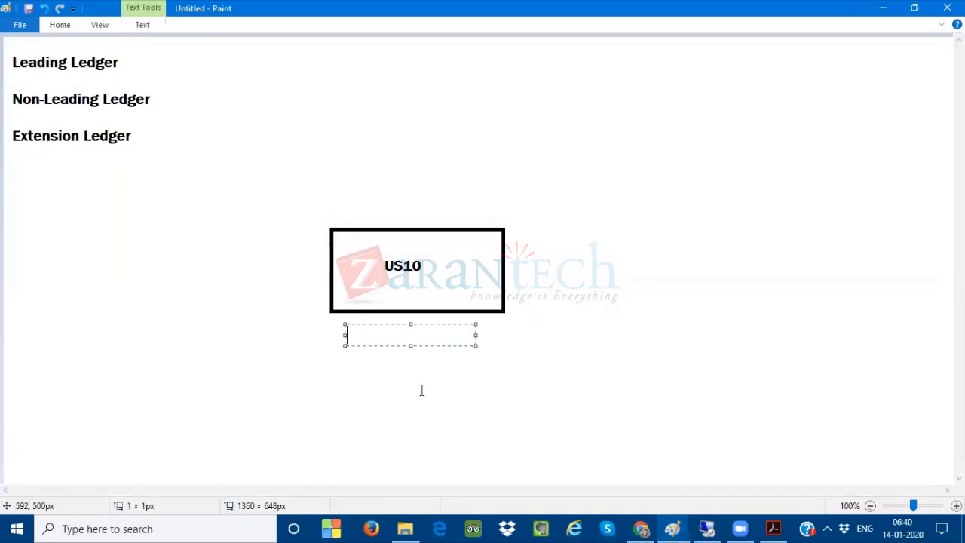
text(FY-JAN-DEC)
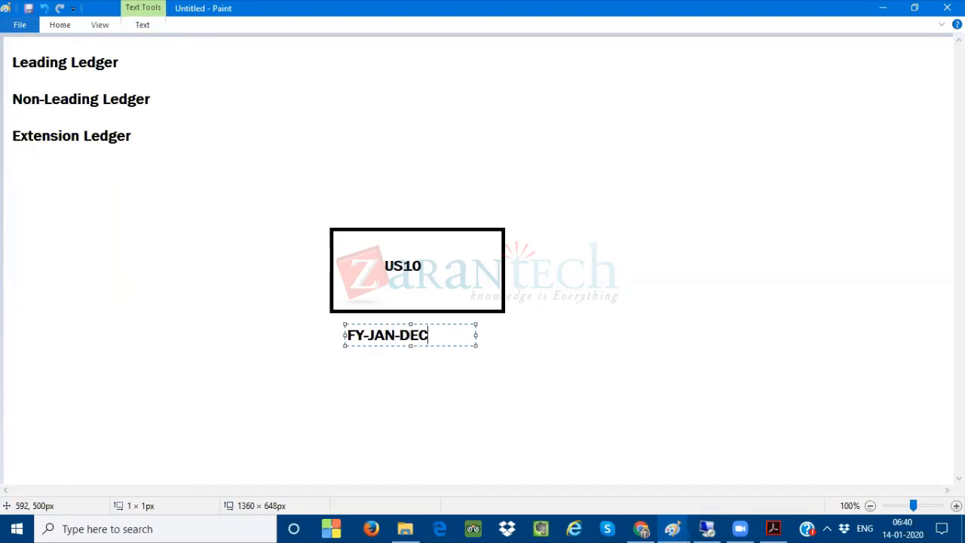
key(Return)
text(LC-USD)
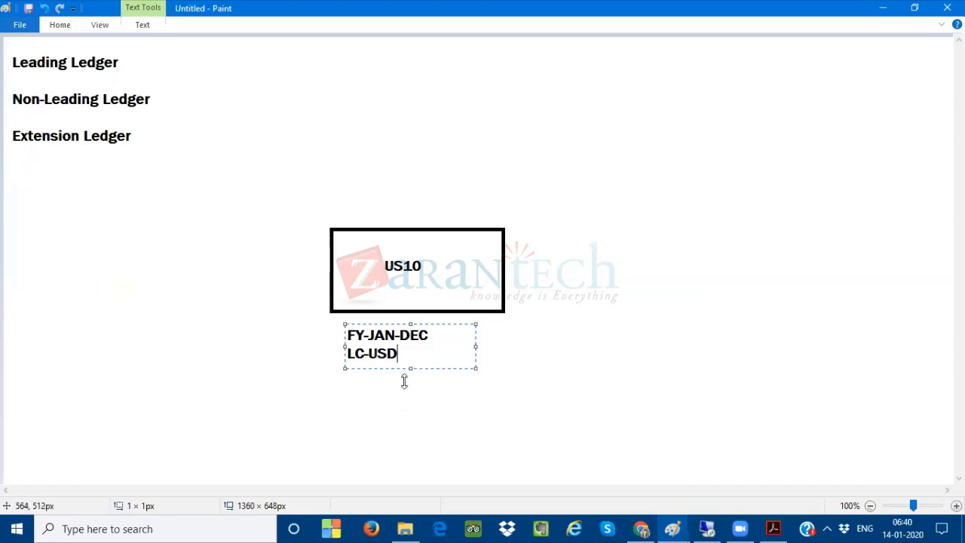
drag(414, 359, 368, 361)
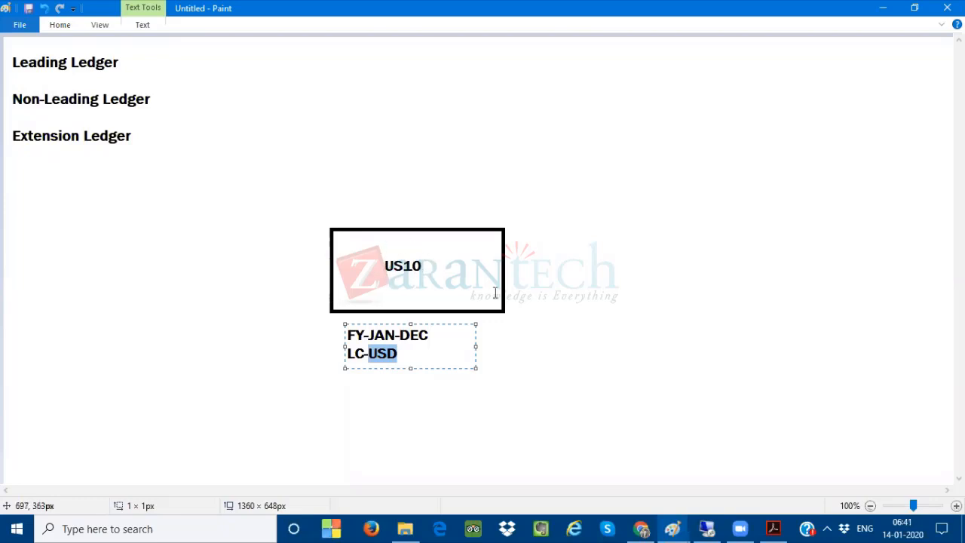
click(537, 368)
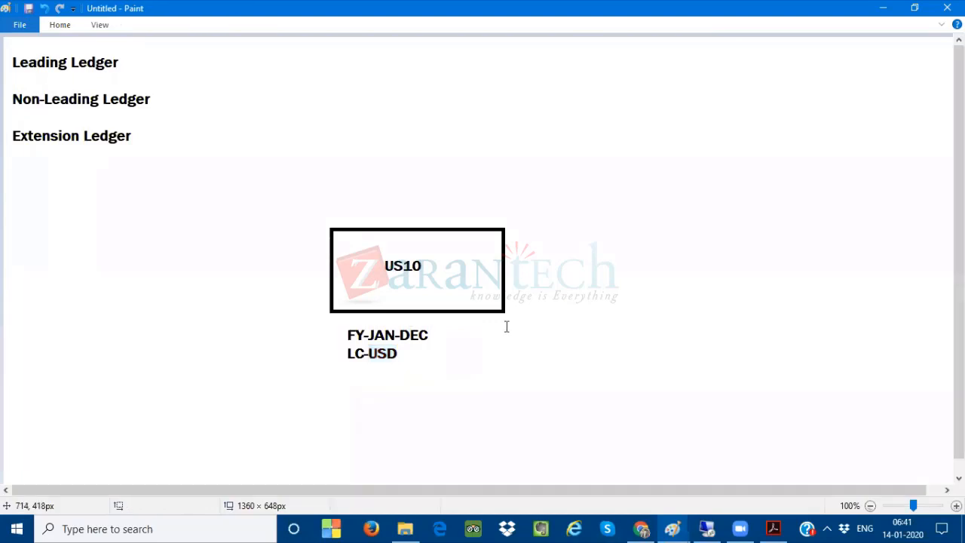
- Add the text "IFRS- Accounting principle" beside the US10 rectangle, widening the text block so it fits on one line
click(518, 269)
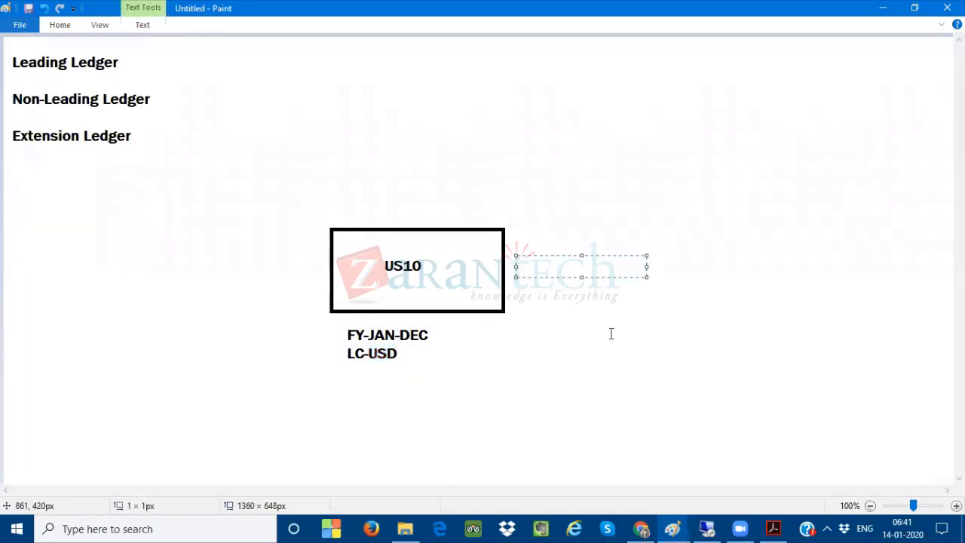
text(IFRS)
drag(558, 268, 511, 275)
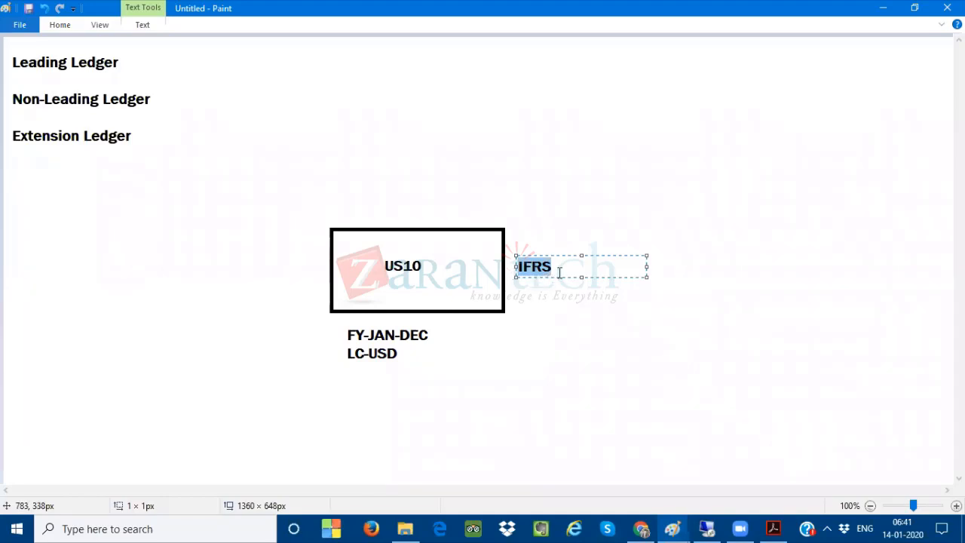
drag(559, 272, 516, 275)
click(562, 270)
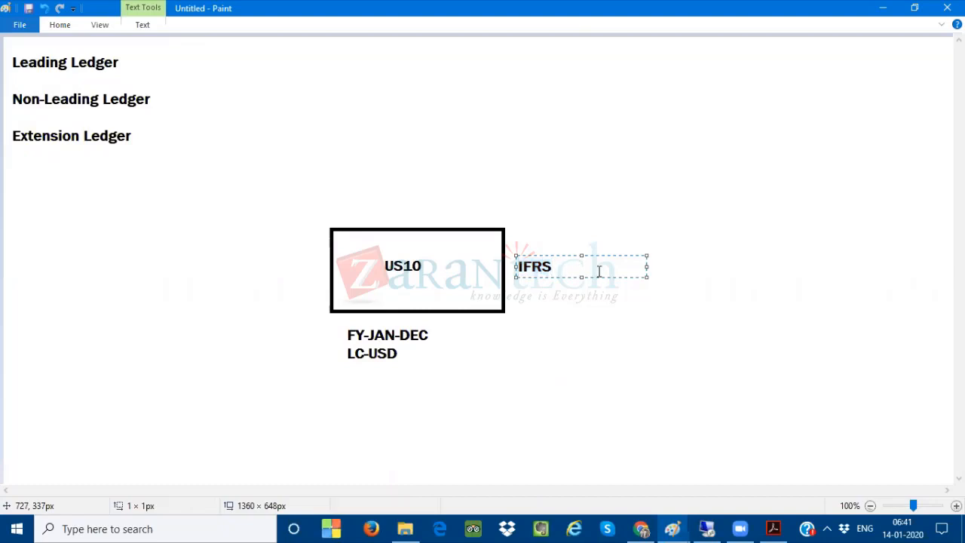
text(- Accounting )
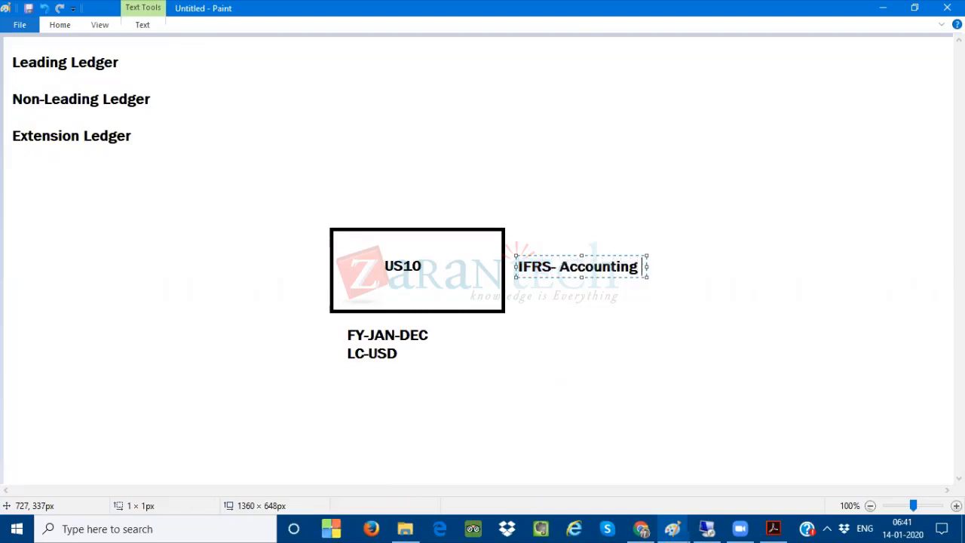
text(princi)
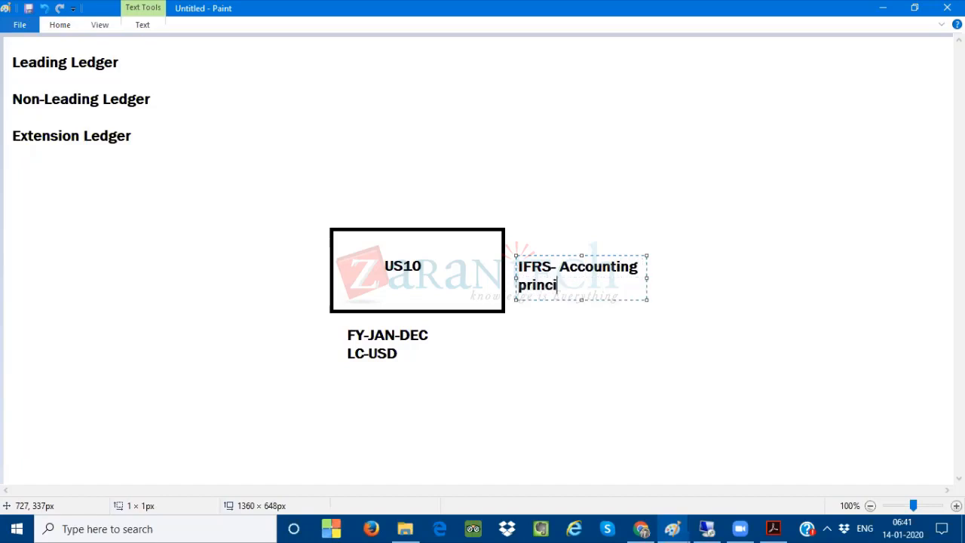
text(ple)
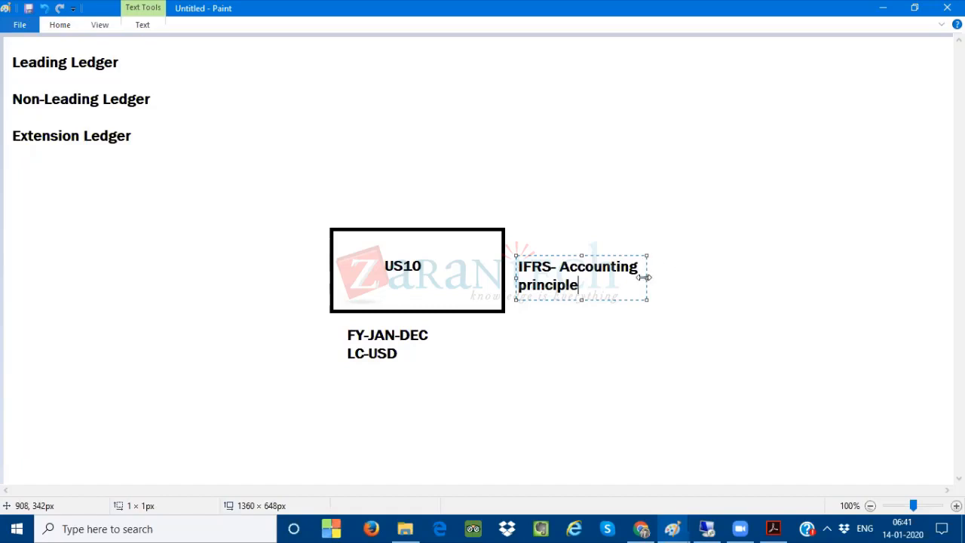
drag(645, 278, 712, 278)
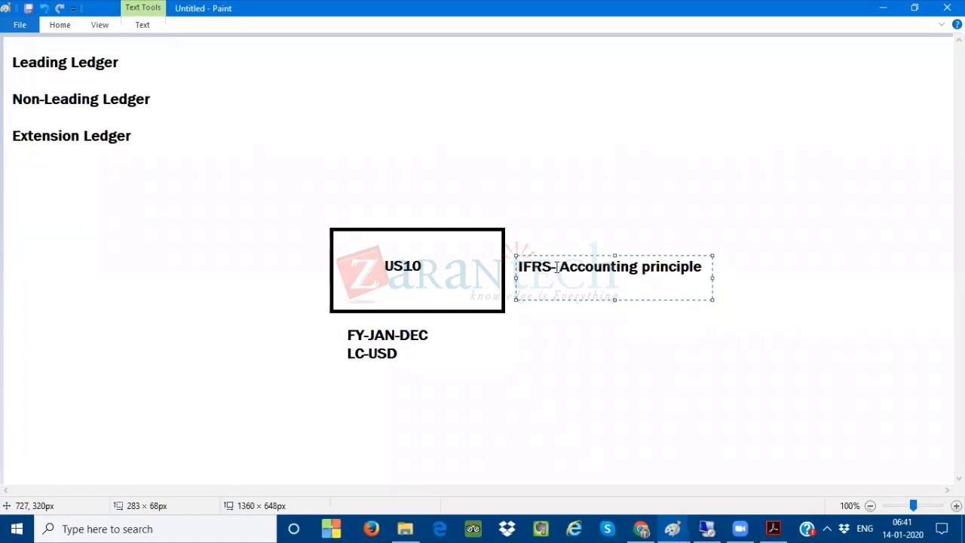
drag(558, 266, 518, 266)
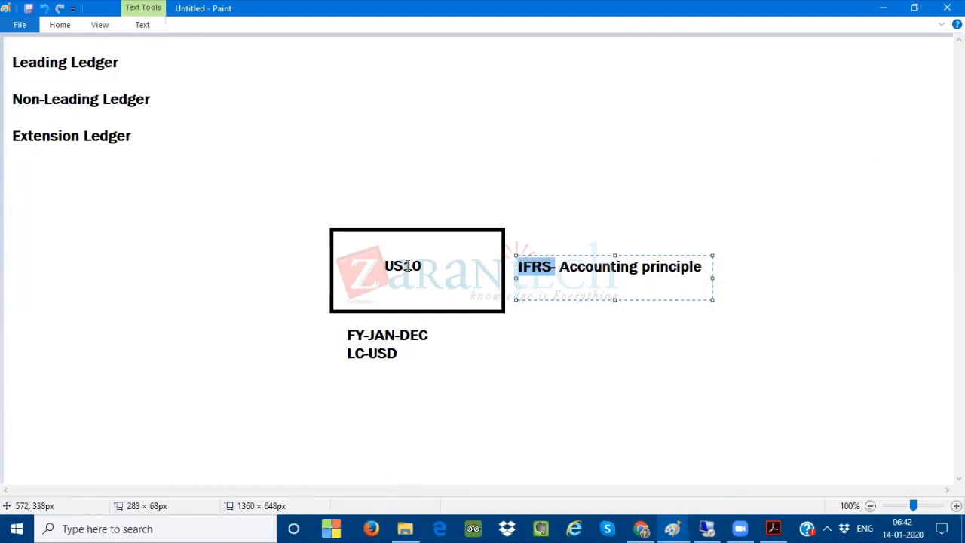
- Add the text "0L- Leading ledger" just above the US10 rectangle, widen it to a single line, and finish the text
click(334, 208)
click(334, 205)
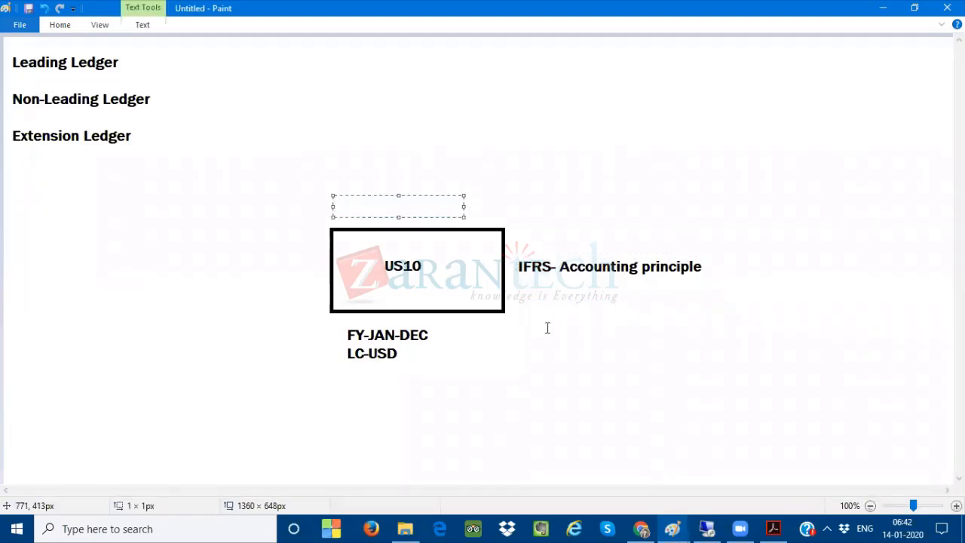
text(OL- Leading ledger)
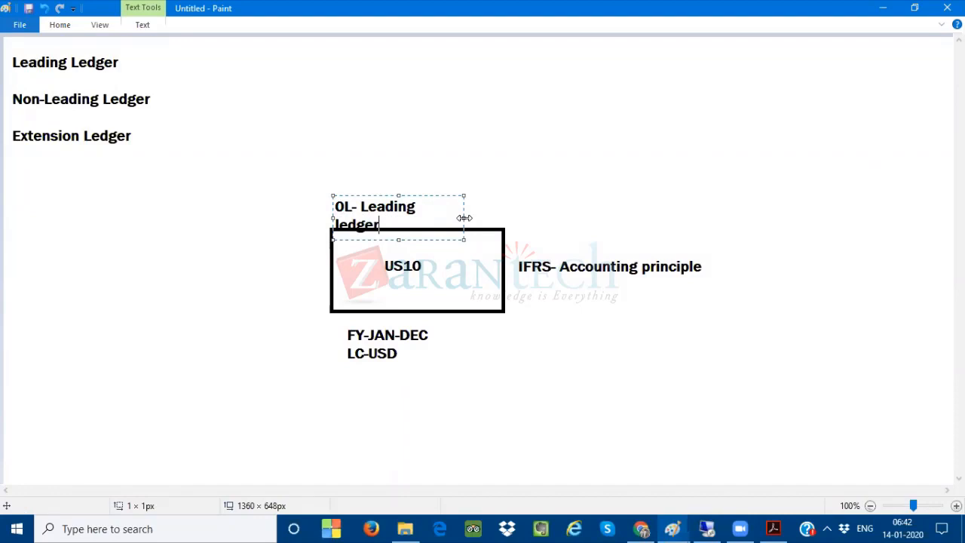
drag(465, 218, 499, 225)
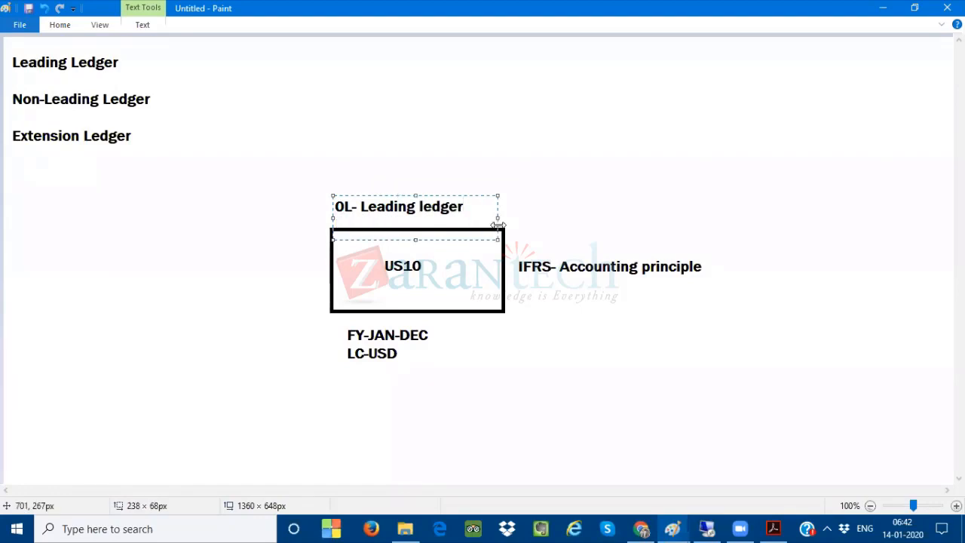
click(421, 264)
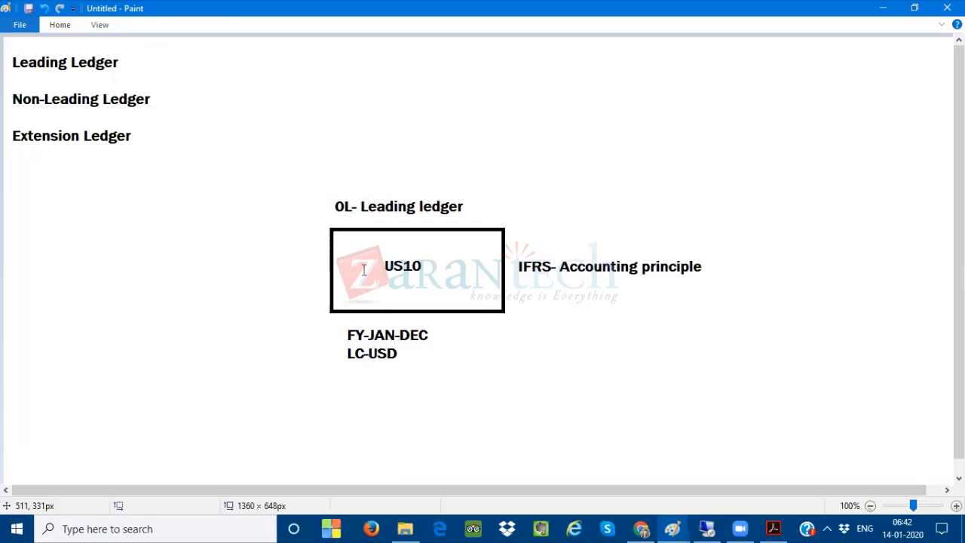
- Switch to the SAP ledger overview and examine the ID and name of ledger 0L
click(707, 529)
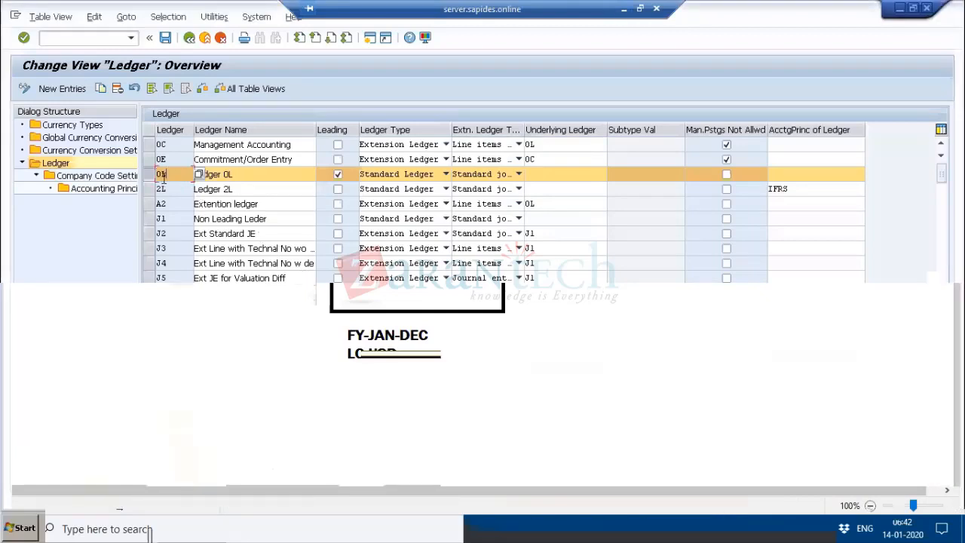
double_click(161, 174)
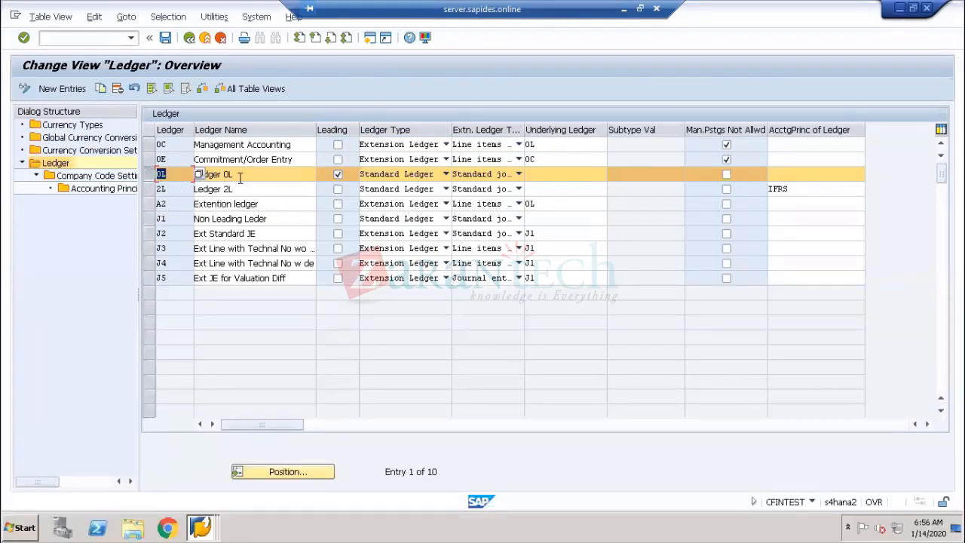
drag(239, 177, 192, 173)
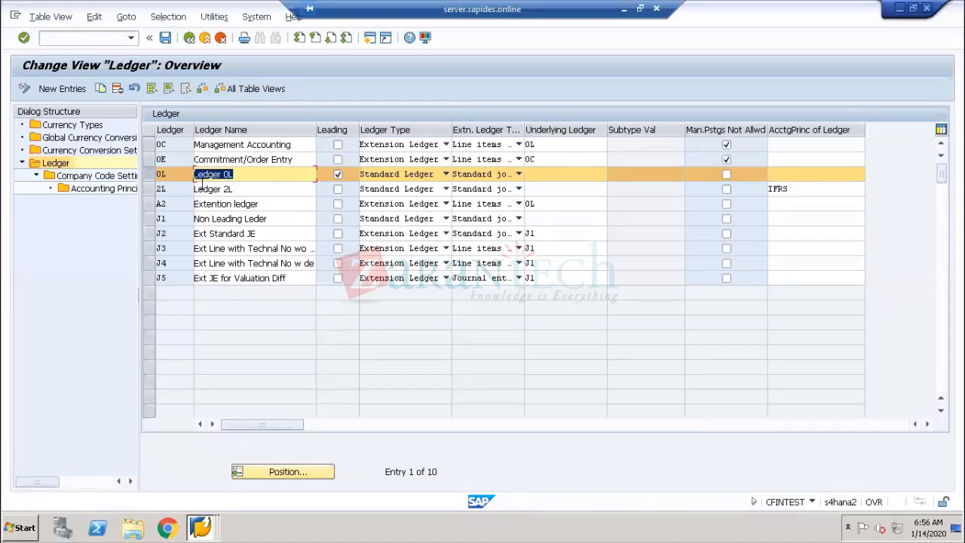
drag(173, 174, 143, 173)
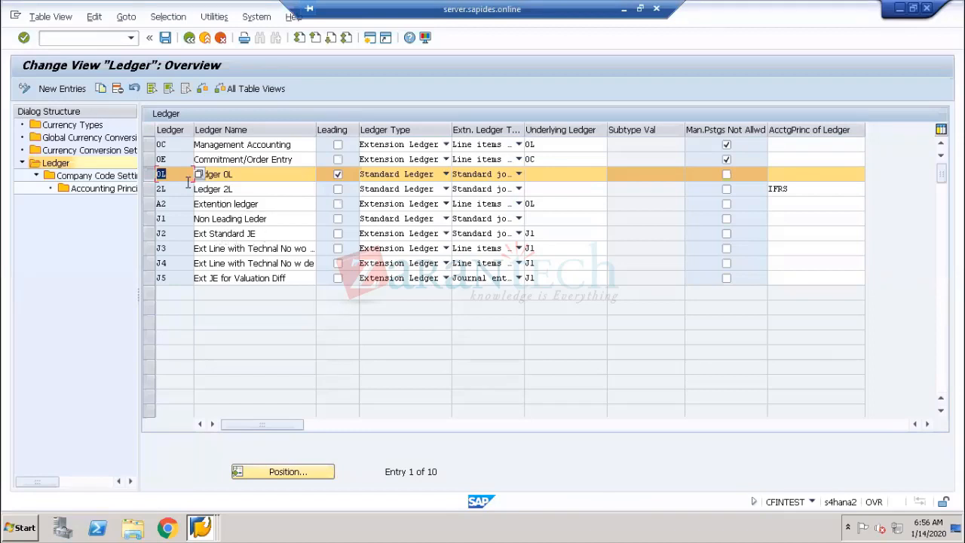
- Open the company code settings for ledger 0L, dismiss the consistency check messages, and review the assigned company codes
double_click(109, 177)
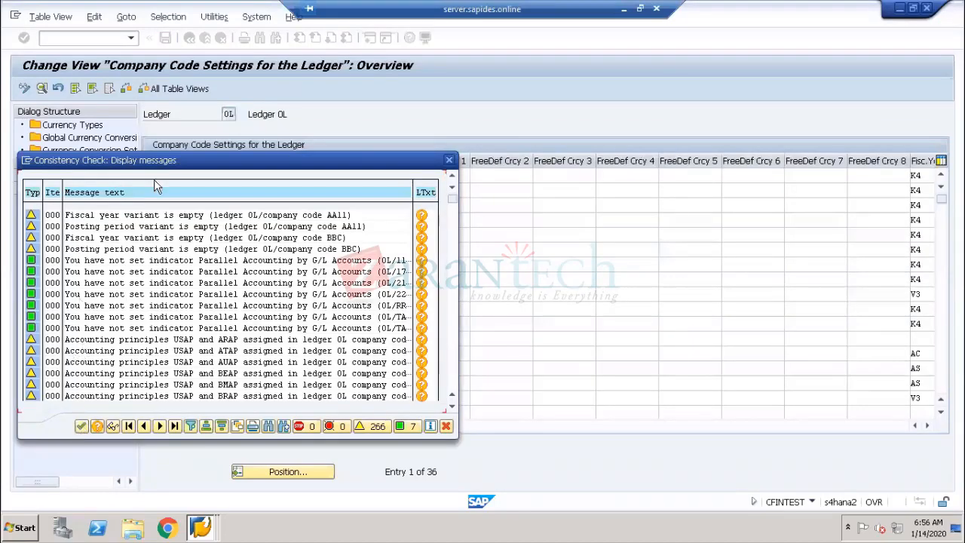
click(82, 426)
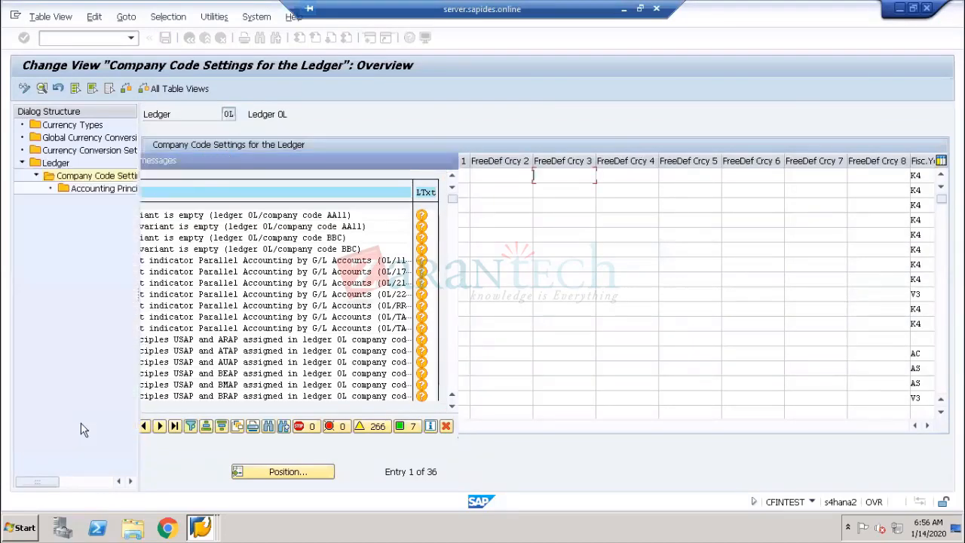
drag(438, 474, 416, 473)
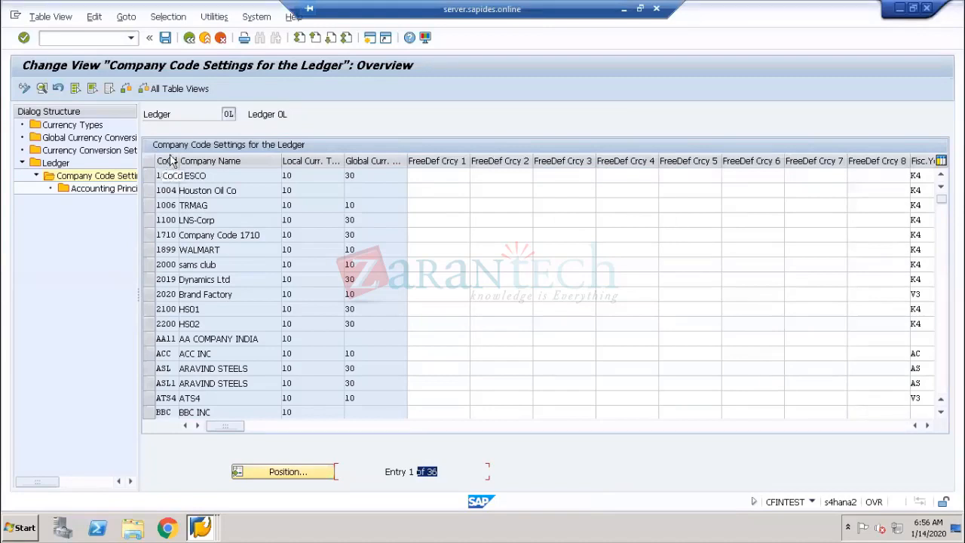
double_click(227, 113)
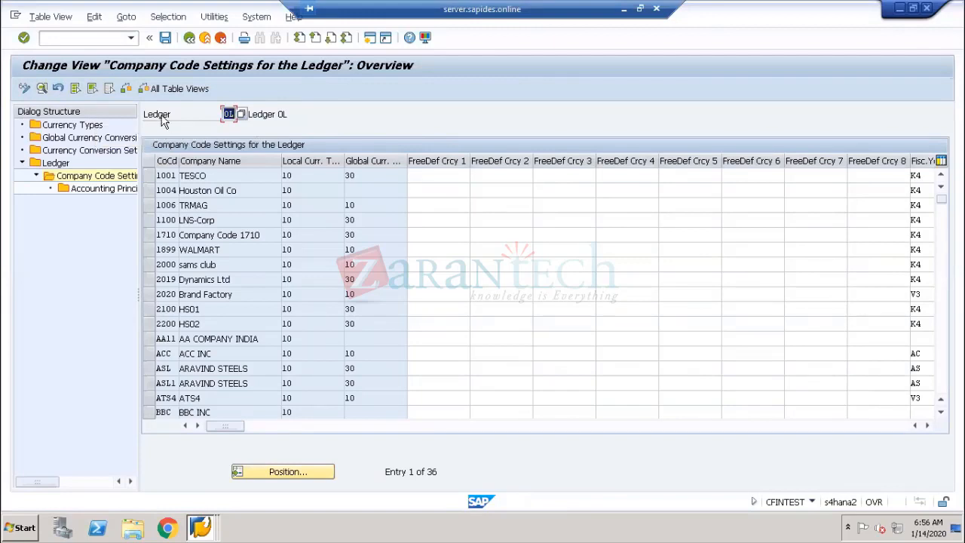
click(188, 118)
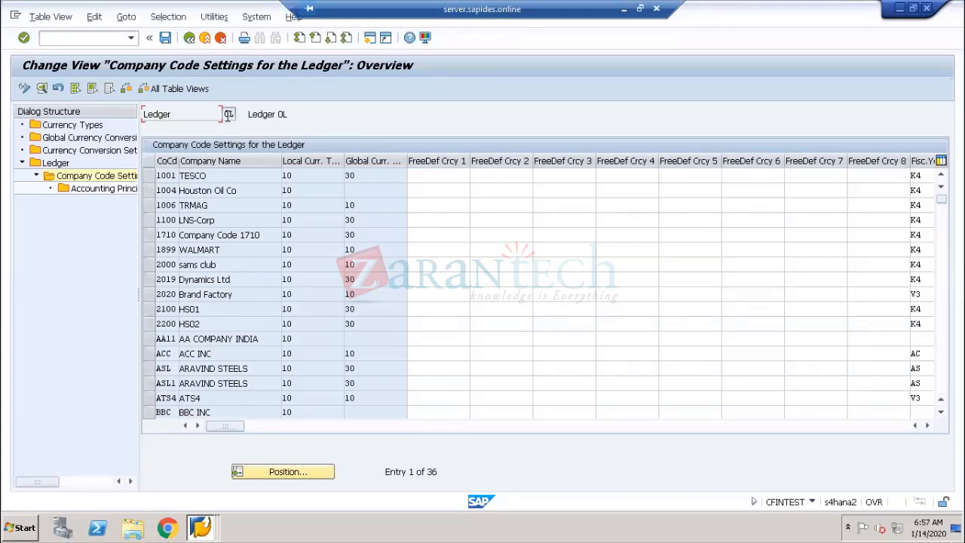
click(228, 114)
- Return to Paint and draw one rectangle above and right of US10, and another about 215 × 84 px below and right of it
click(623, 8)
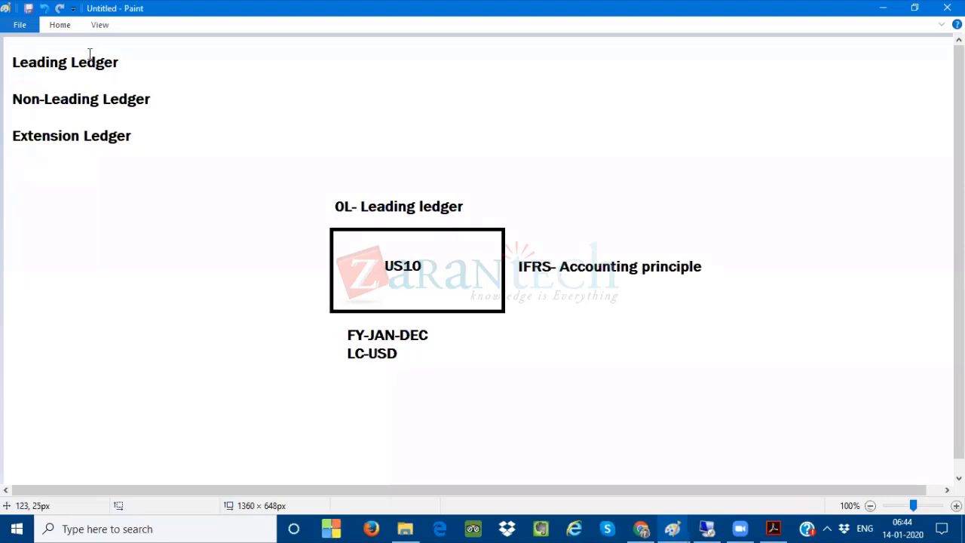
click(67, 28)
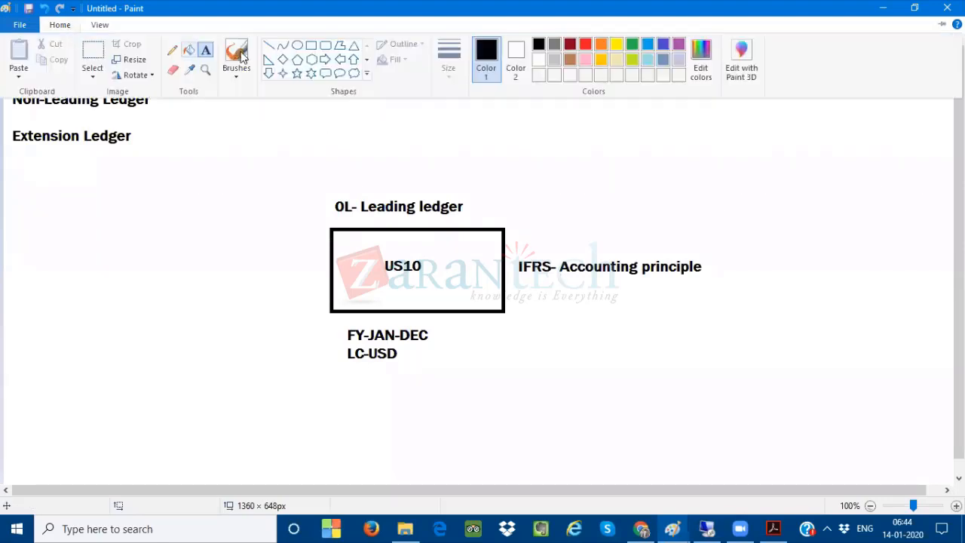
click(310, 46)
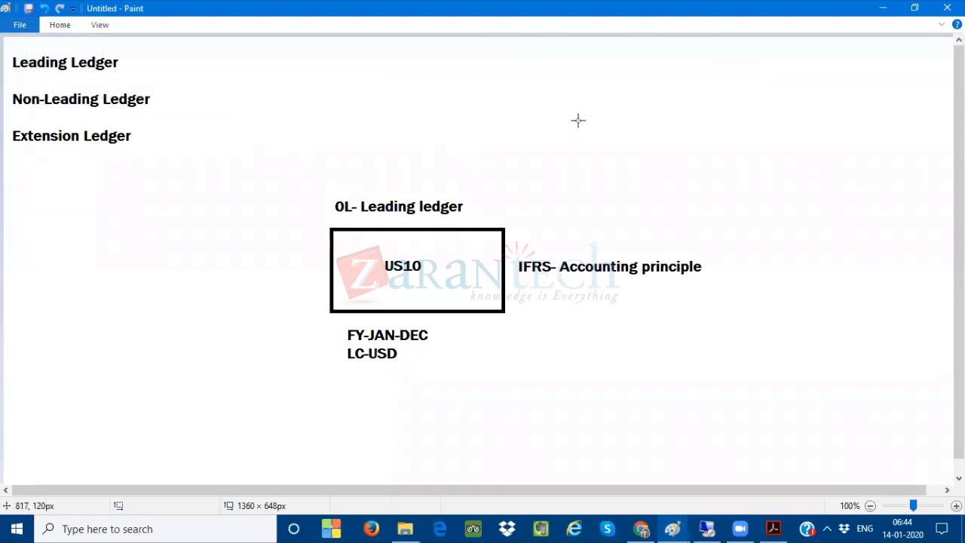
drag(576, 113, 722, 179)
drag(579, 390, 731, 448)
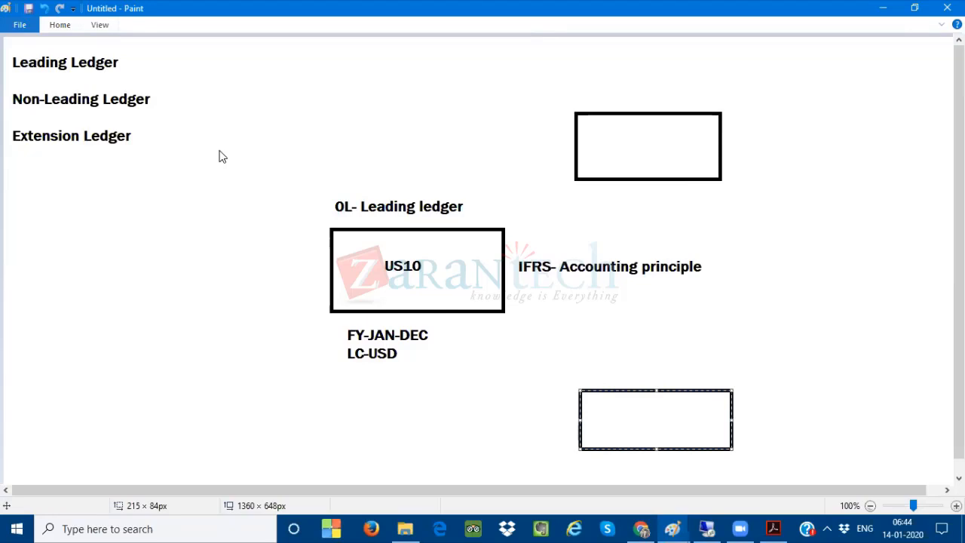
- Label the new upper rectangle "AU10" and the lower one "IN10" inside their borders
click(59, 25)
click(207, 51)
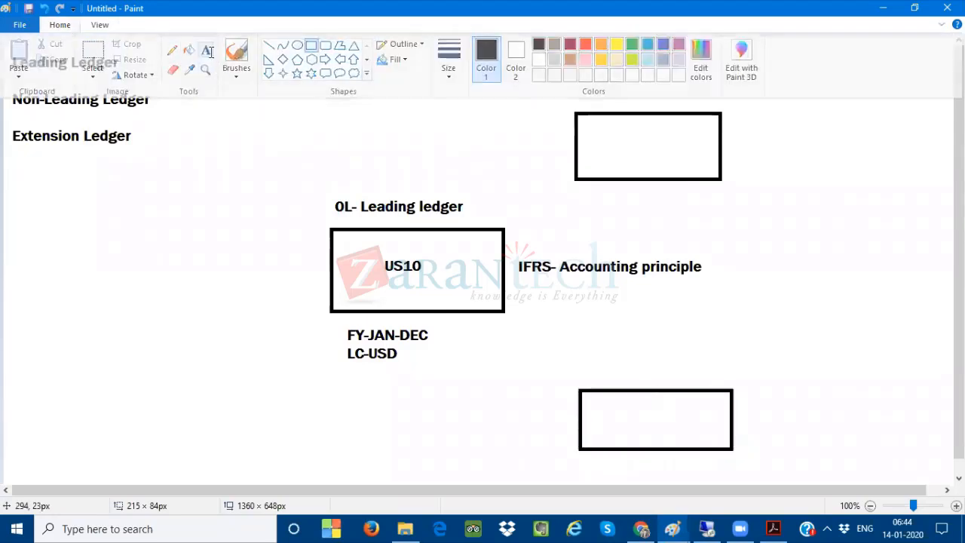
click(612, 147)
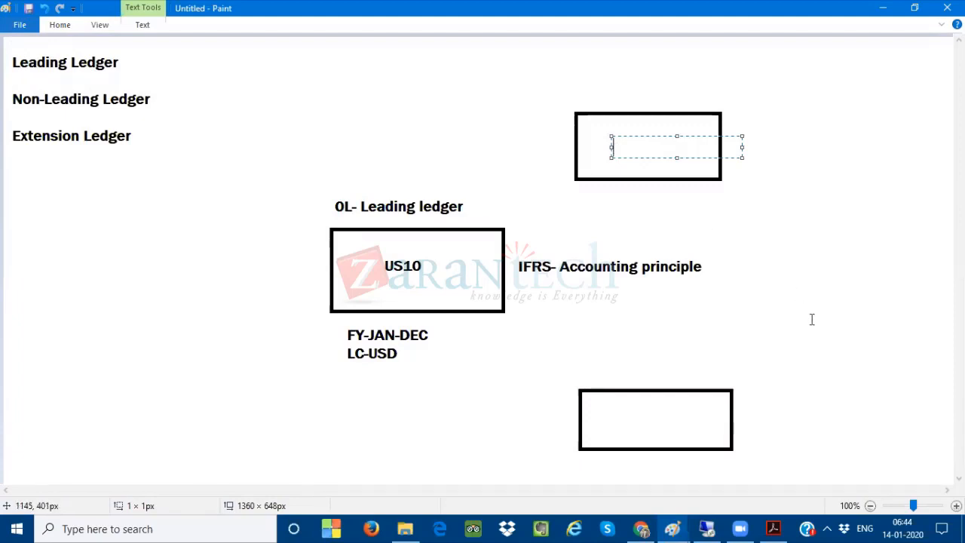
text(AU10)
click(617, 420)
click(617, 419)
text(IN)
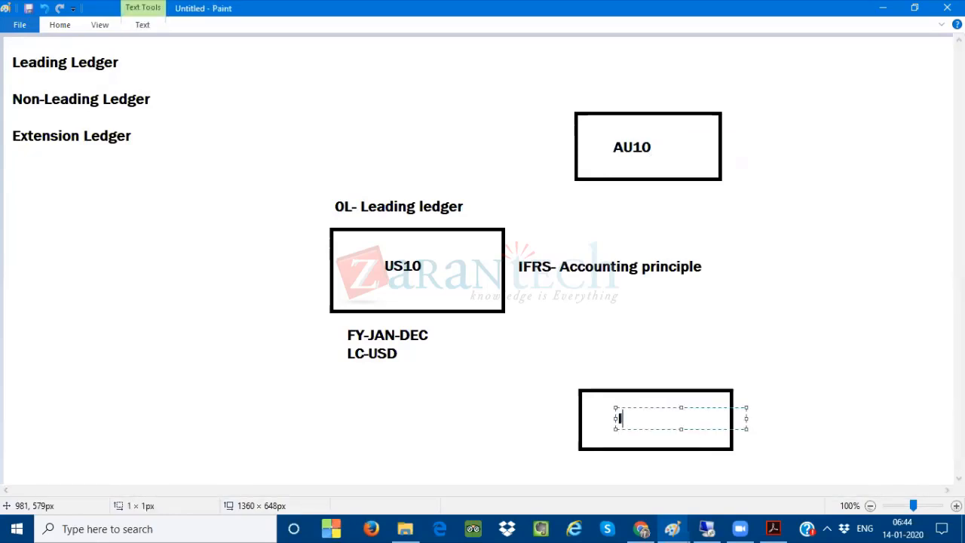
text(10)
- Add the text "0L" above both the AU10 and IN10 rectangles, and "LGAAP" to the right of AU10
click(579, 96)
click(578, 96)
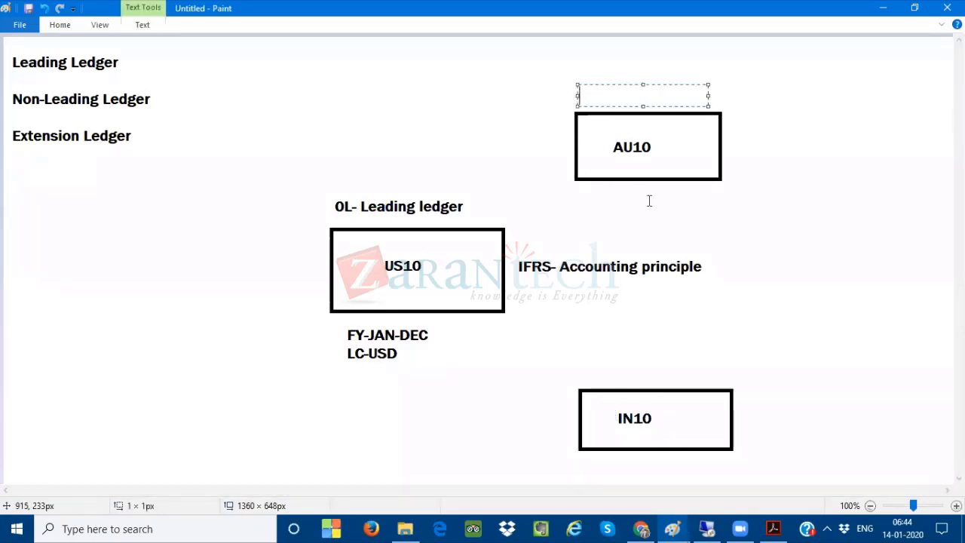
text(0L)
click(583, 370)
click(583, 371)
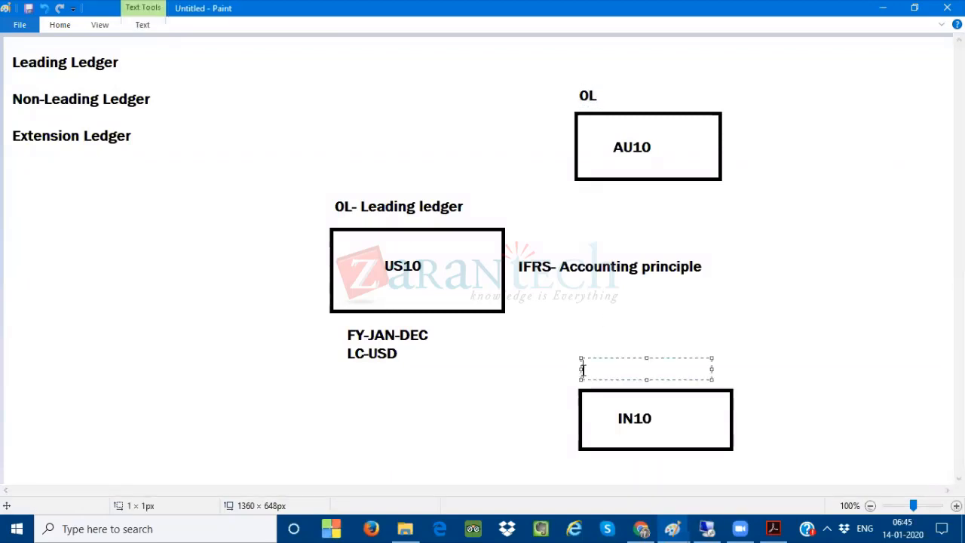
text(0L)
click(735, 144)
text(LGAAP)
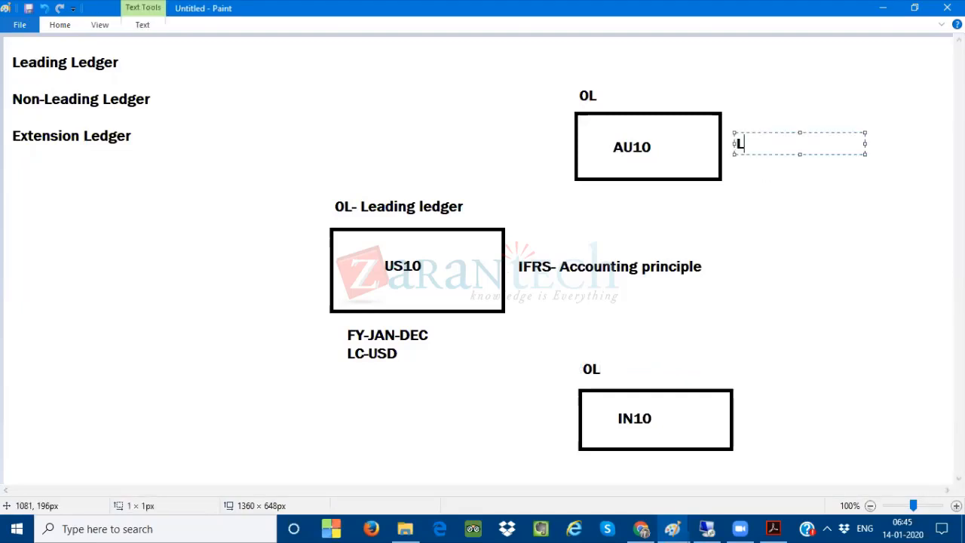
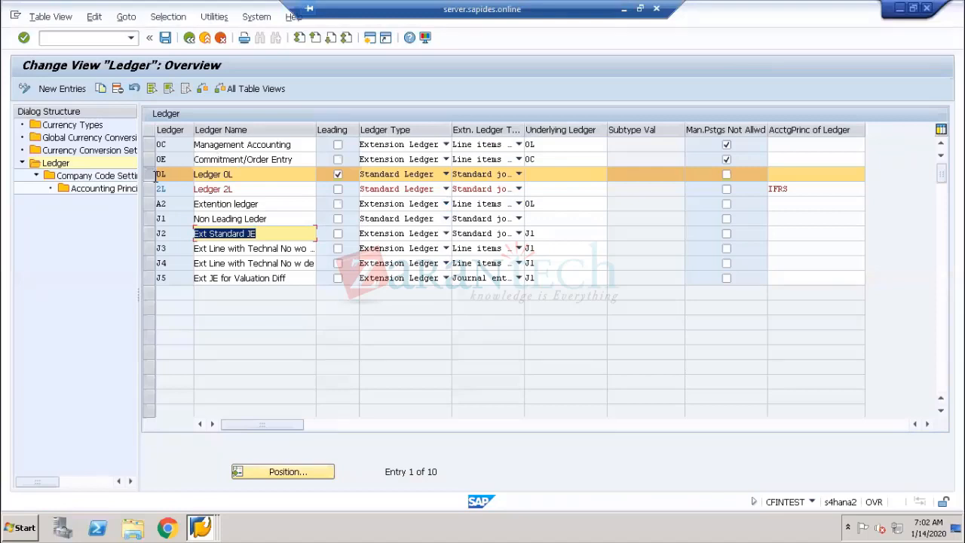
- In the SAP ledger overview, view the ledger type options for ledger 0L and close the list without changing the selection
click(226, 174)
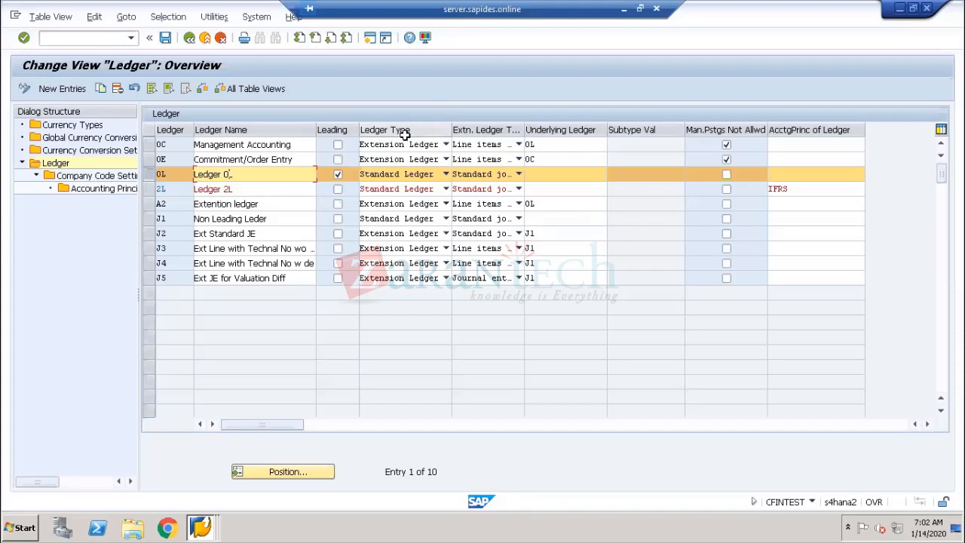
click(447, 174)
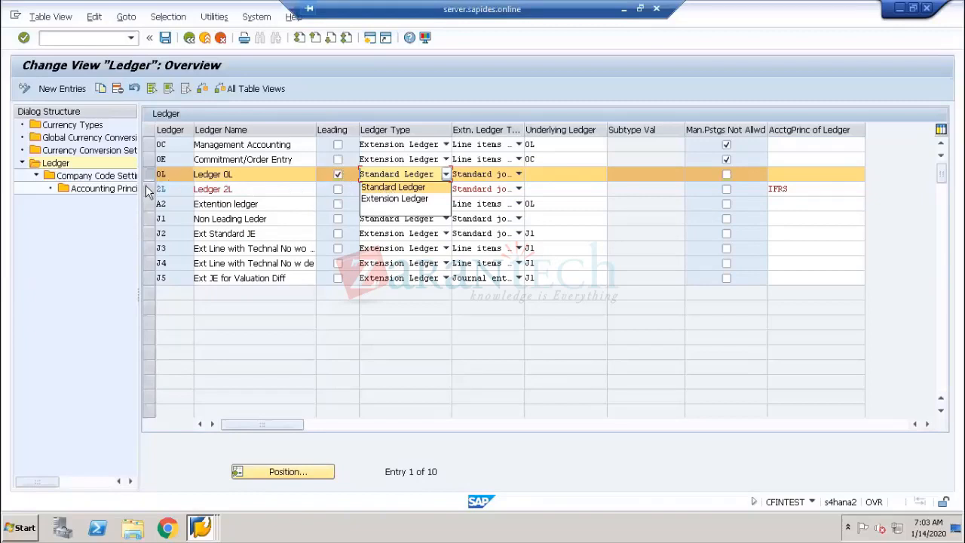
key(Escape)
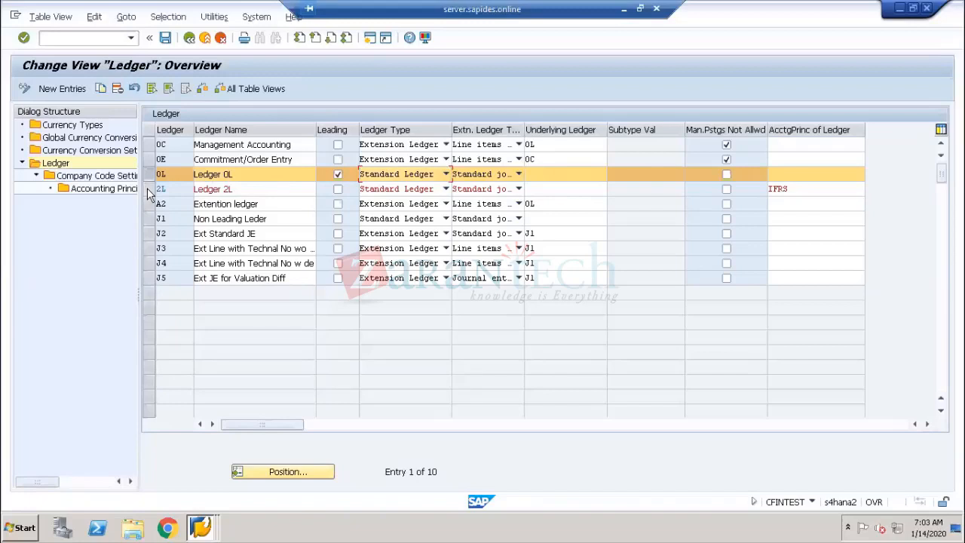
- Select the ledger 2L row alongside 0L, then view the ledger type options for 0L and close the list without changing the selection
click(147, 187)
drag(233, 189, 181, 189)
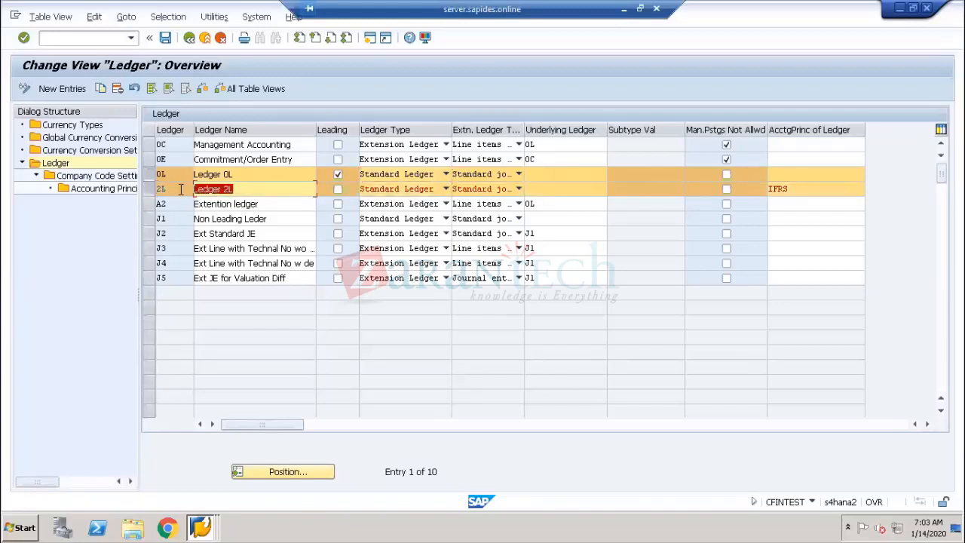
double_click(171, 189)
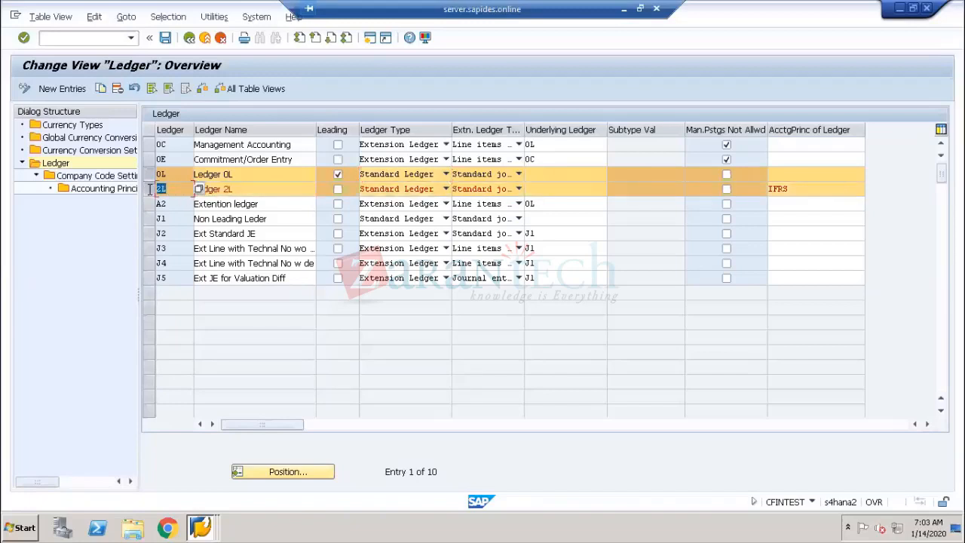
click(380, 176)
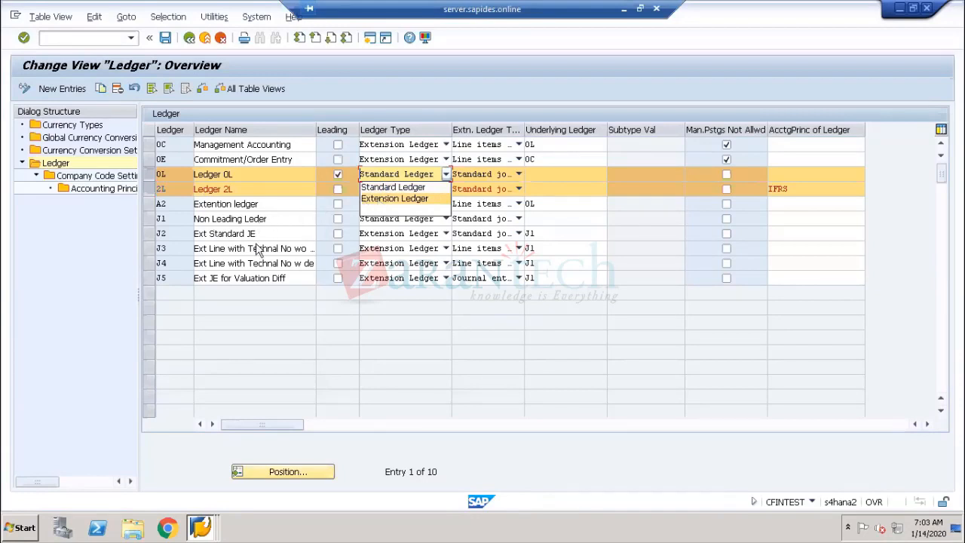
click(343, 305)
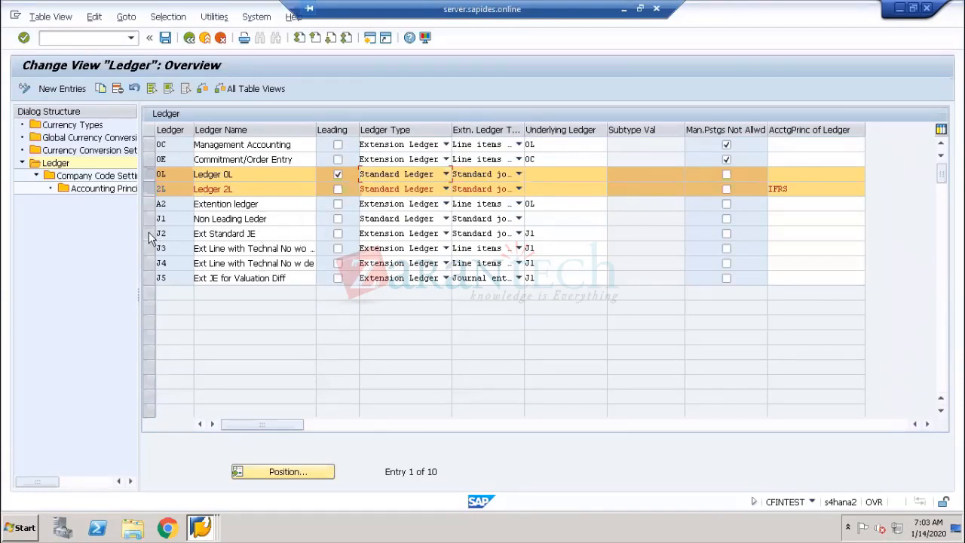
- Select the rows of ledgers J2 to J5 as well, and view the ledger type options for J2 without changing the selection
click(149, 234)
click(153, 248)
click(154, 263)
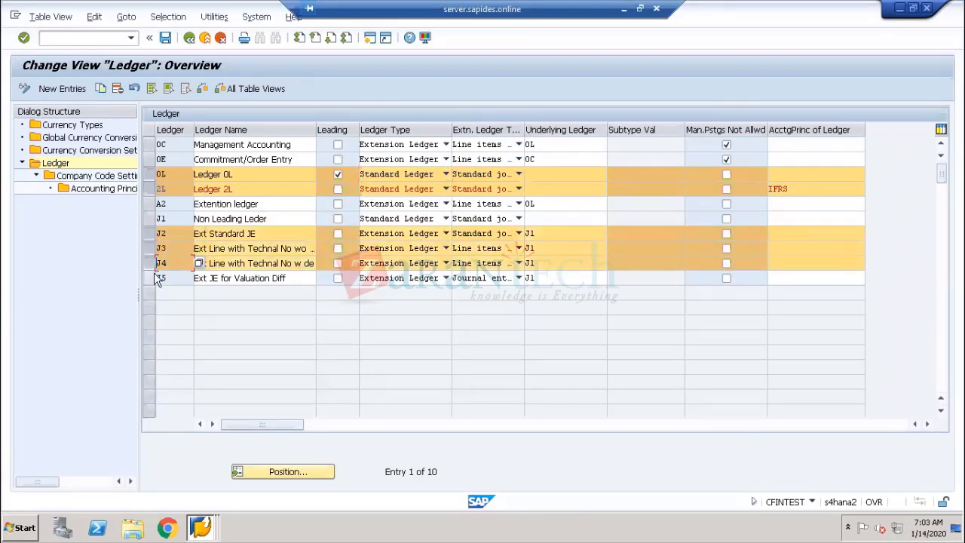
click(154, 278)
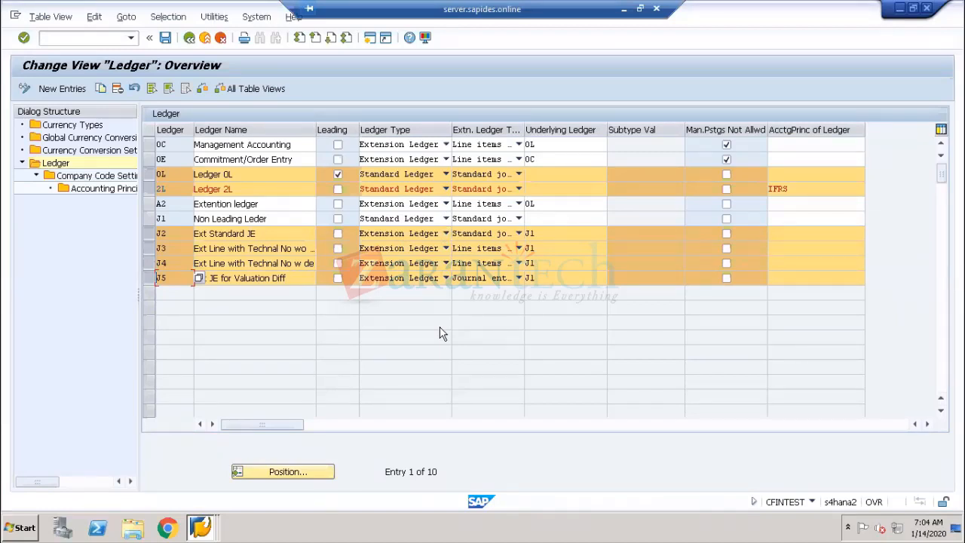
click(160, 233)
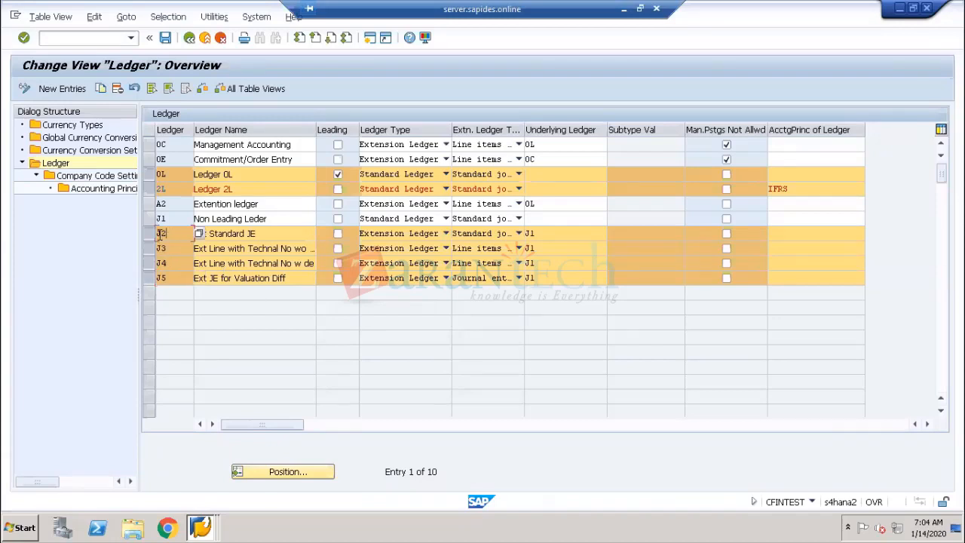
double_click(161, 263)
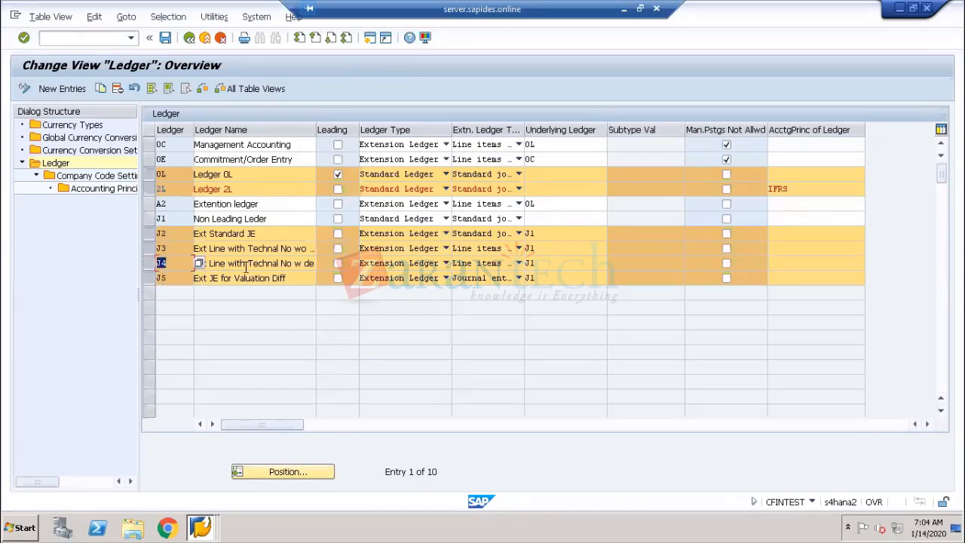
click(377, 235)
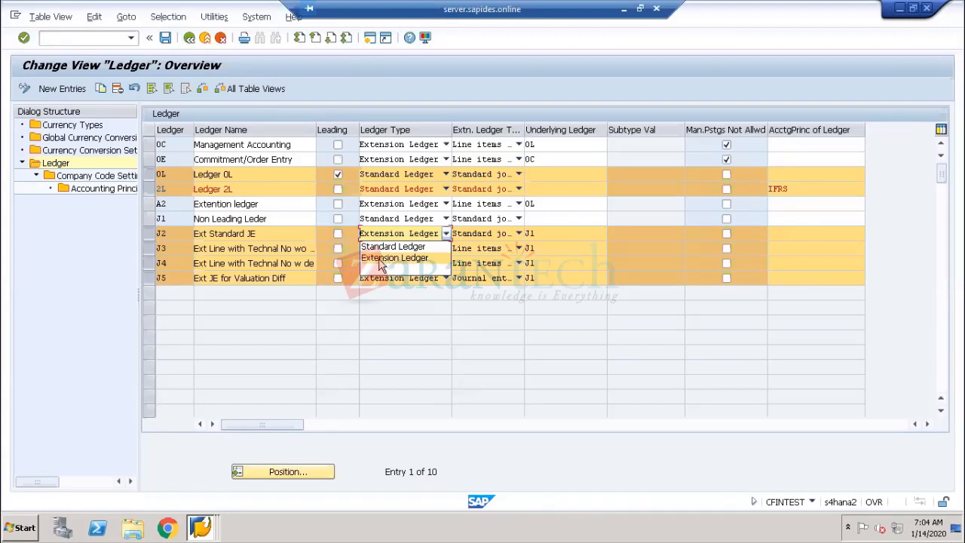
click(407, 315)
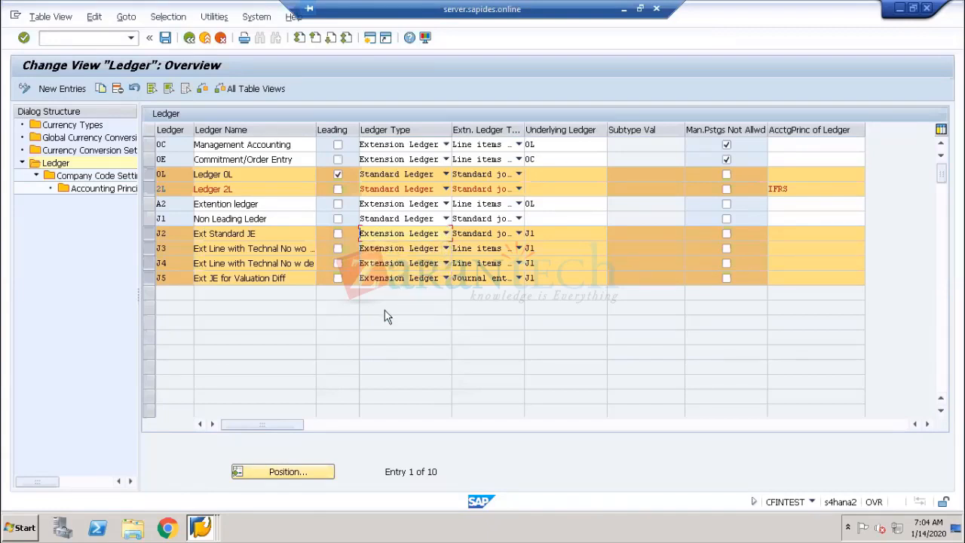
- Deselect the rows of ledgers 2L and J2 to J5, and widen the Extn. Ledger Type column
click(150, 189)
click(150, 233)
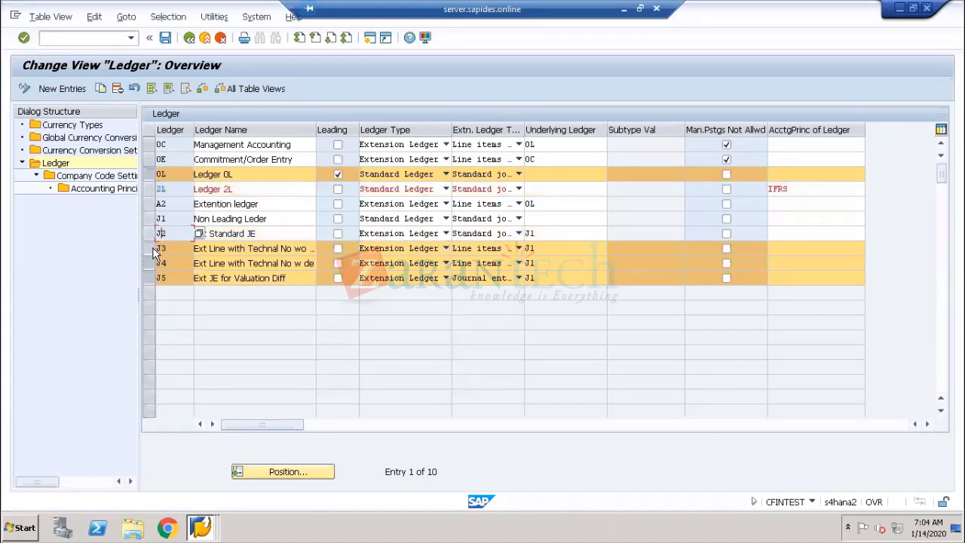
click(153, 254)
click(150, 263)
click(153, 277)
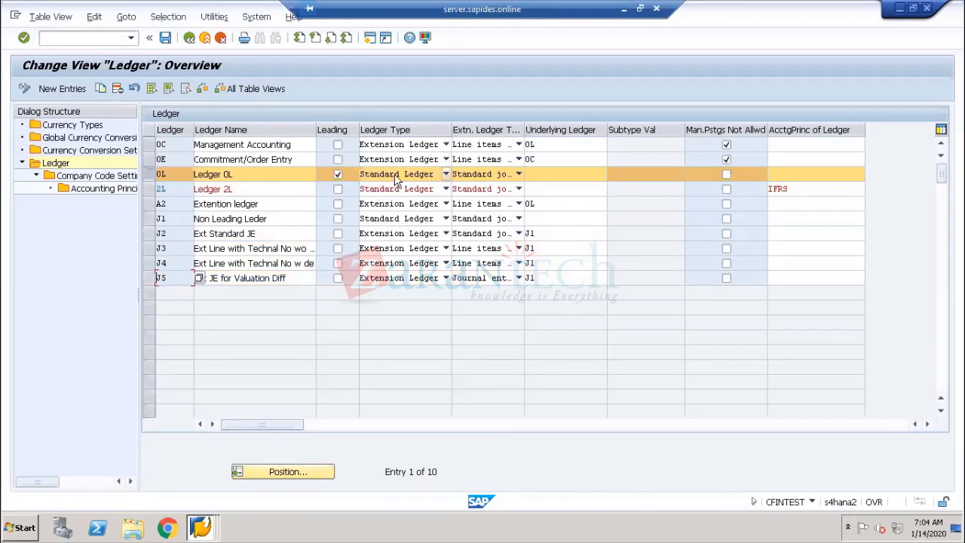
drag(526, 129, 560, 130)
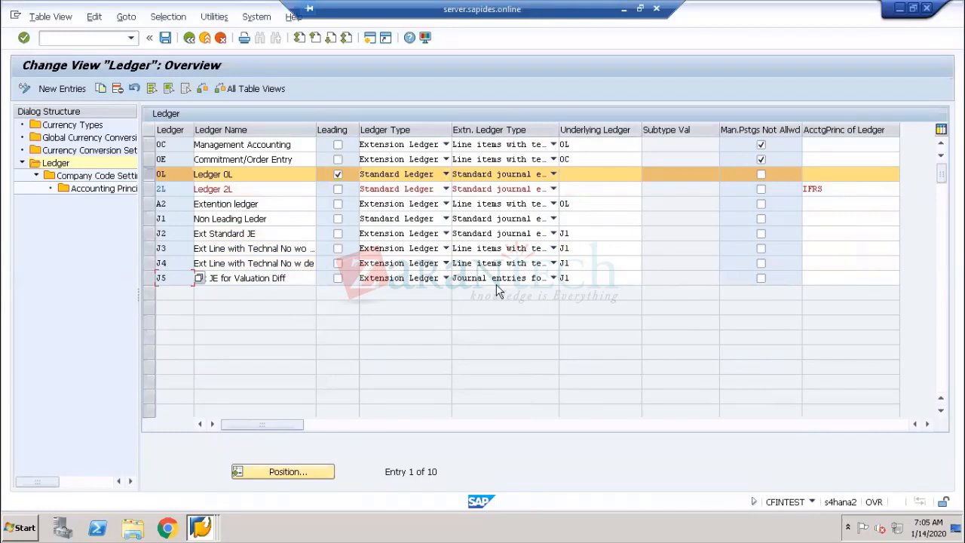
- Select the rows of all extension ledgers, J2 to J5, A2, 0C and 0E, and deselect the 0L row
drag(155, 238, 296, 326)
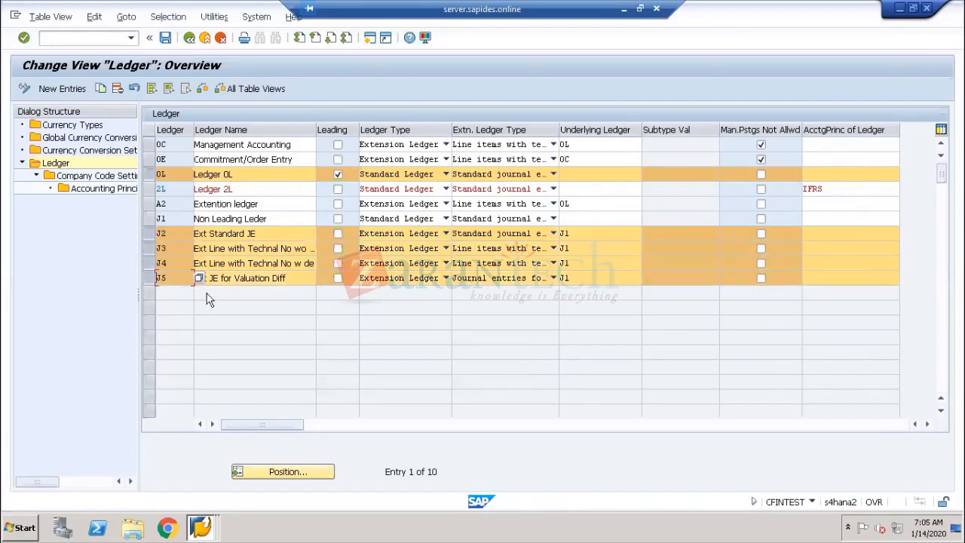
click(149, 203)
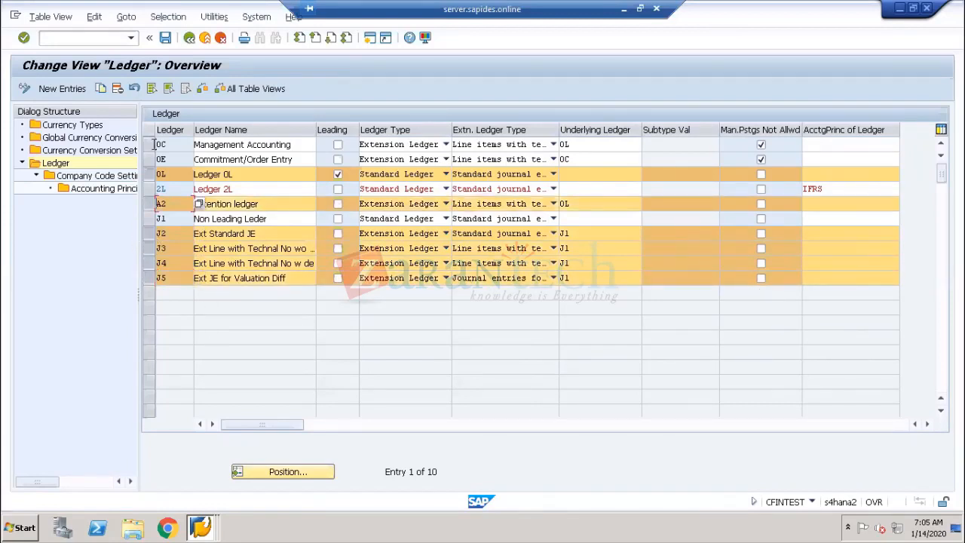
drag(150, 144, 150, 170)
click(150, 173)
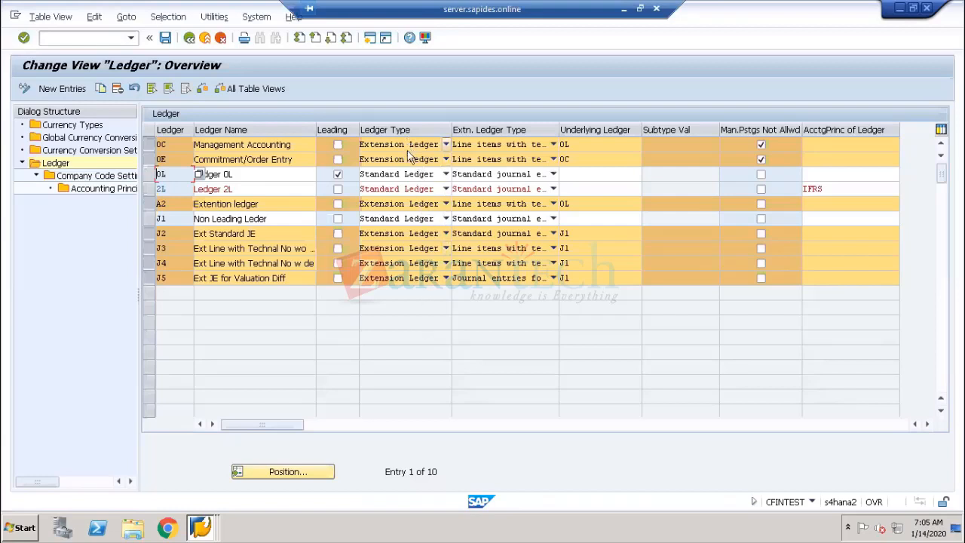
click(169, 144)
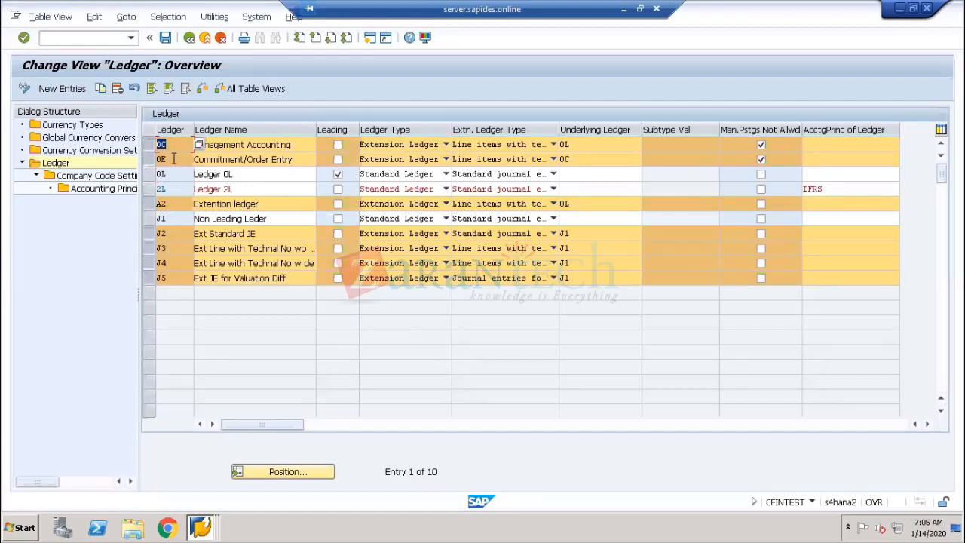
click(169, 159)
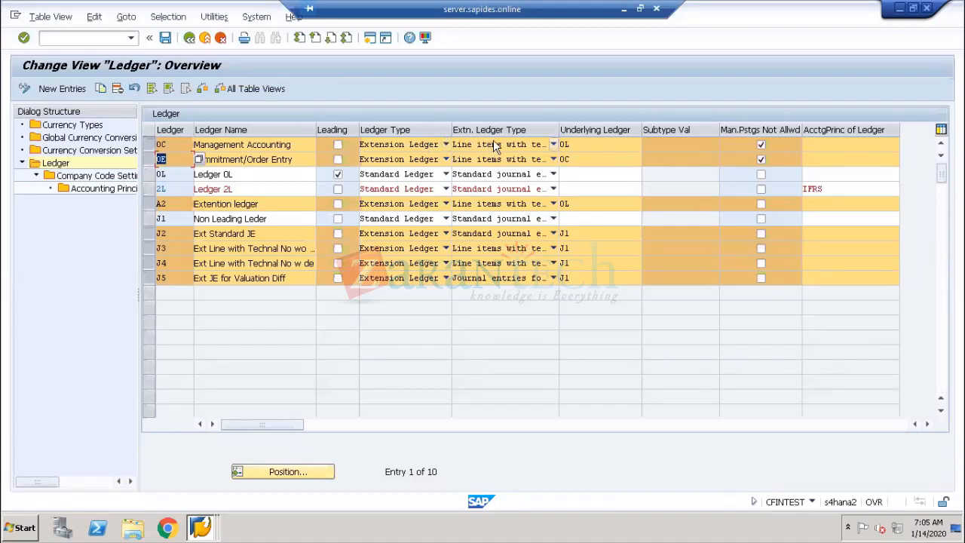
- View the extension ledger type options for ledger 0C, close the list unchanged, and check the session's system and client information
click(553, 145)
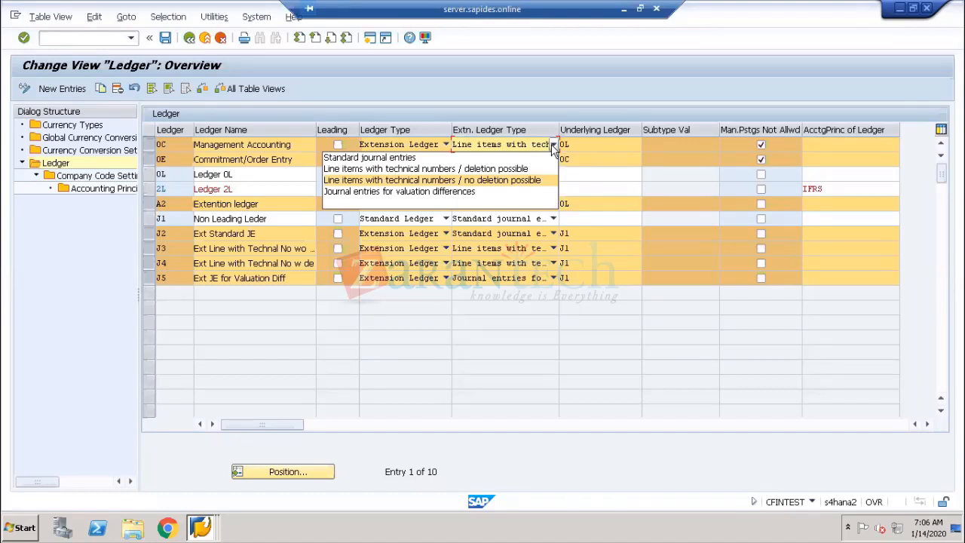
click(625, 353)
click(812, 501)
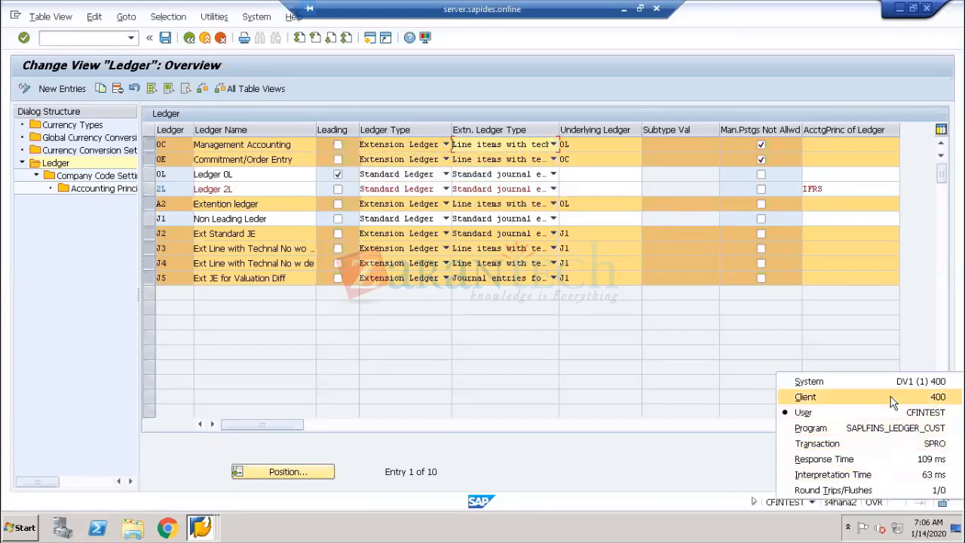
click(571, 408)
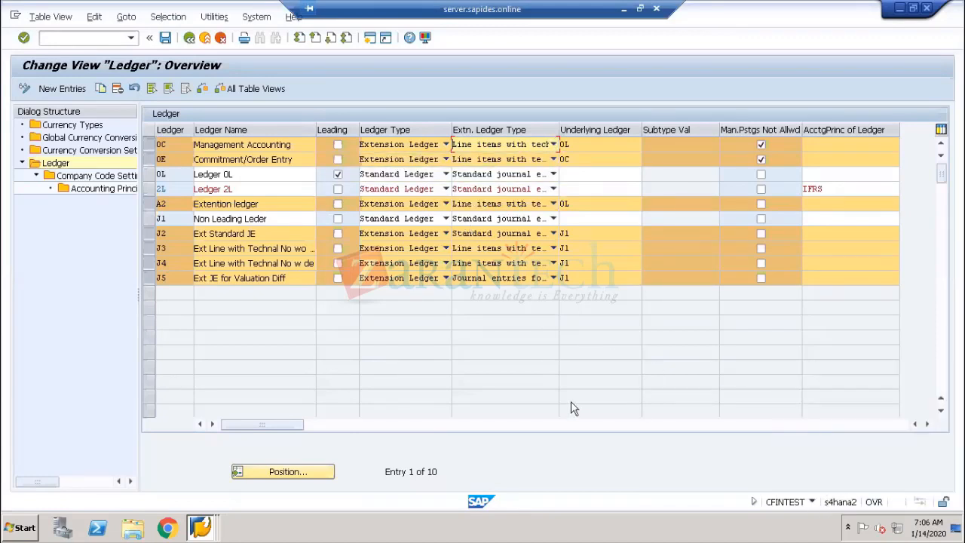
- Minimize the current remote session, open Remote Desktop Connection on the local computer and start a connection to server.sapides.online:12299
click(623, 10)
click(188, 527)
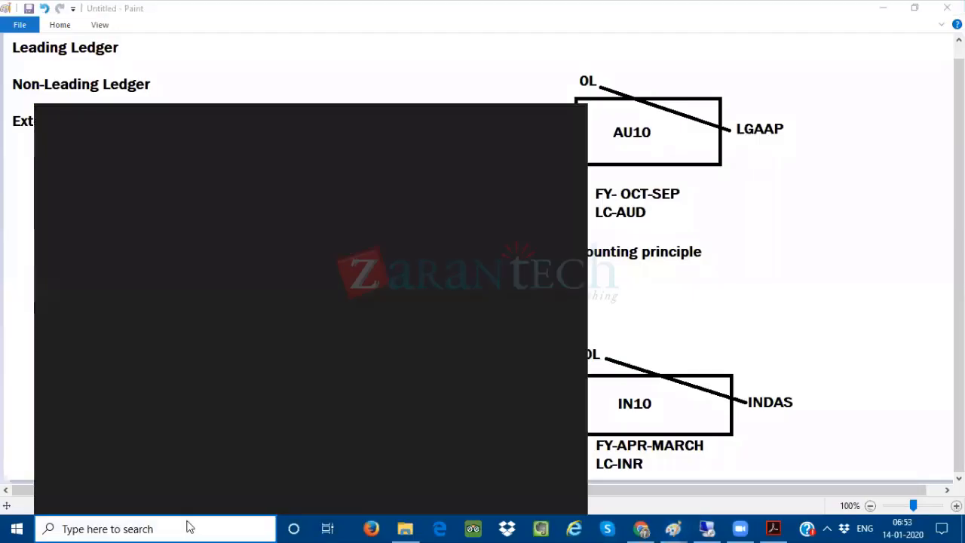
text(MT)
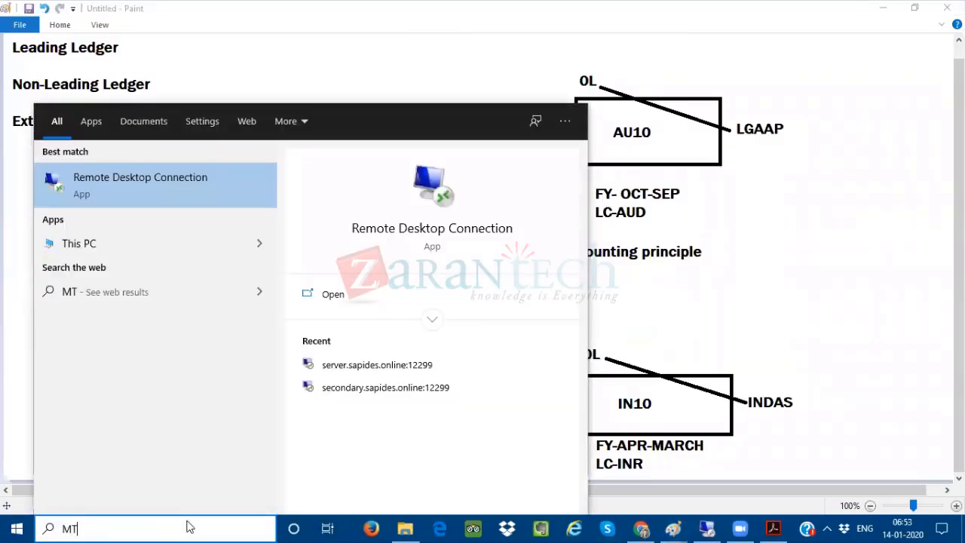
key(Return)
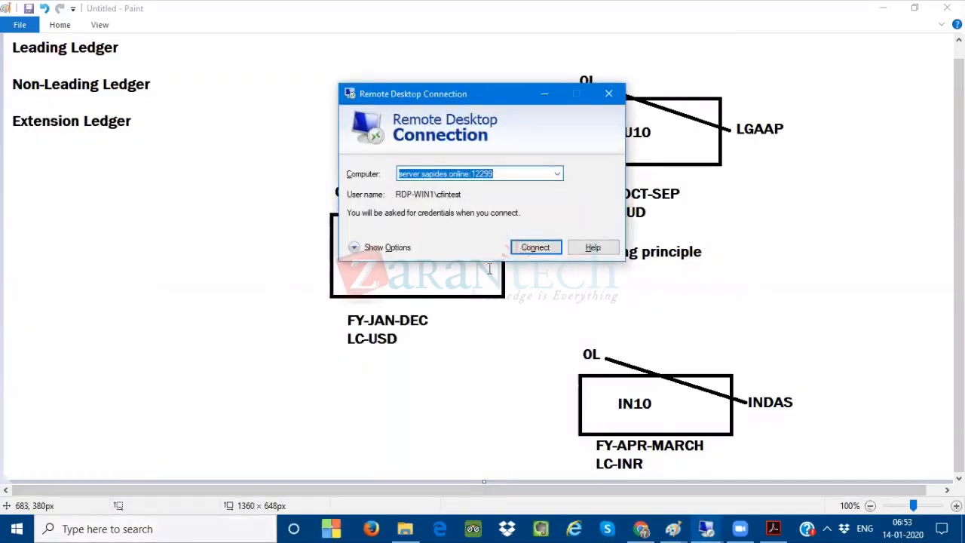
click(527, 249)
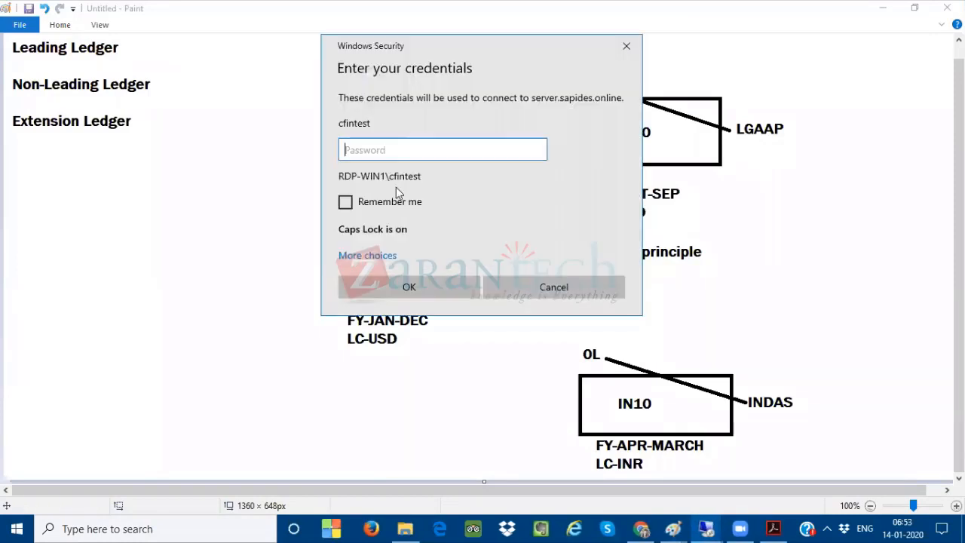
- Sign in to the remote server with a different account, user name "Ztrainer" and the account password, and accept the certificate warning
click(381, 255)
click(405, 302)
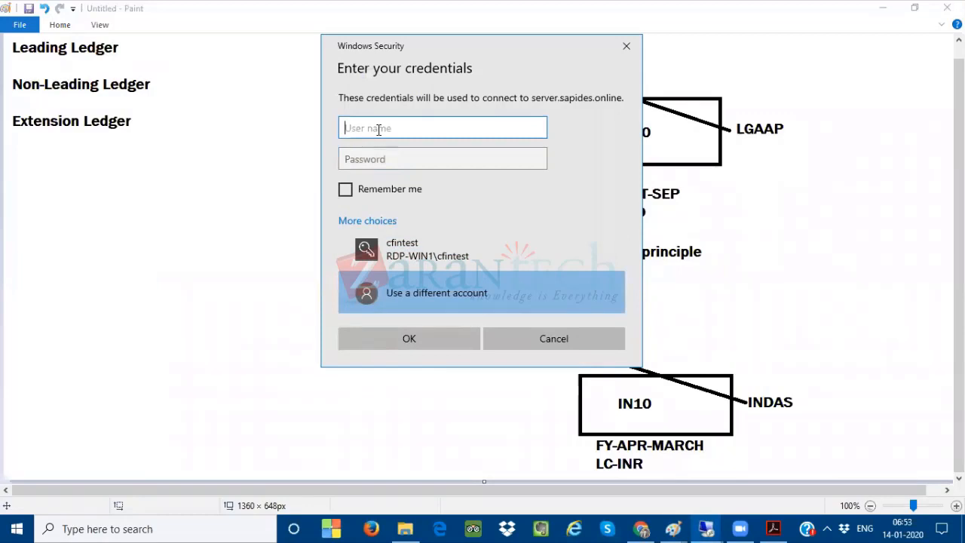
text(Ztrainer)
key(Tab)
key(Caps_Lock)
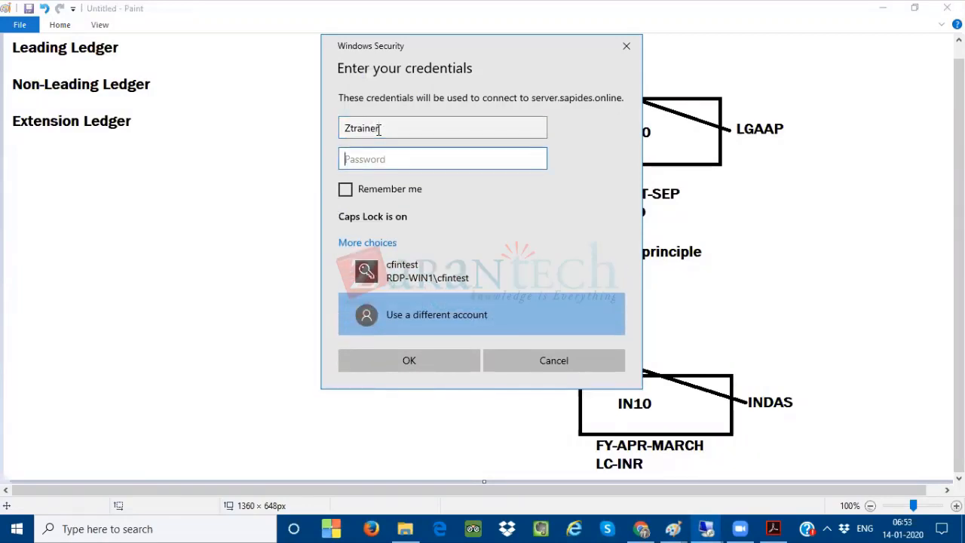
text(••••••)
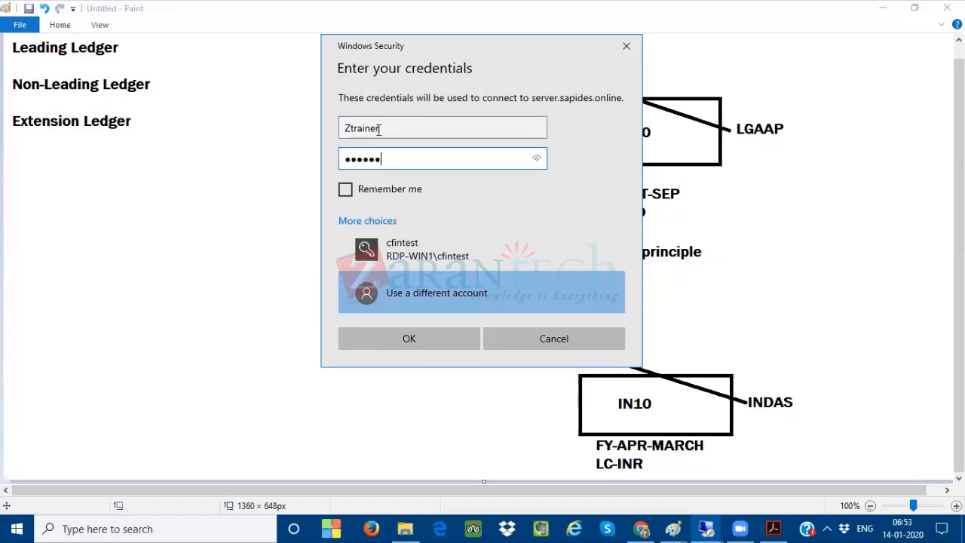
text(••)
key(Return)
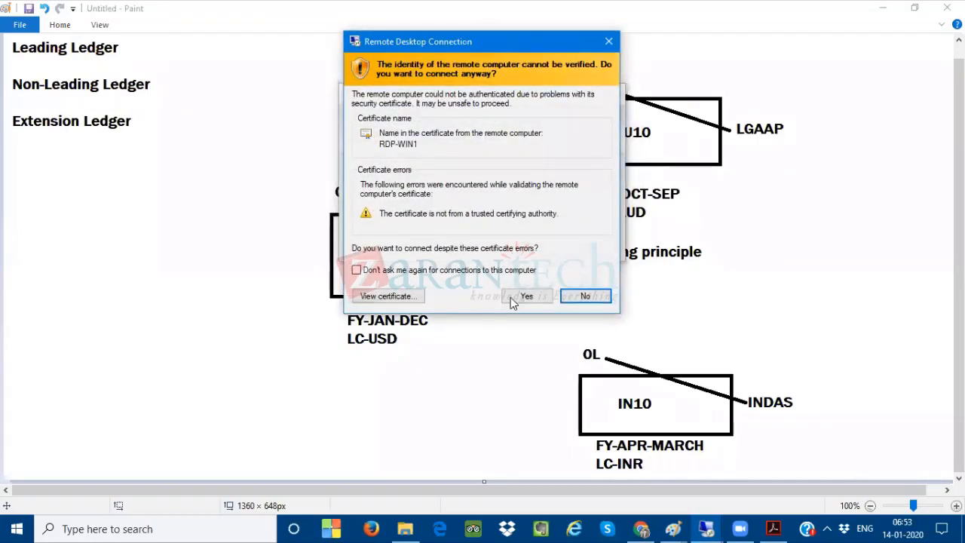
click(513, 296)
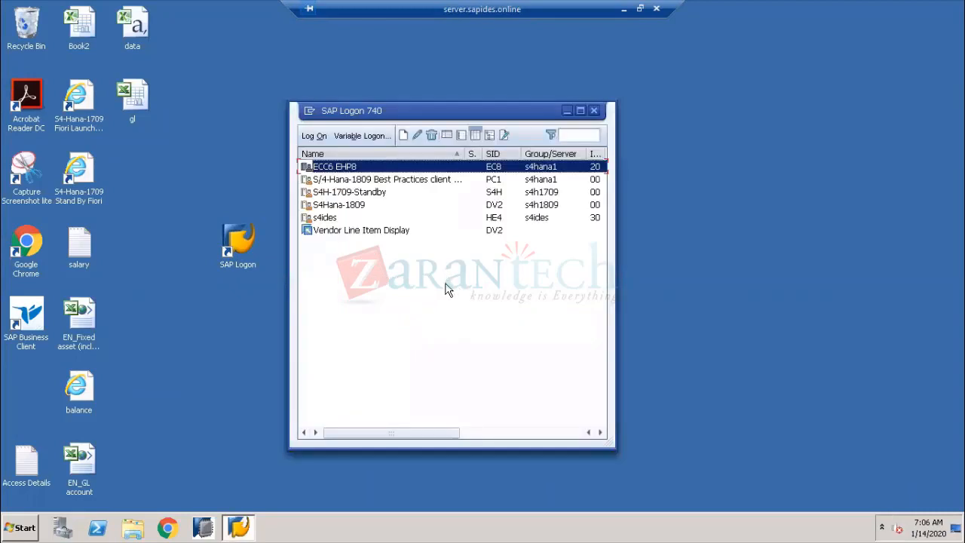
- Open the logon screen of the S4Hana-1809 system
click(347, 193)
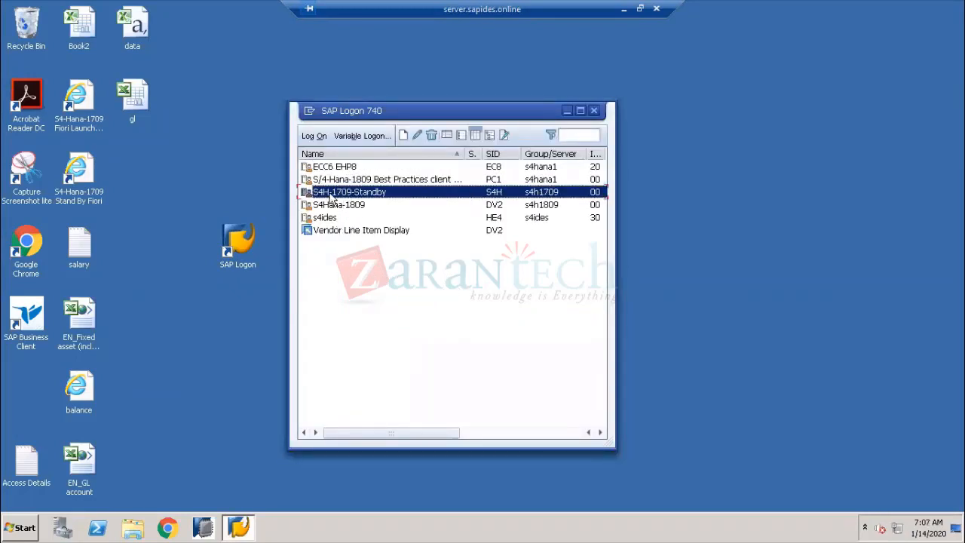
click(360, 206)
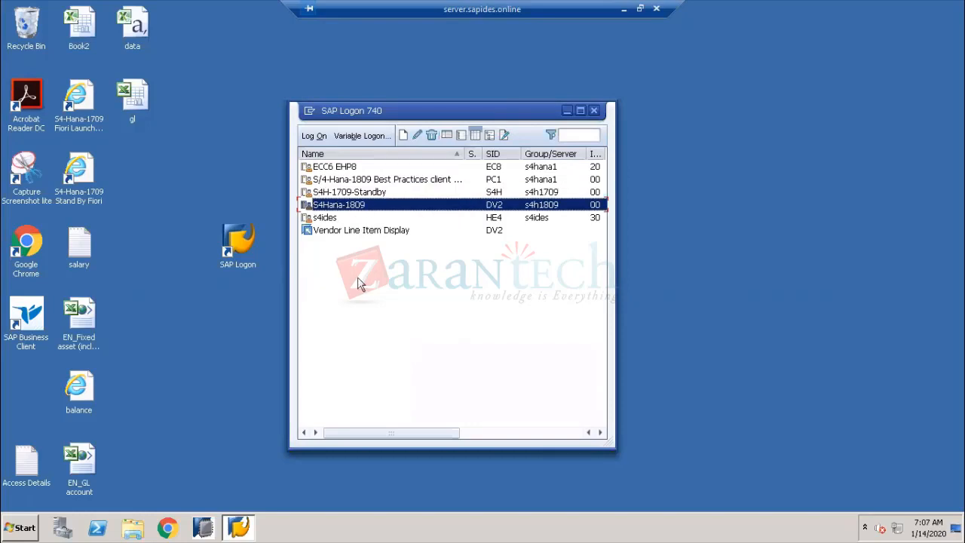
double_click(343, 207)
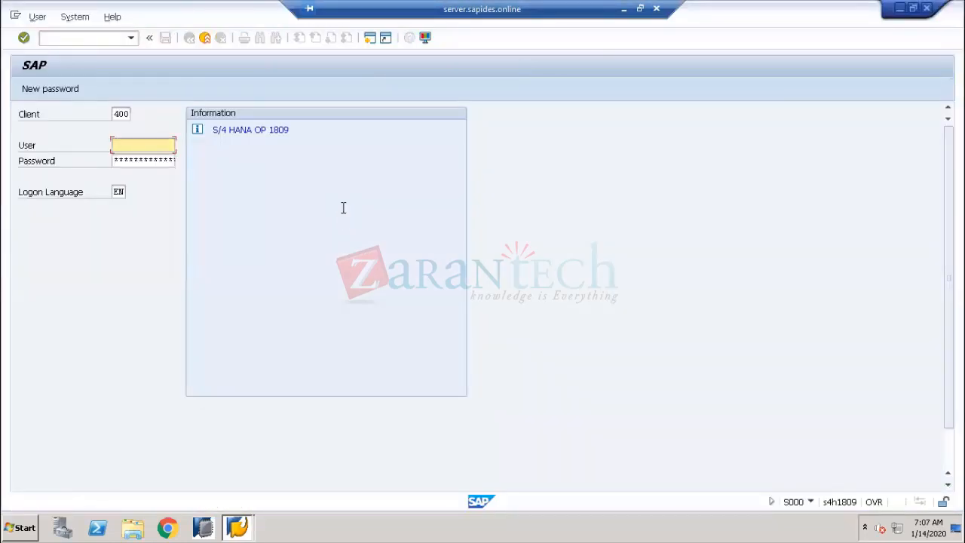
- Log on to client 400 as ZTRAINER with the account password, retrying the password and acknowledging the logon information message
click(157, 145)
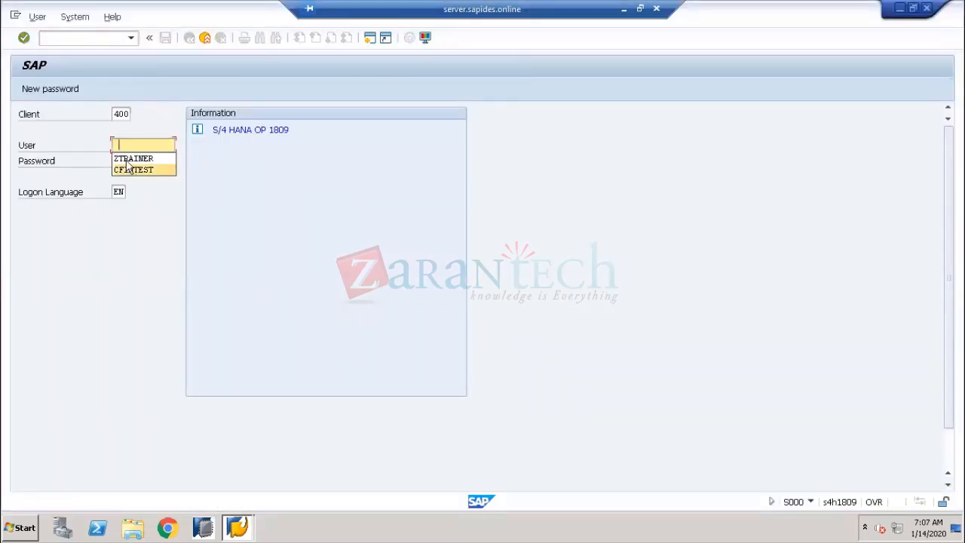
click(128, 158)
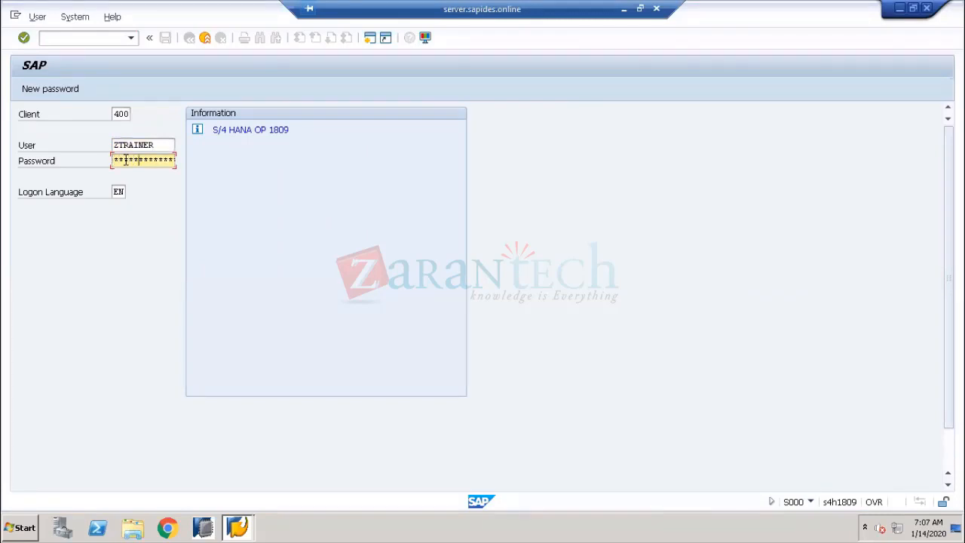
key(Return)
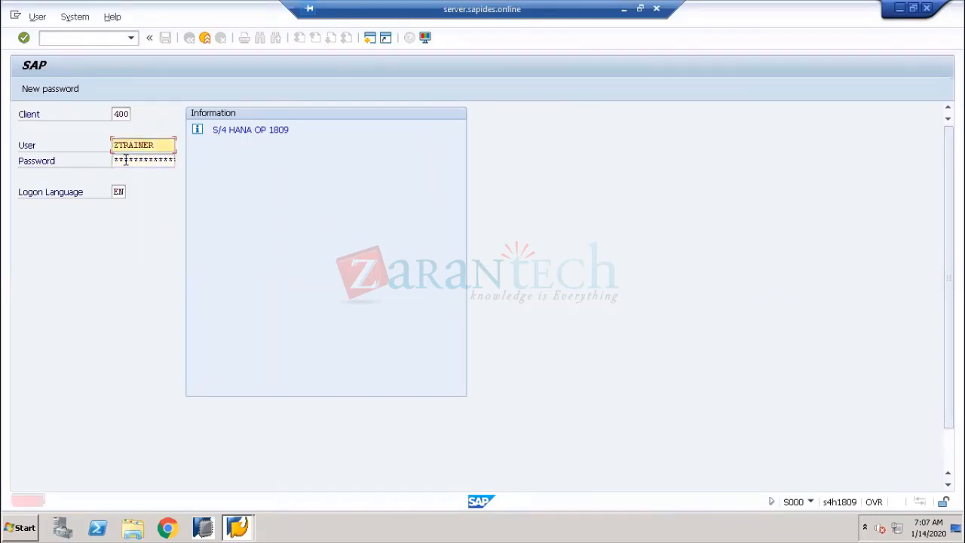
click(126, 160)
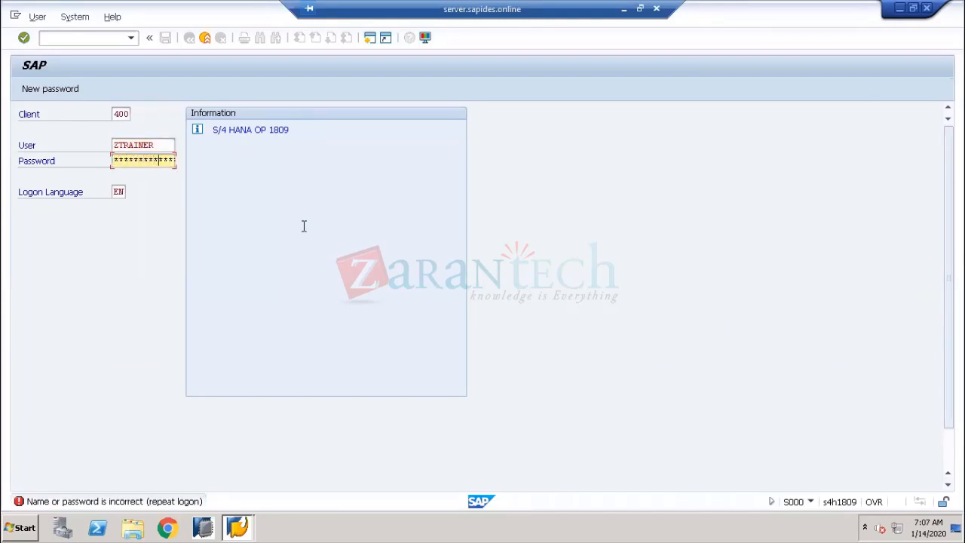
key(Return)
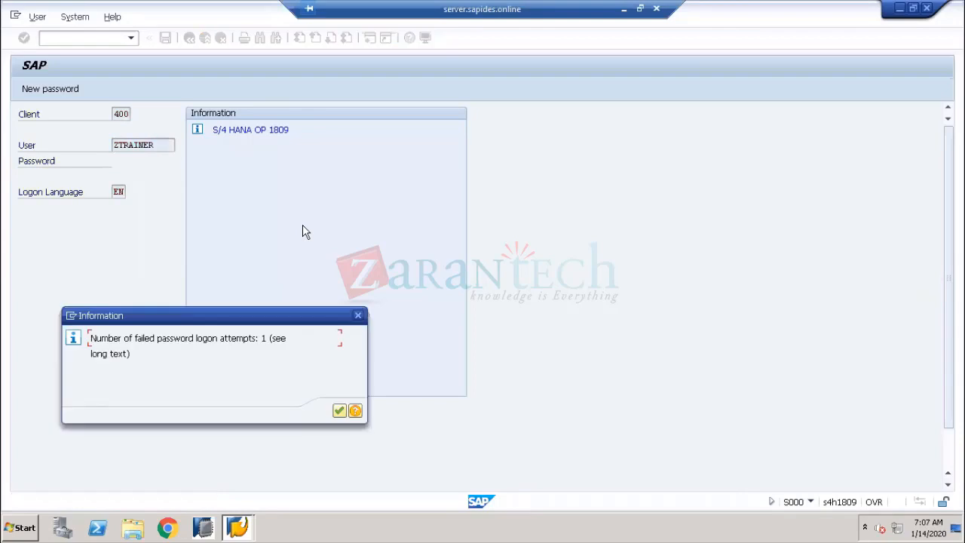
click(339, 410)
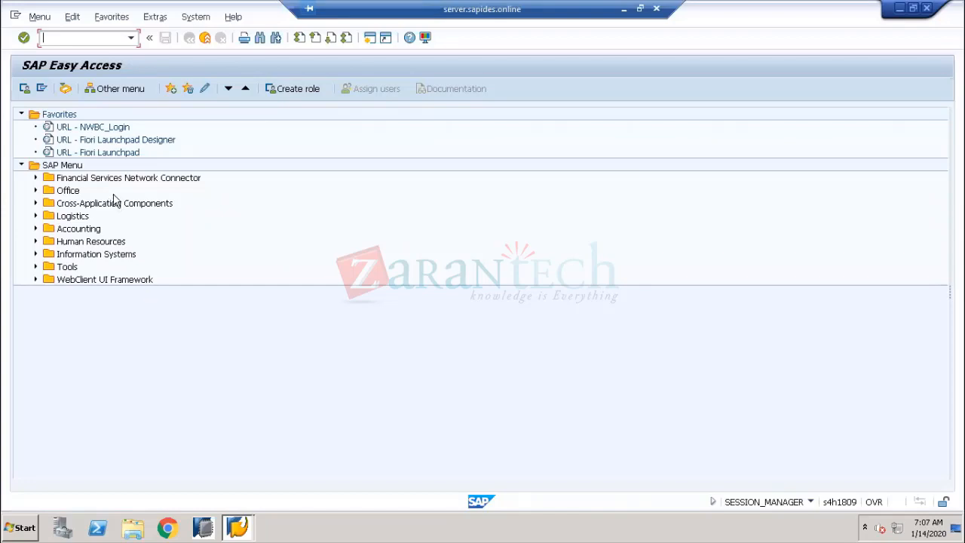
- Run SPRO, display the reference IMG and expand Financial Accounting, Financial Accounting Global Settings, Ledgers and Ledger
key(Return)
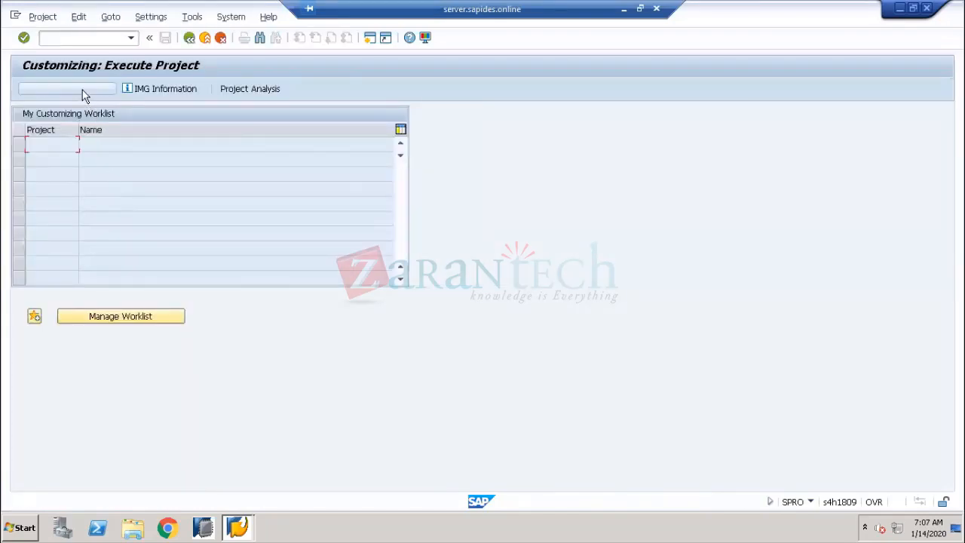
click(82, 90)
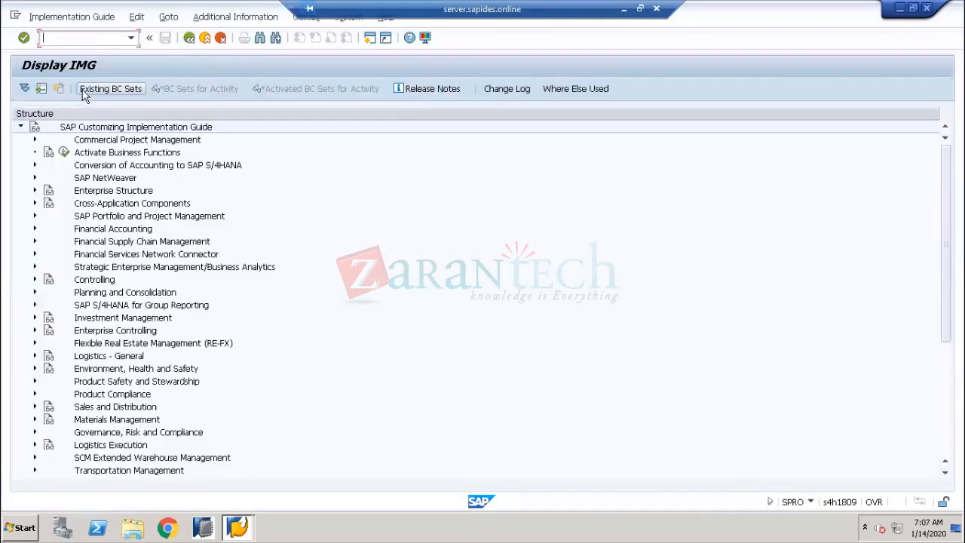
click(92, 229)
click(33, 229)
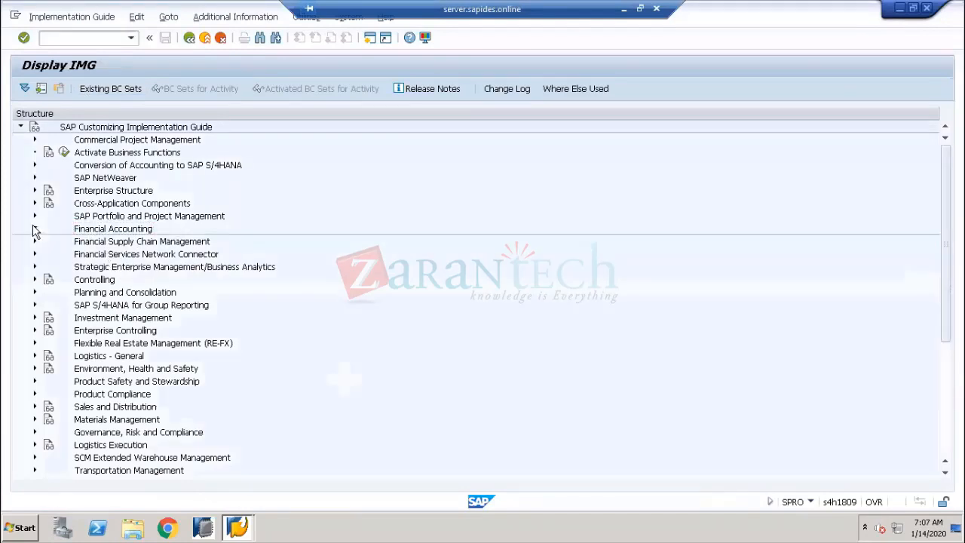
click(149, 242)
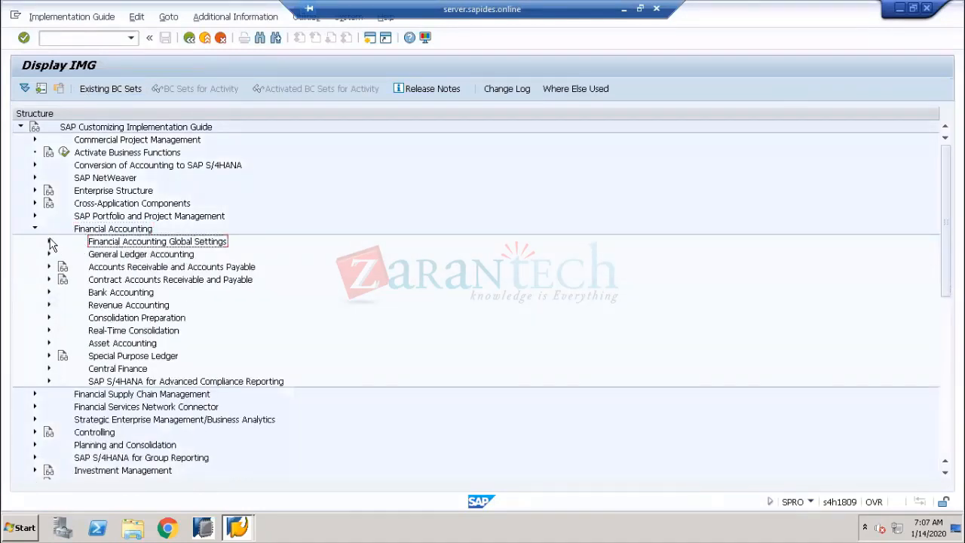
click(49, 241)
click(113, 268)
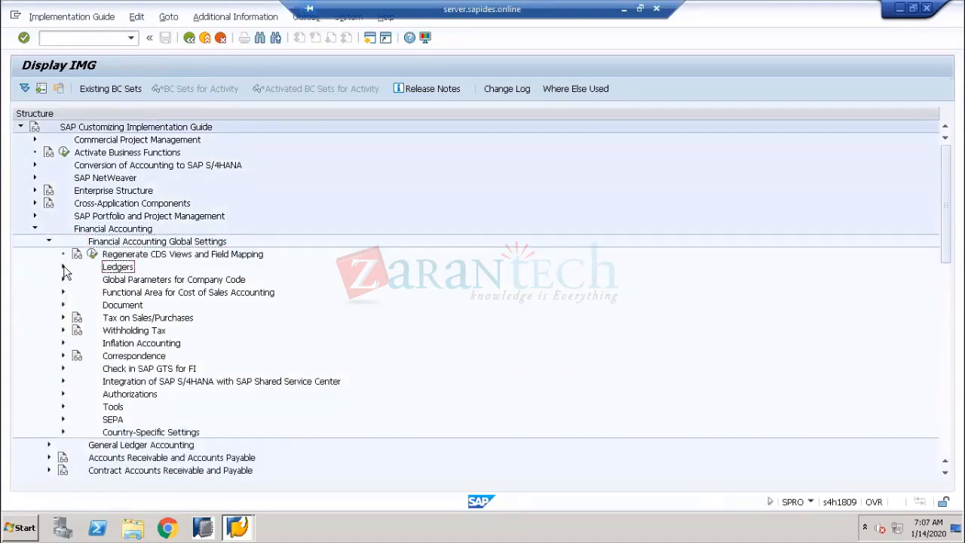
click(64, 267)
click(129, 293)
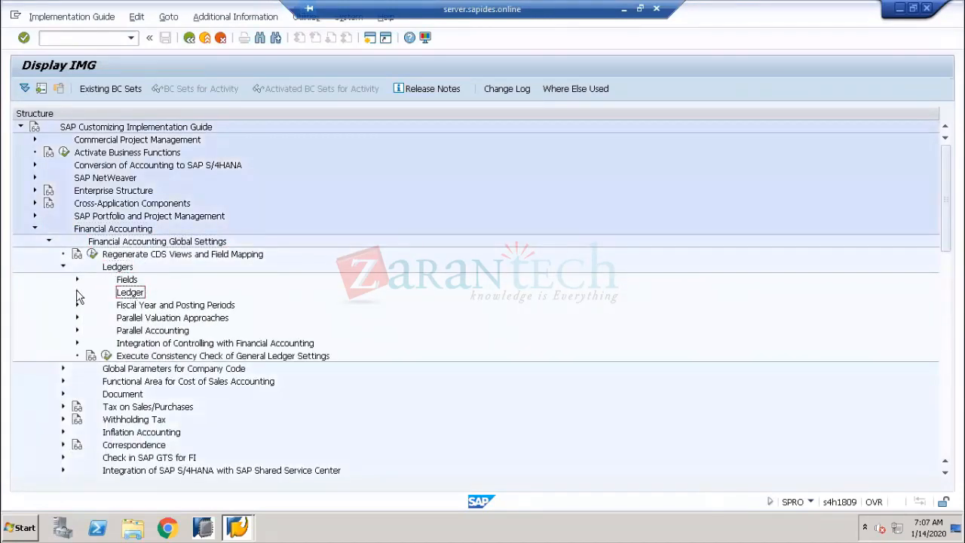
click(77, 292)
click(178, 308)
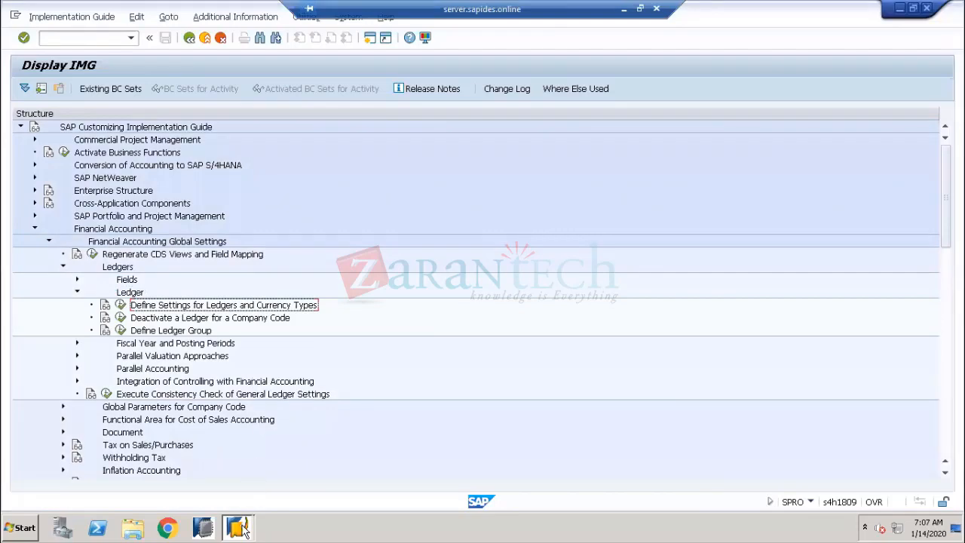
- Check the ledger overview in the other remote session and return to the 1809 system's IMG
click(621, 9)
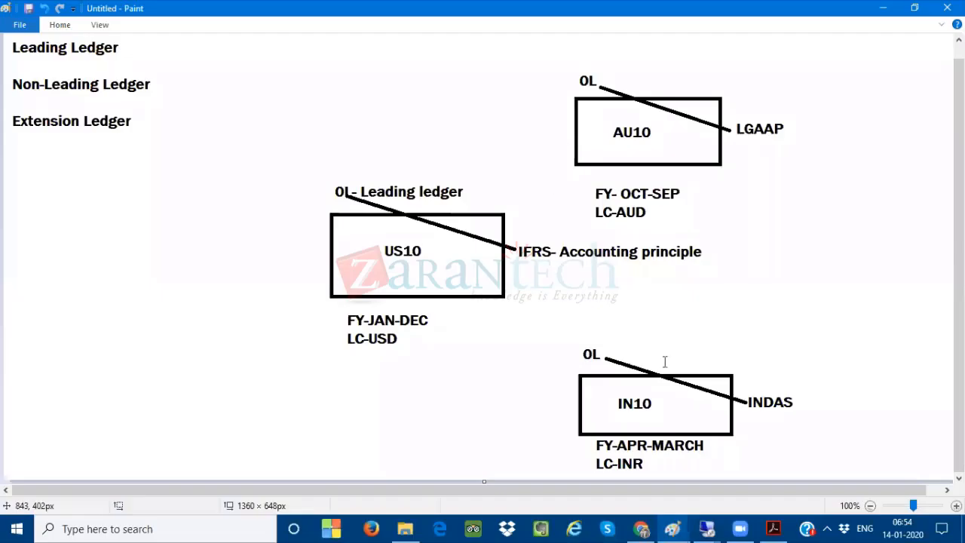
mouse_move(705, 528)
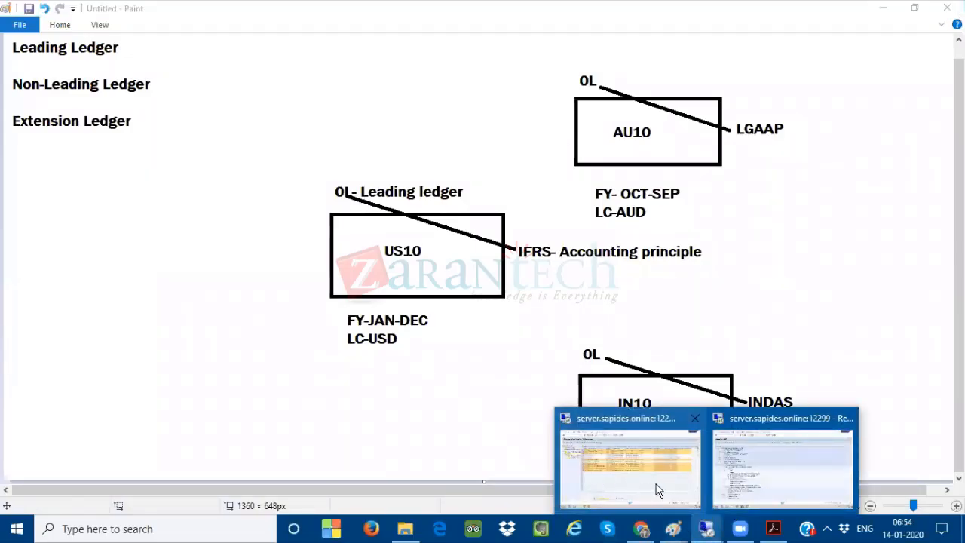
click(657, 489)
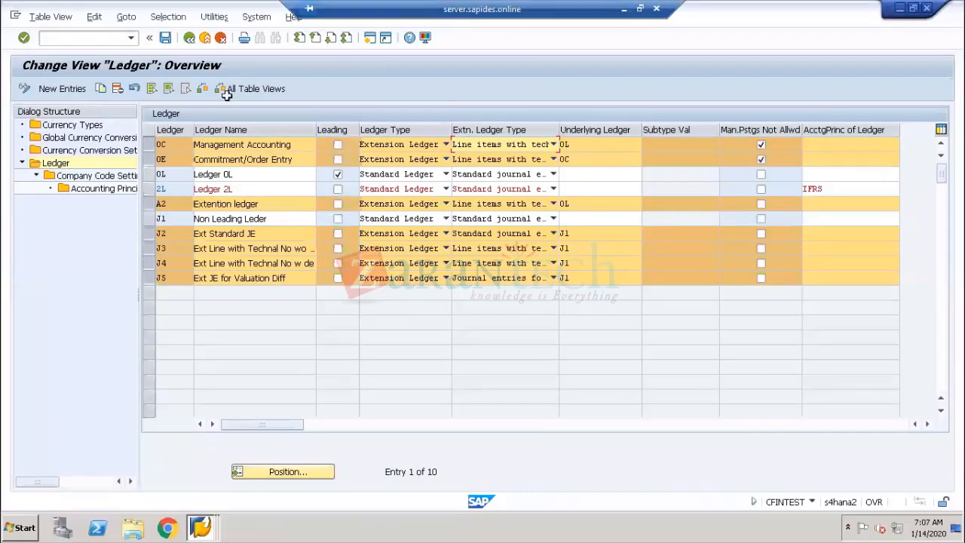
click(623, 9)
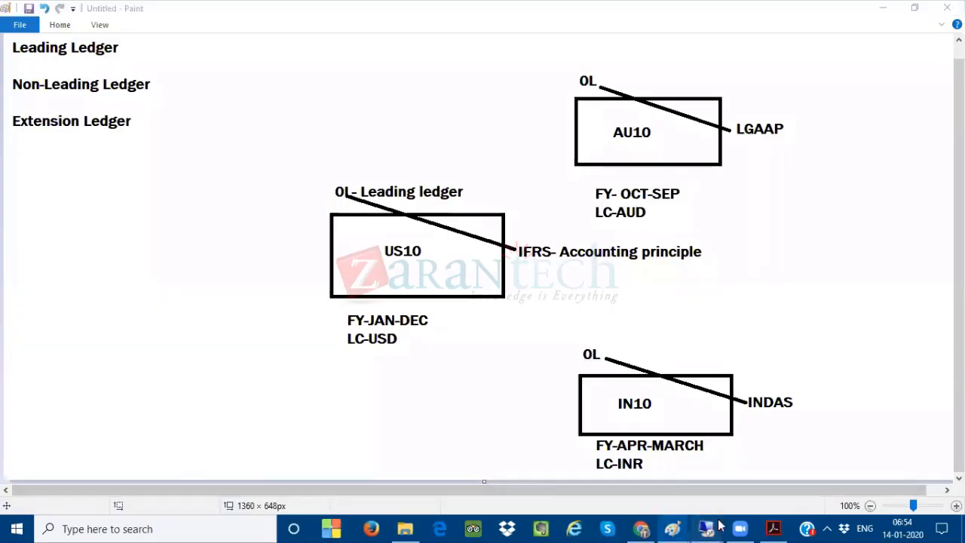
mouse_move(712, 526)
click(782, 498)
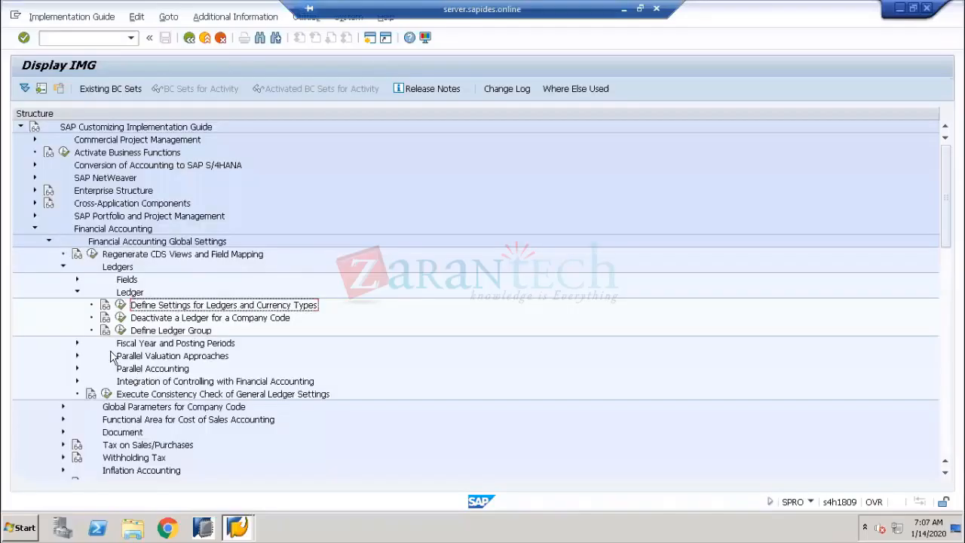
- Open Define Settings for Ledgers and Currency Types, dismiss the consistency check messages and select the 0L ledger row
click(120, 305)
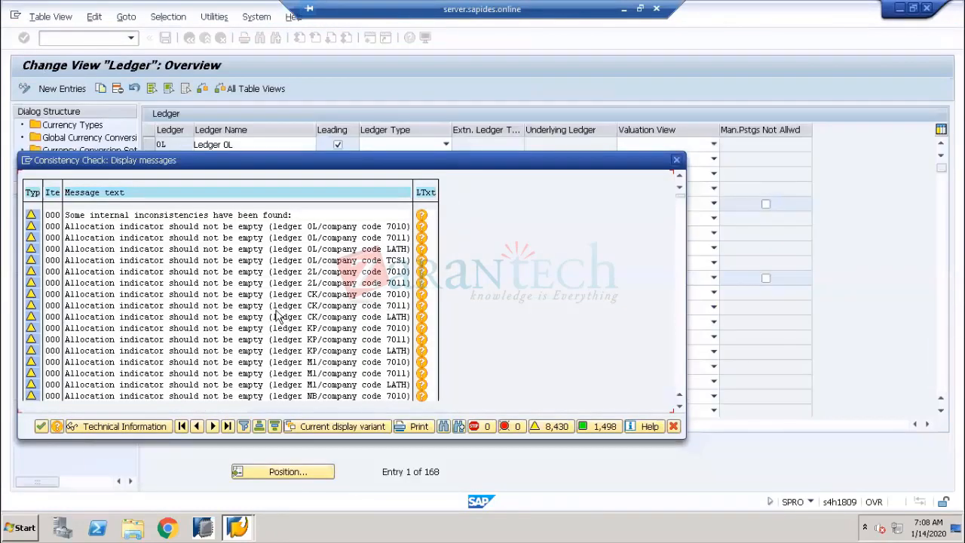
click(41, 426)
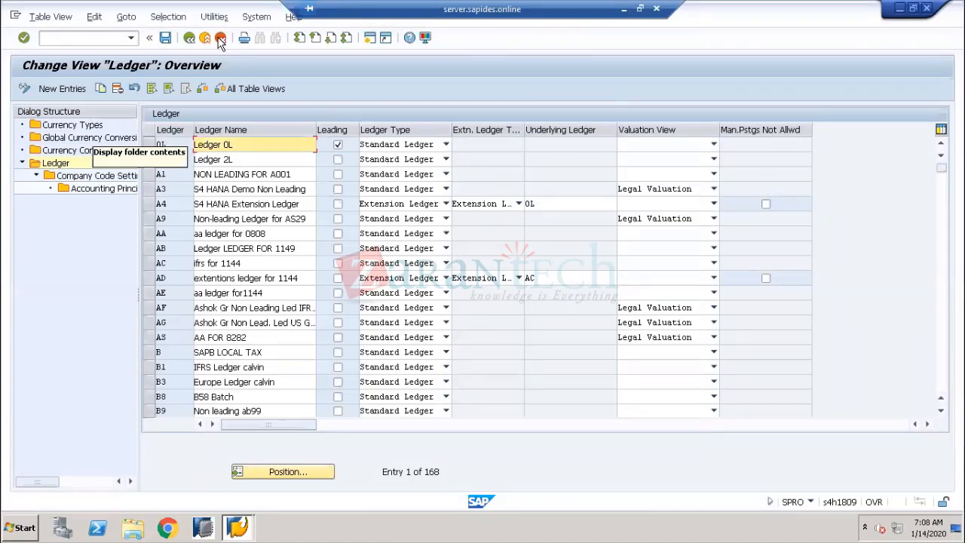
click(150, 145)
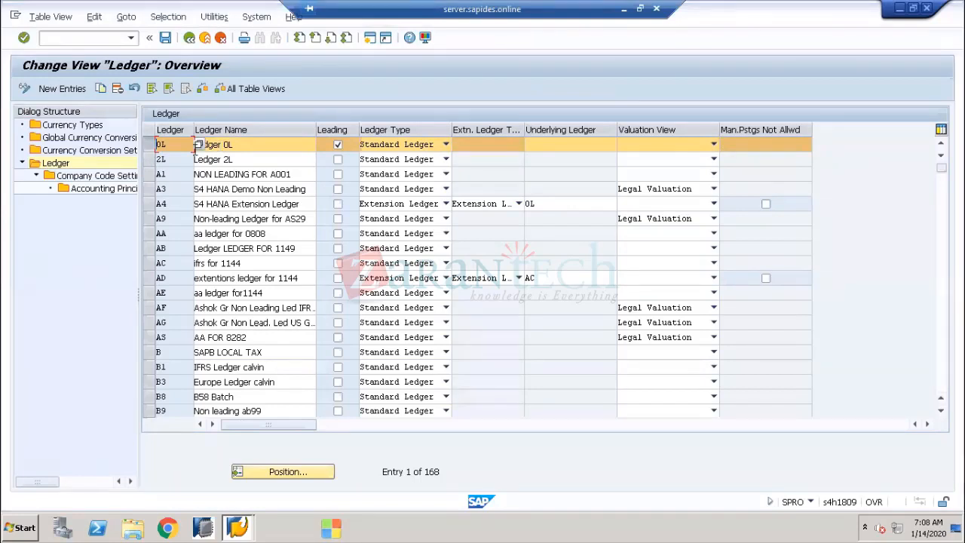
drag(195, 148, 155, 149)
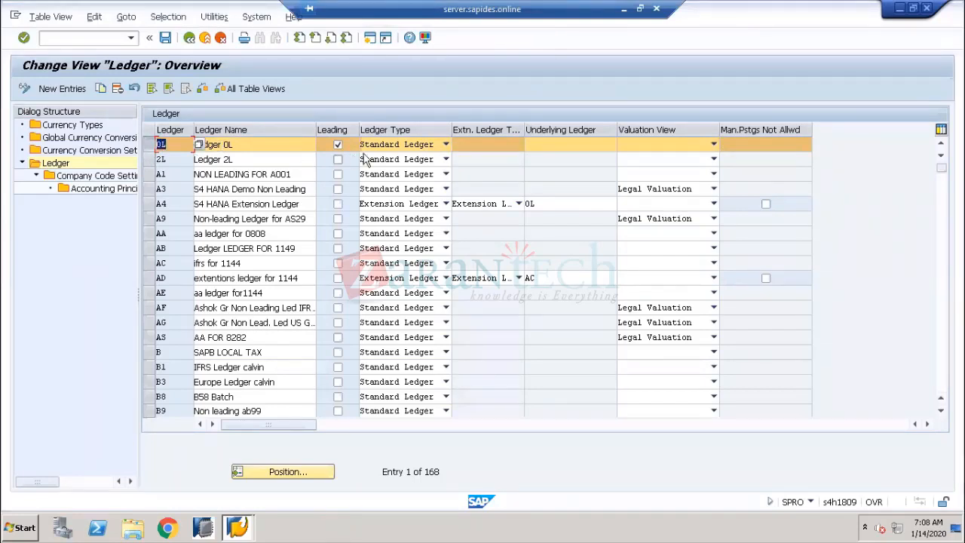
- View the ledger type options for ledger 0L, keep Standard Ledger and deselect the row
click(401, 145)
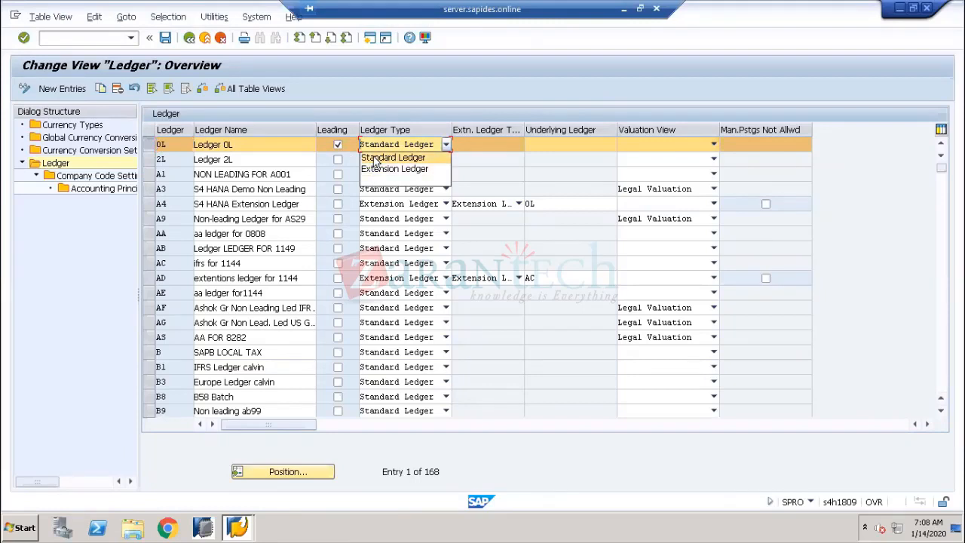
click(392, 158)
click(154, 150)
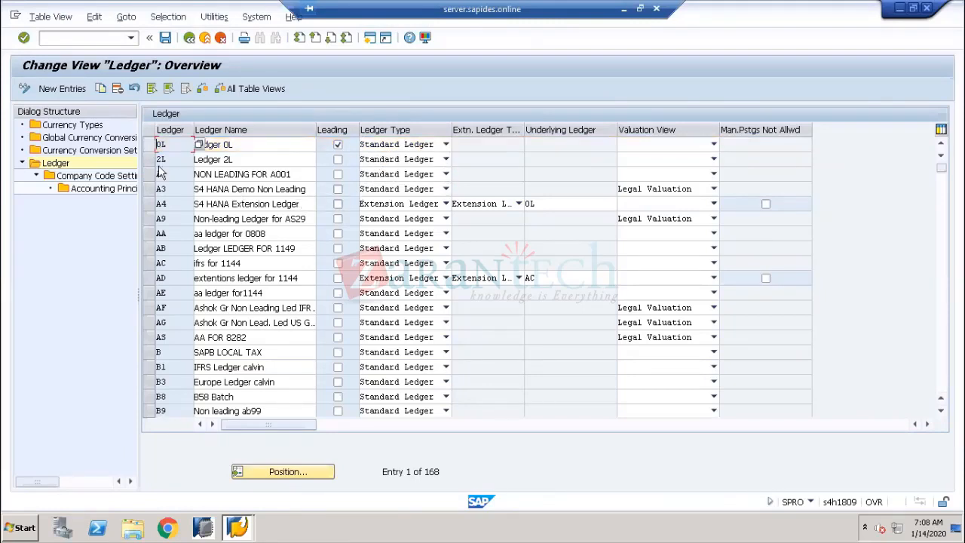
- Select the row of ledger A4, view its extension ledger type options and minimize the remote session
click(150, 205)
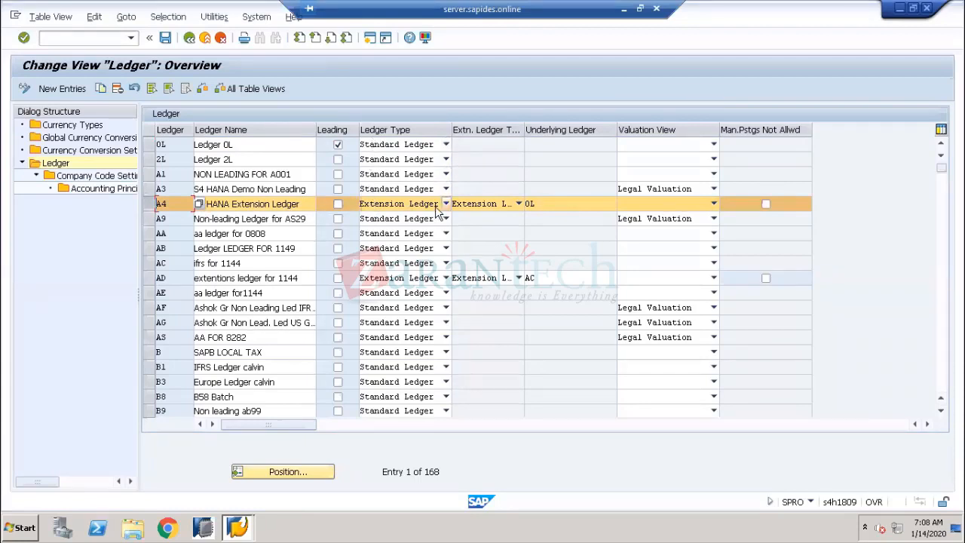
click(517, 204)
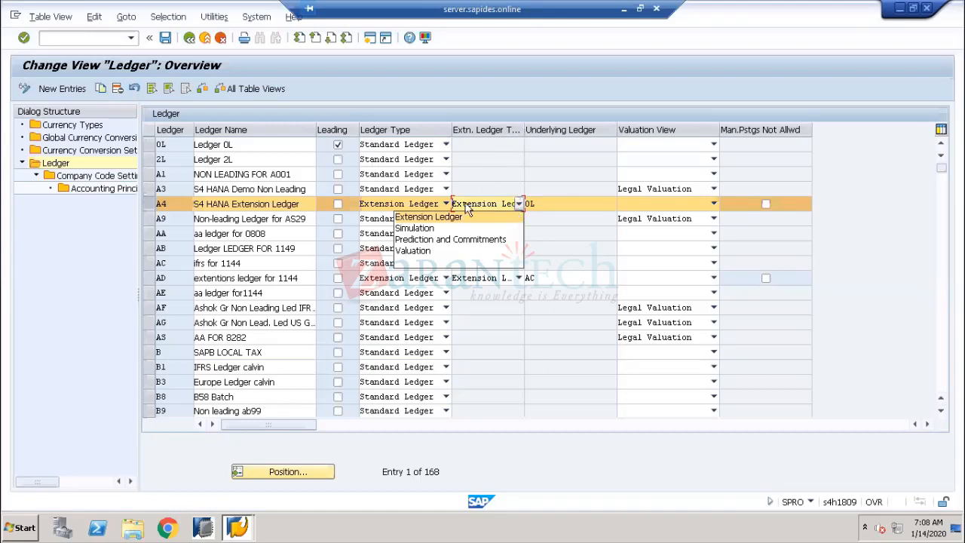
click(624, 9)
- Switch to the first remote session, view the extension ledger type options for ledger A2 and minimize that session
mouse_move(723, 527)
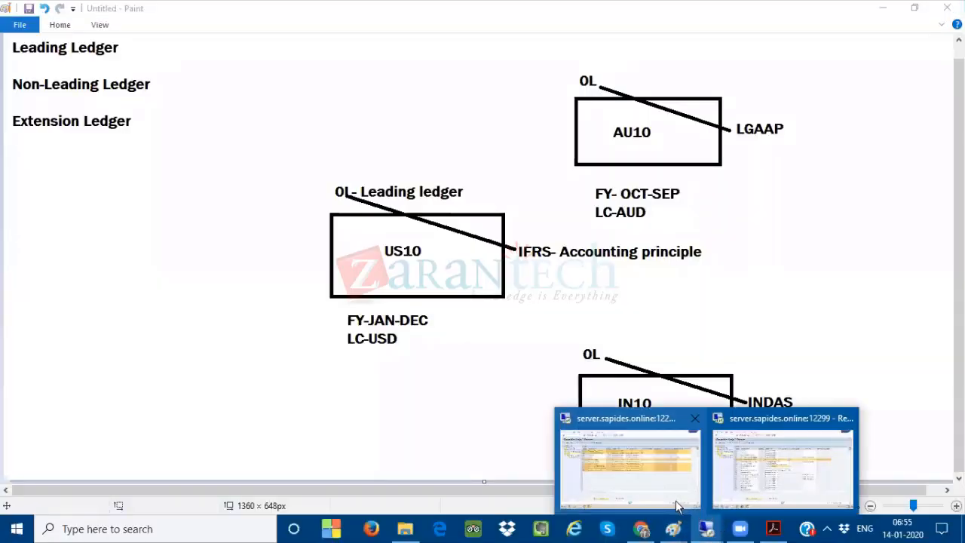
click(675, 501)
click(554, 203)
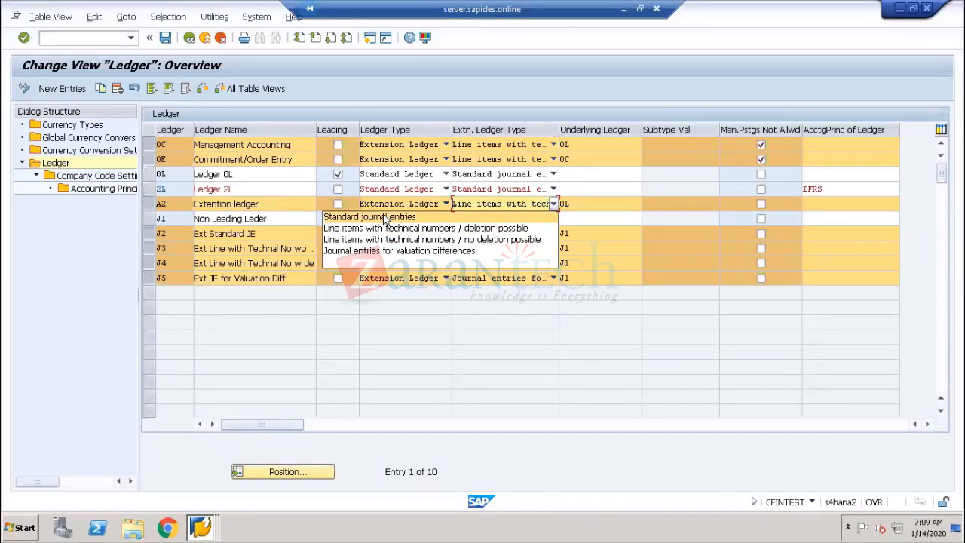
click(623, 8)
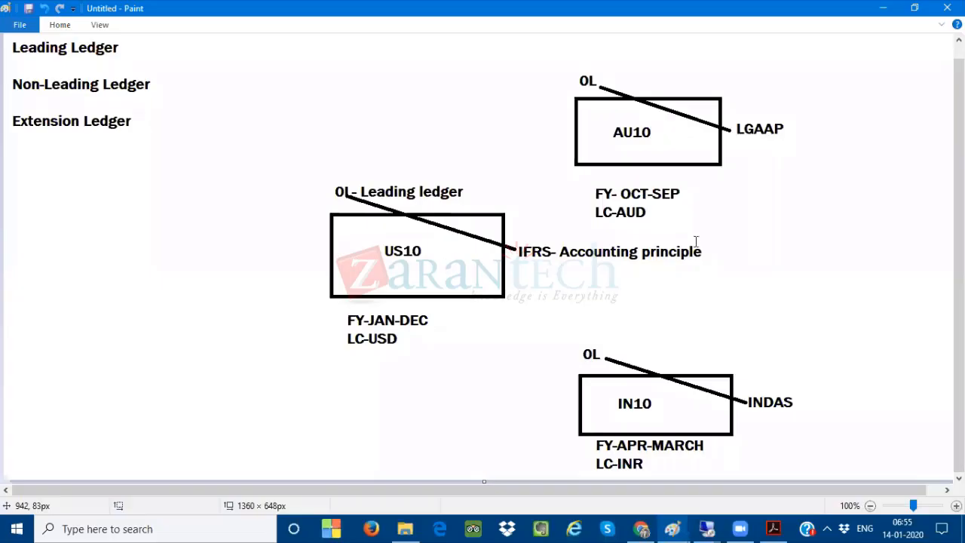
- Return to the 1809 session, view ledger A4's extension ledger type options for comparison and minimize the session
mouse_move(706, 529)
click(797, 479)
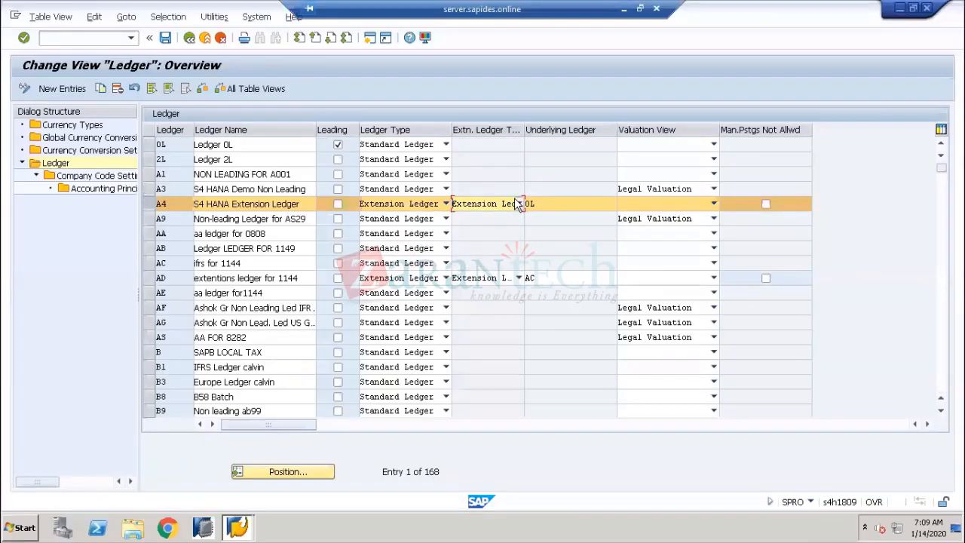
click(517, 204)
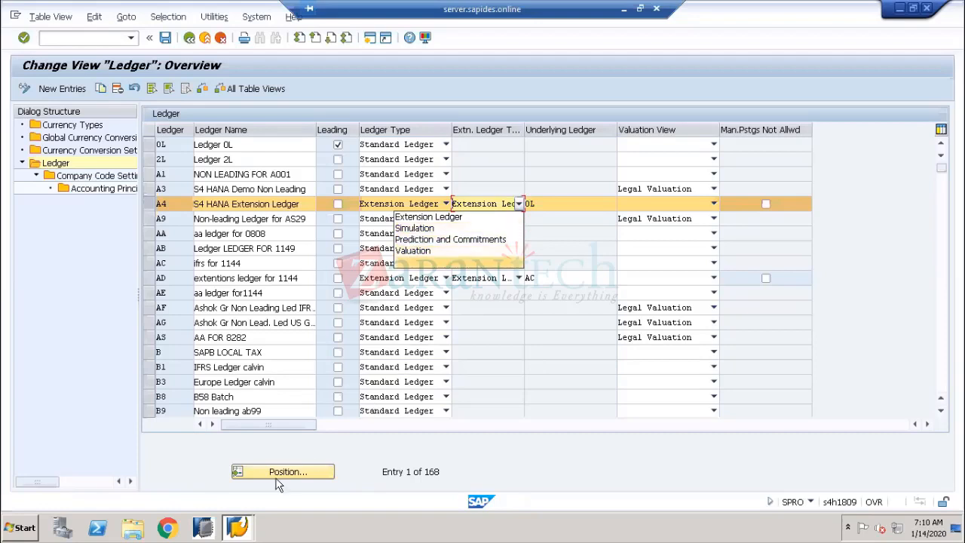
click(624, 8)
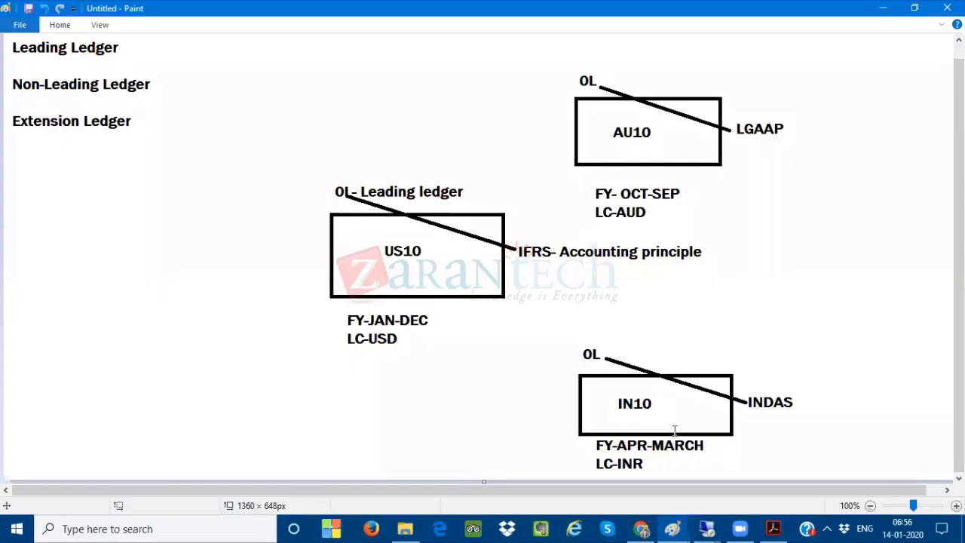
- Switch to the first remote session, review ledger A2's extension ledger type options again and minimize the session
mouse_move(707, 529)
click(639, 475)
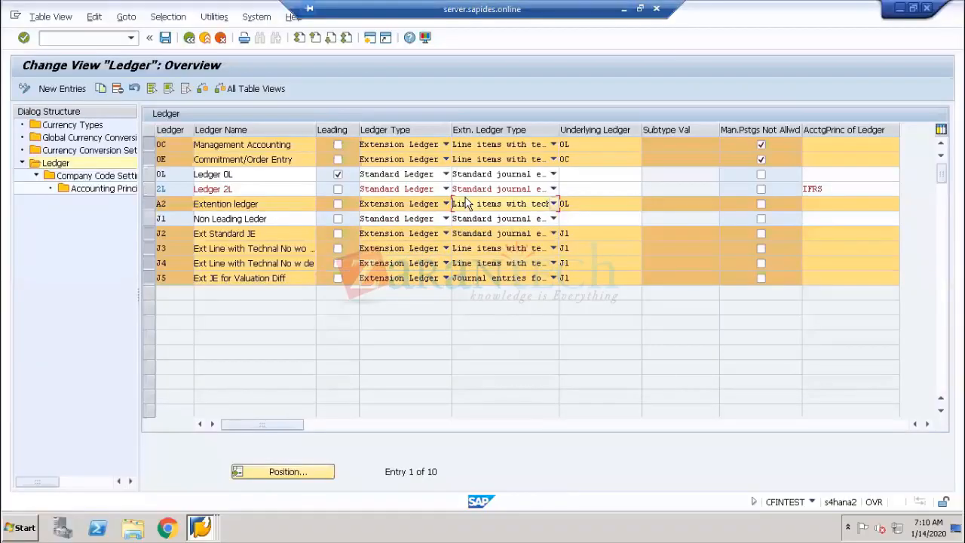
click(553, 204)
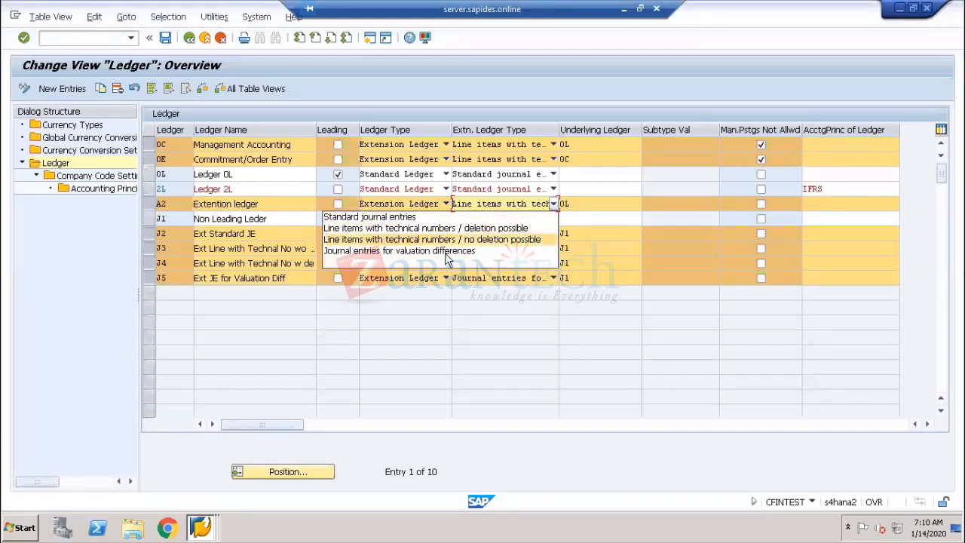
click(624, 9)
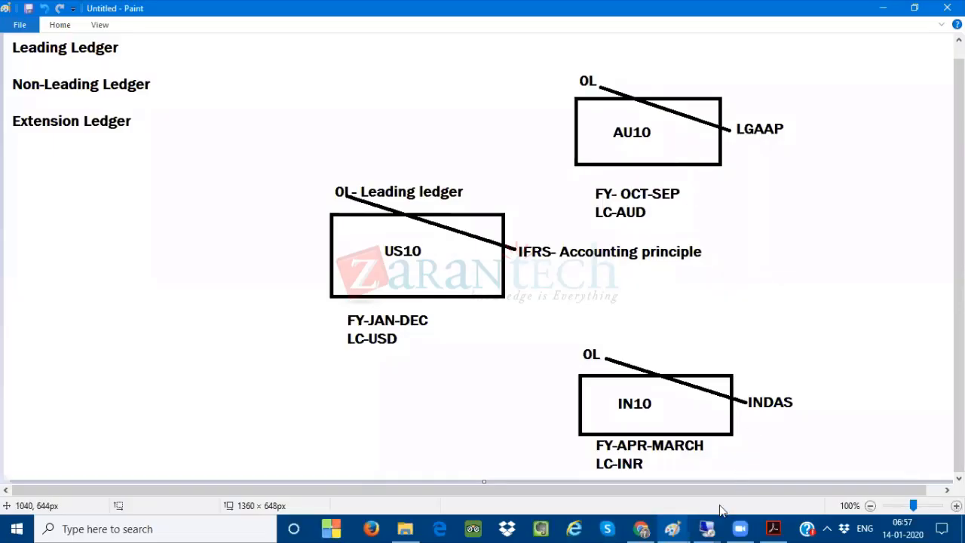
- Switch to the 1809 session, review ledger A4's extension ledger type options and minimize the session
mouse_move(708, 528)
click(777, 498)
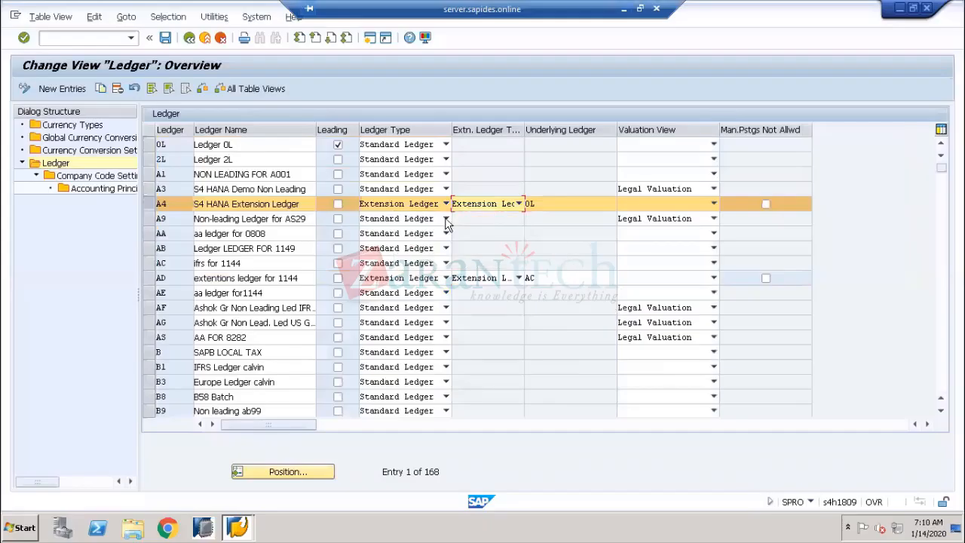
click(497, 205)
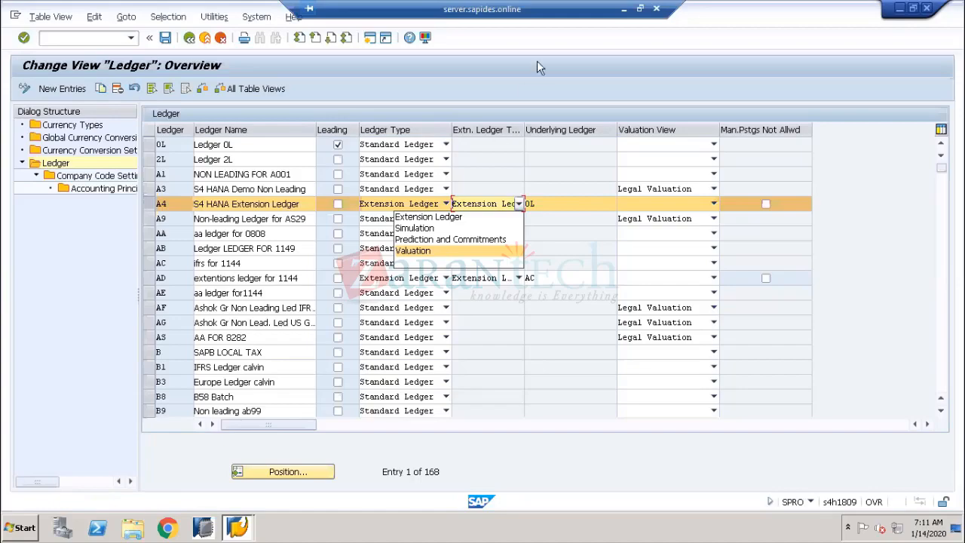
click(623, 8)
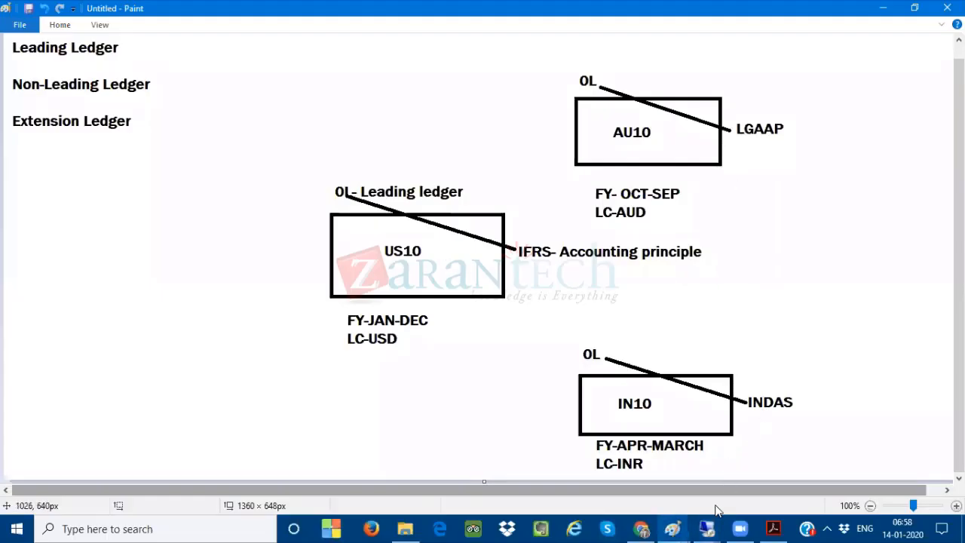
- Switch back to the first remote session and slightly widen the Ledger Type column in the ledger overview
click(707, 529)
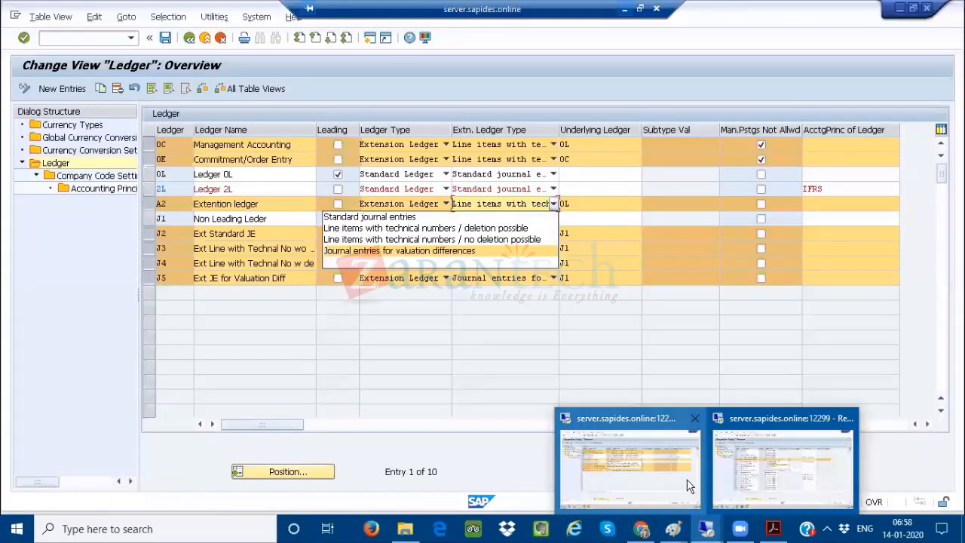
click(688, 486)
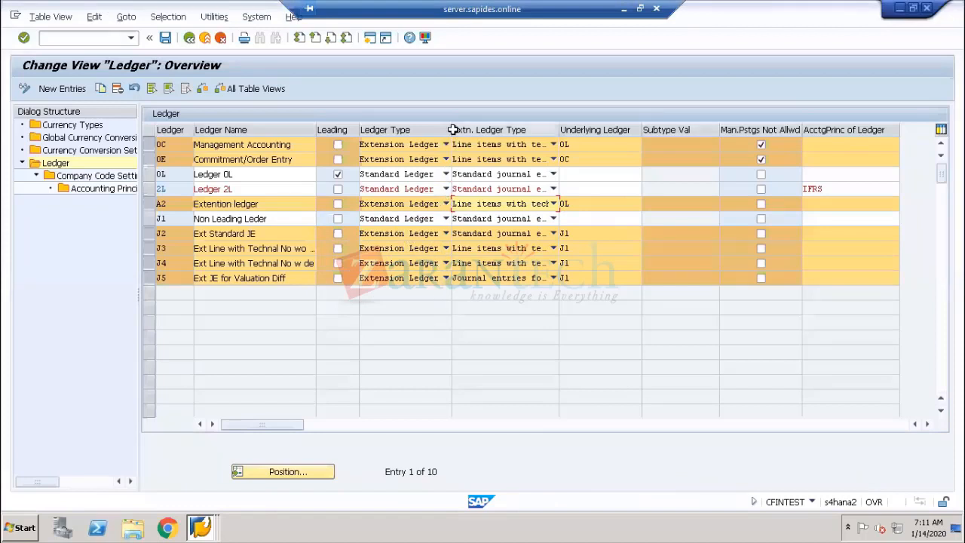
drag(451, 129, 463, 130)
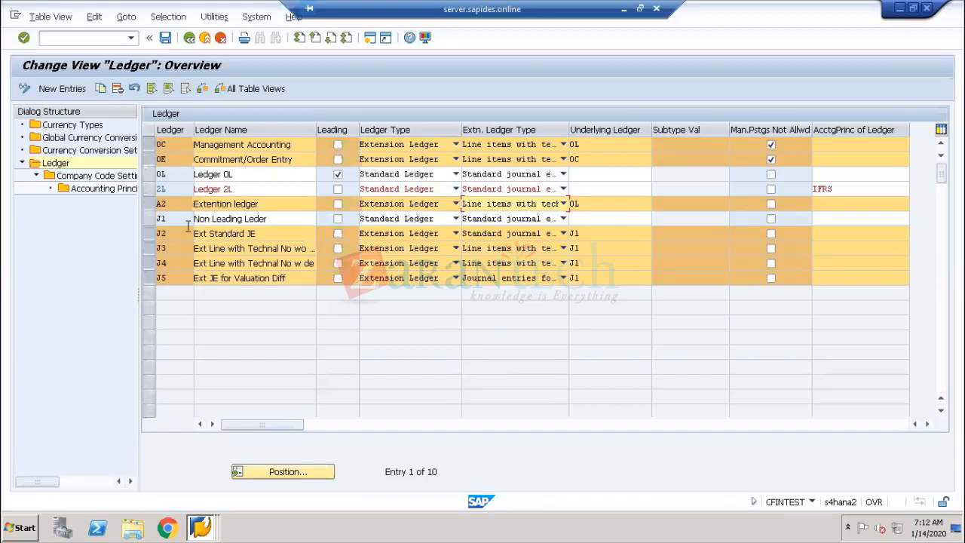
- Deselect the rows of ledgers A2, J2, J3, J4, J5, 0E and 0C in the ledger overview
click(148, 203)
click(147, 237)
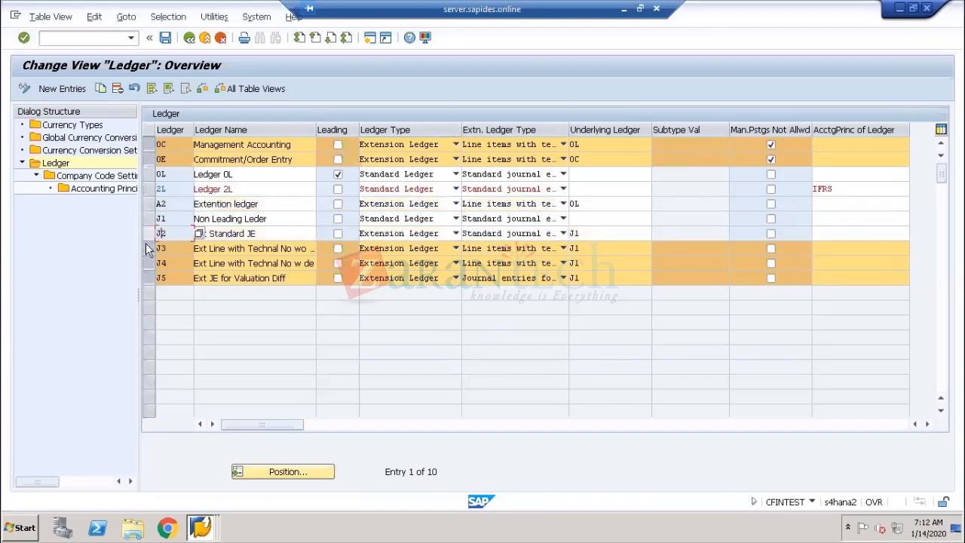
click(148, 248)
click(148, 263)
click(148, 278)
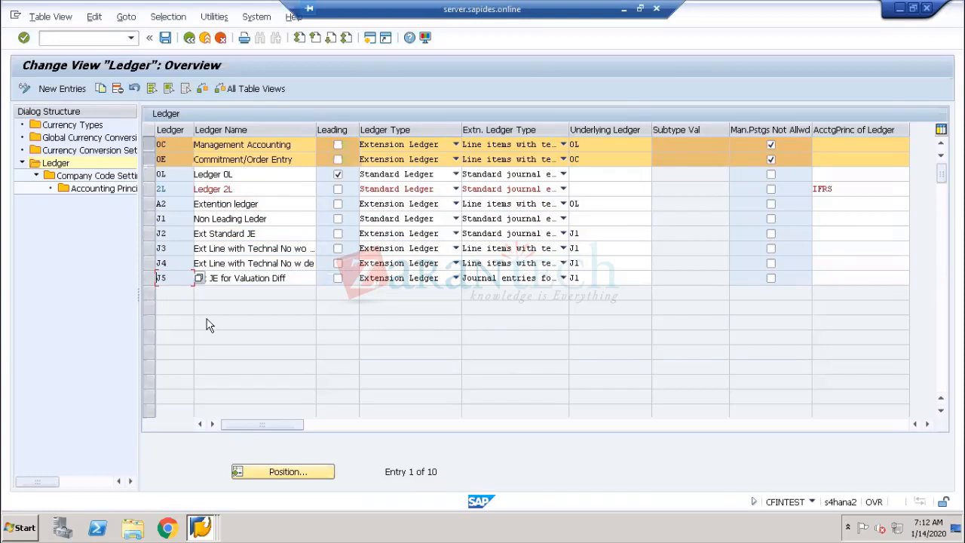
click(149, 159)
click(148, 144)
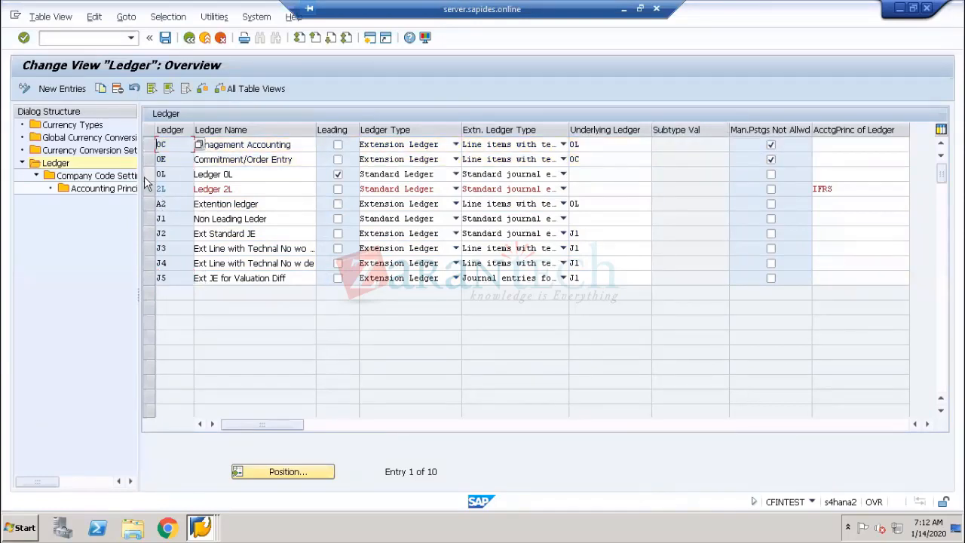
- Select the row of ledger 0L, view its ledger type options keeping Standard Ledger, and minimize the remote session
click(147, 175)
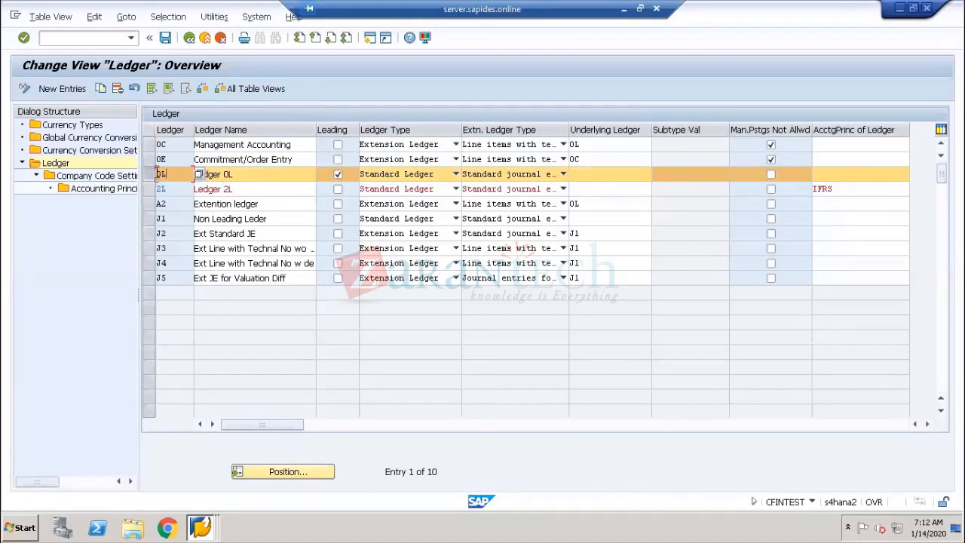
double_click(159, 174)
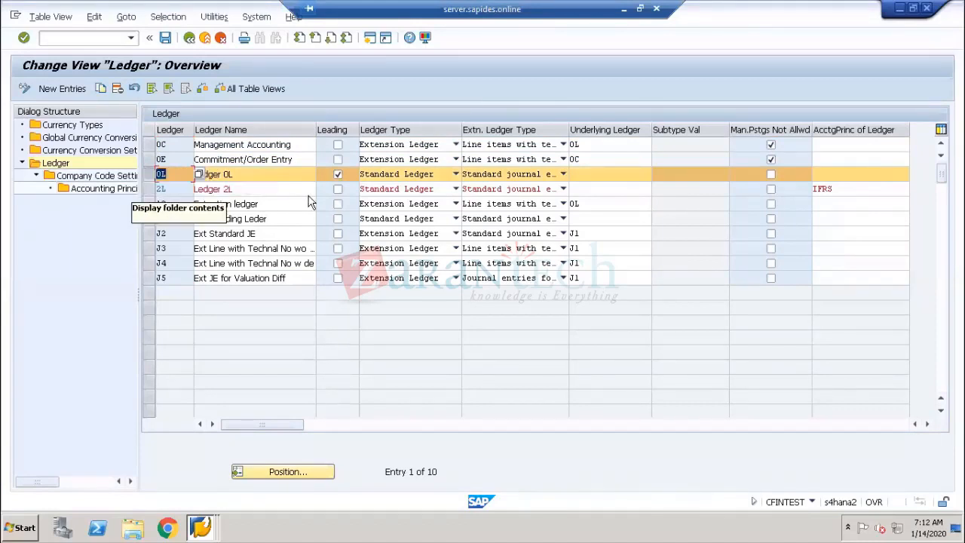
click(389, 178)
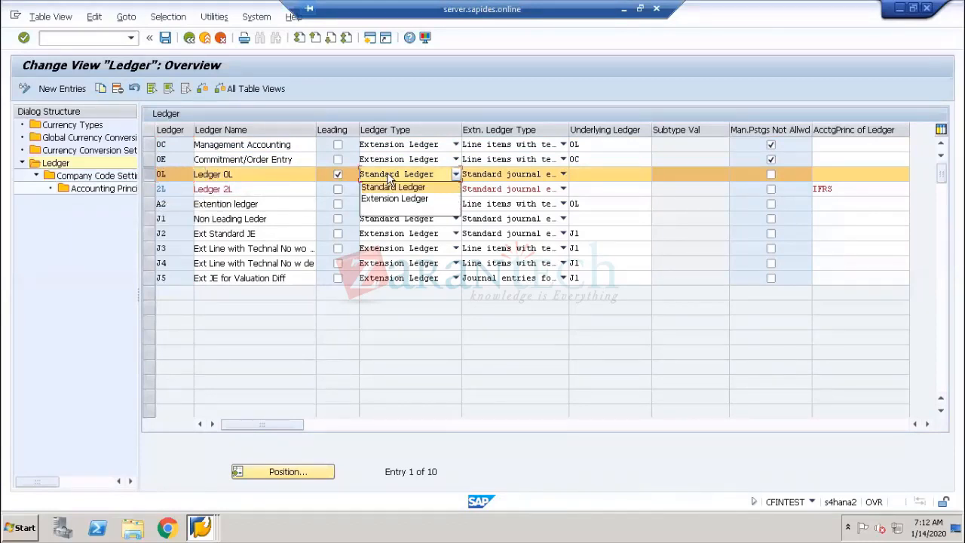
click(386, 188)
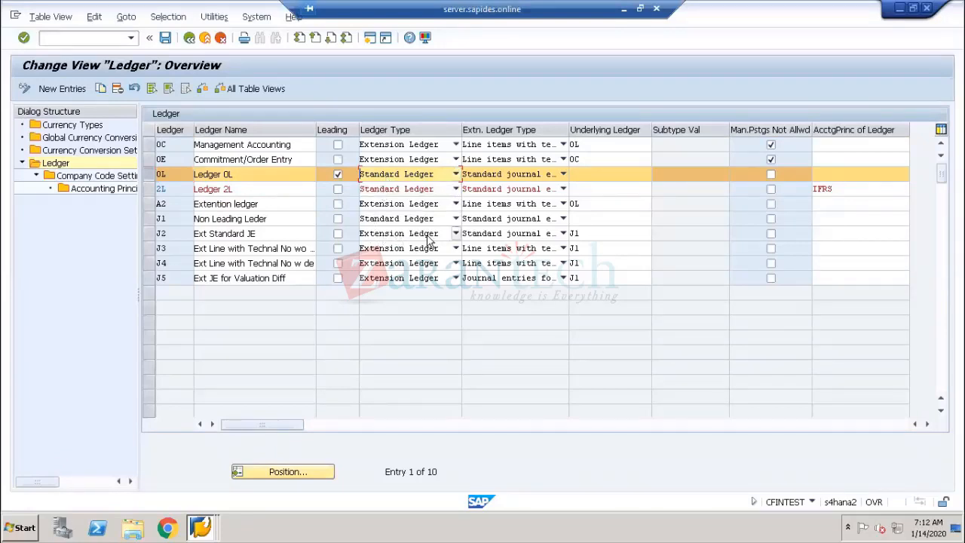
click(623, 9)
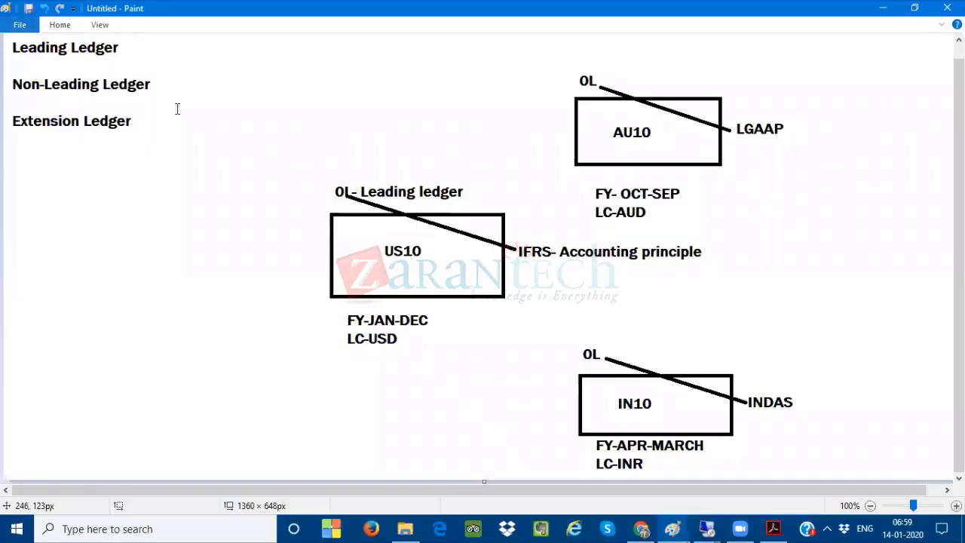
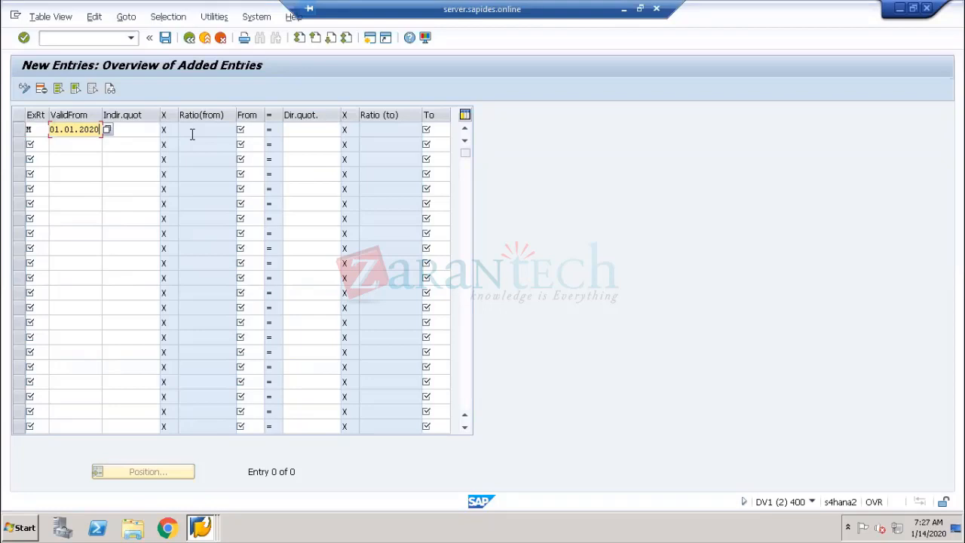
- Set the first new exchange rate entry's source currency to USD and its target currency to EUR
key(Tab)
key(Tab)
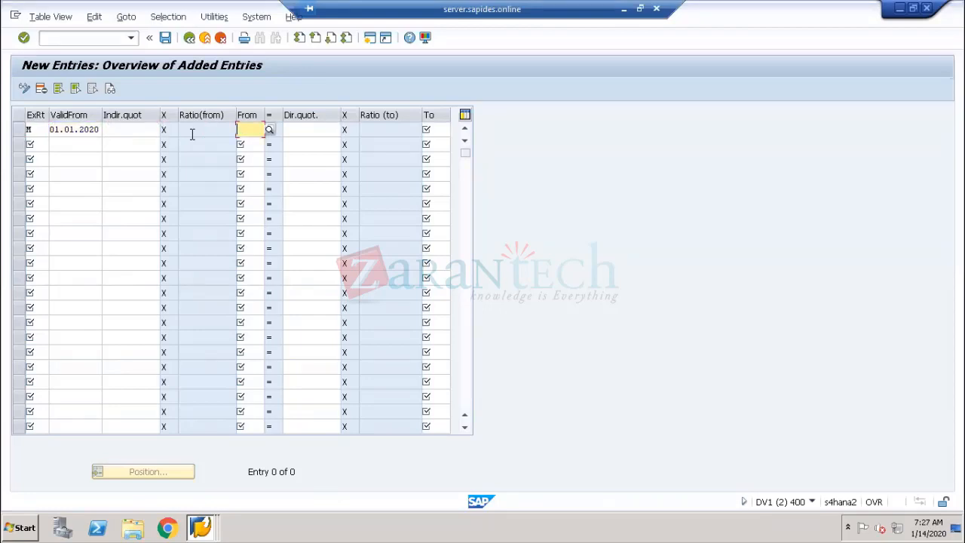
text(usd)
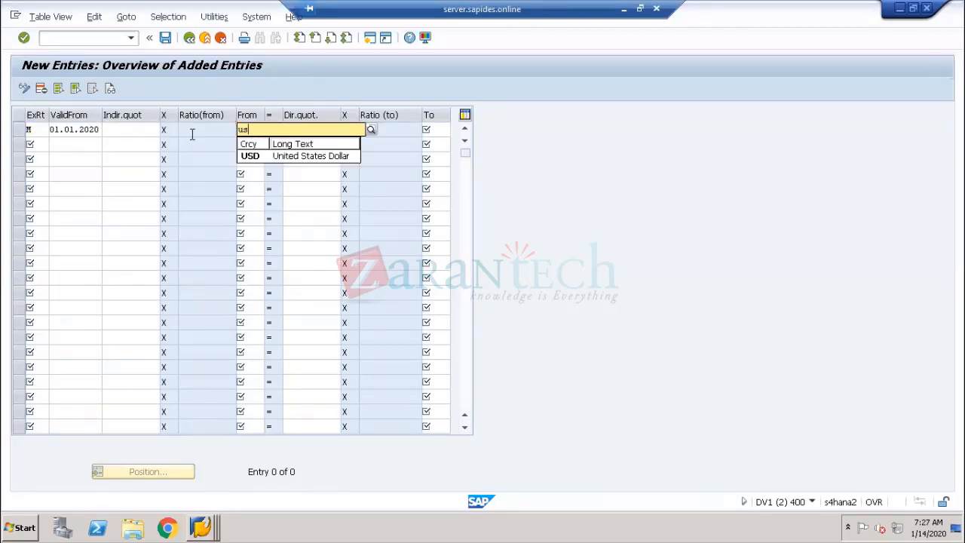
key(BackSpace)
key(BackSpace)
key(BackSpace)
text(USD)
key(Tab)
key(Tab)
text(EUR)
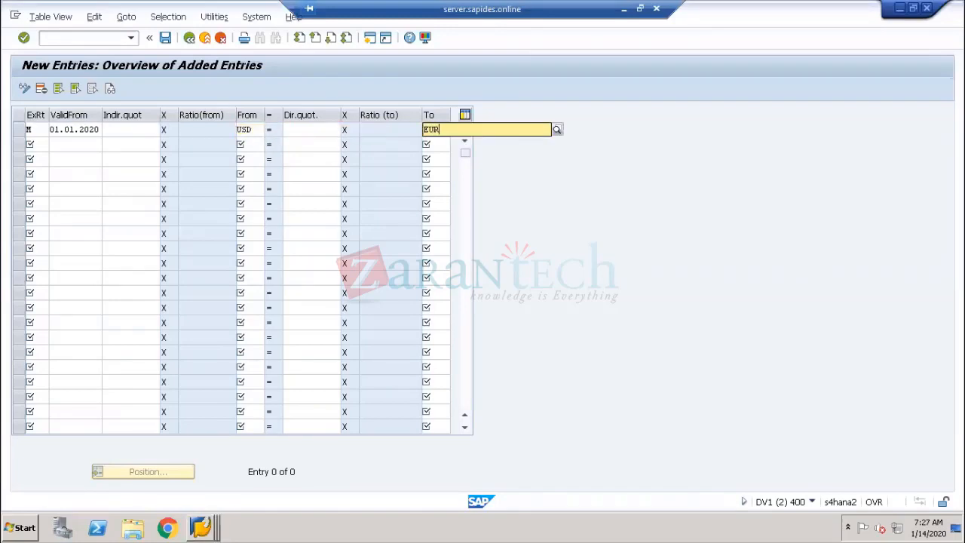
click(435, 155)
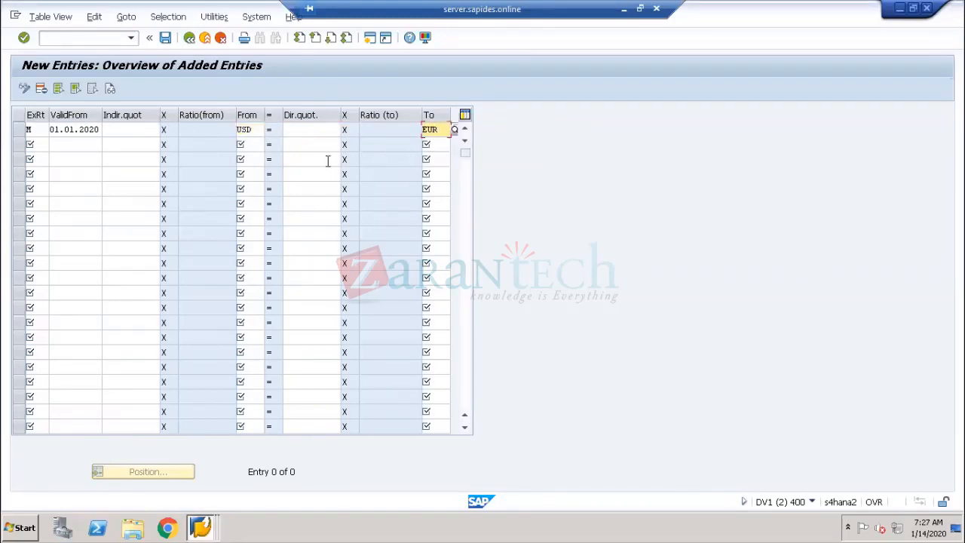
- Add a second exchange rate entry of type M, valid from 01.01.2020, from USD to JPY
click(28, 144)
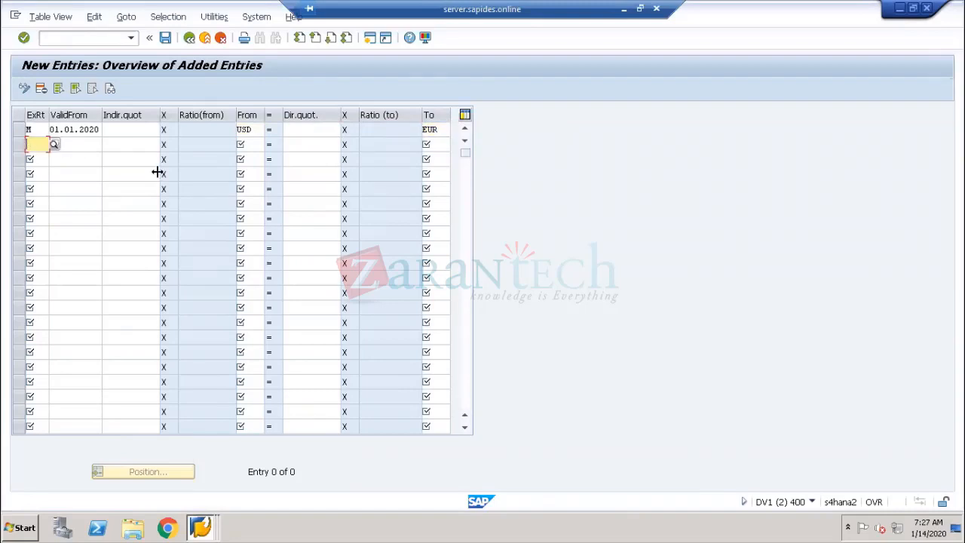
text(M)
key(Tab)
text(01.01.2020)
key(Tab)
key(Tab)
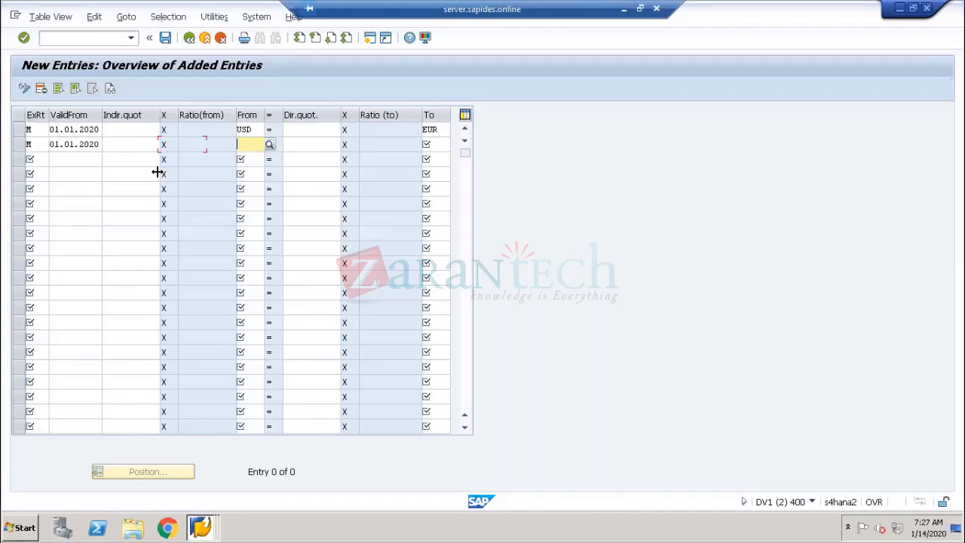
text(USD)
key(Tab)
key(Tab)
text(JPY)
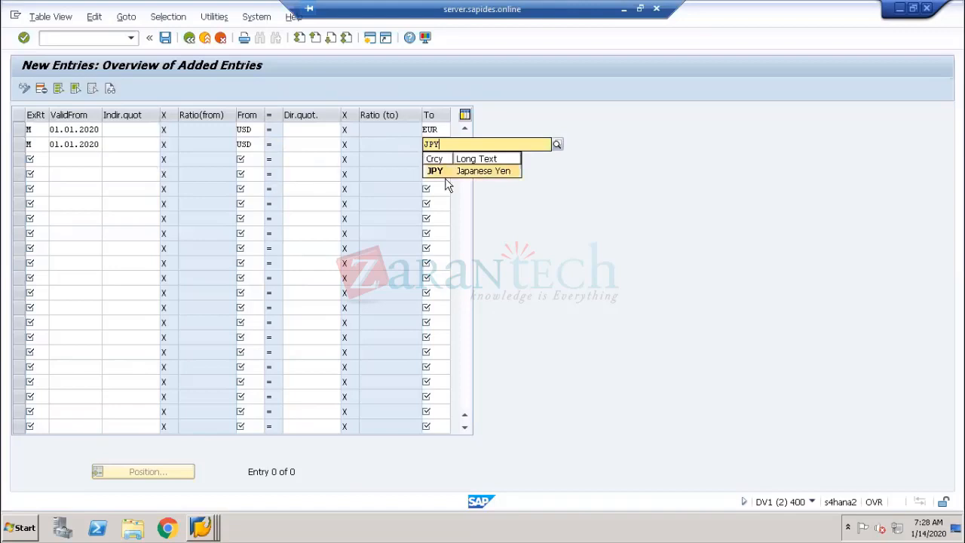
click(441, 171)
- Add a third exchange rate entry of type M, valid from 01.01.2020, from USD to AUD
key(Tab)
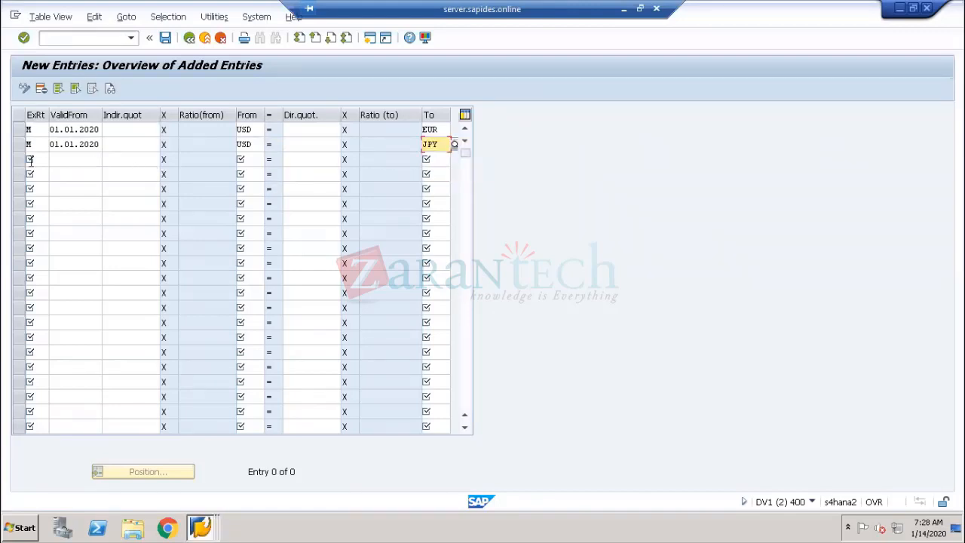
text(M)
key(Tab)
text(01.01.2020)
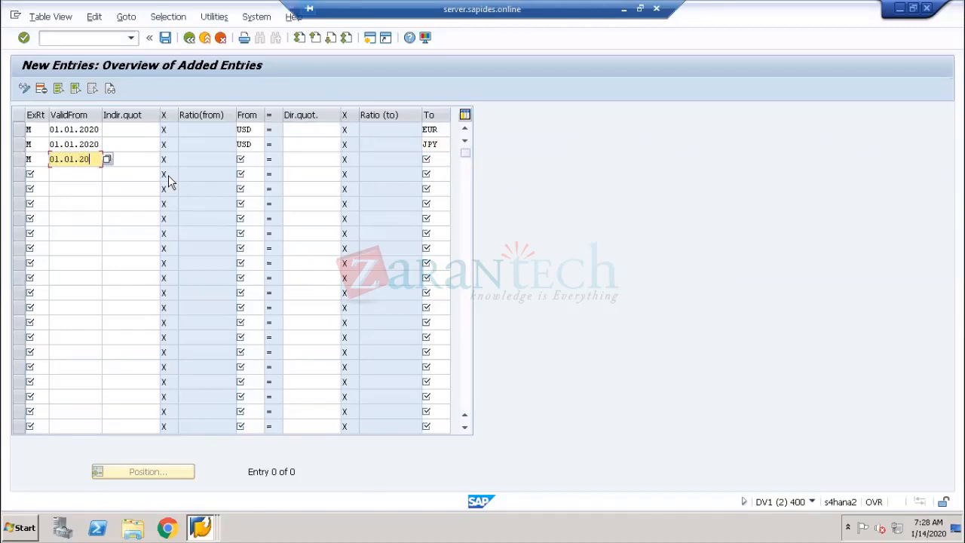
key(Tab)
key(Tab)
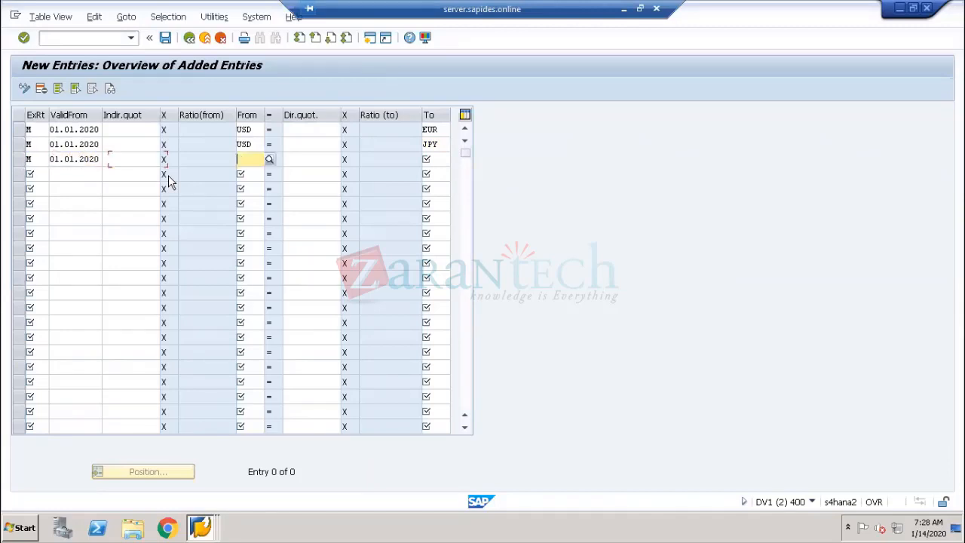
text(USD)
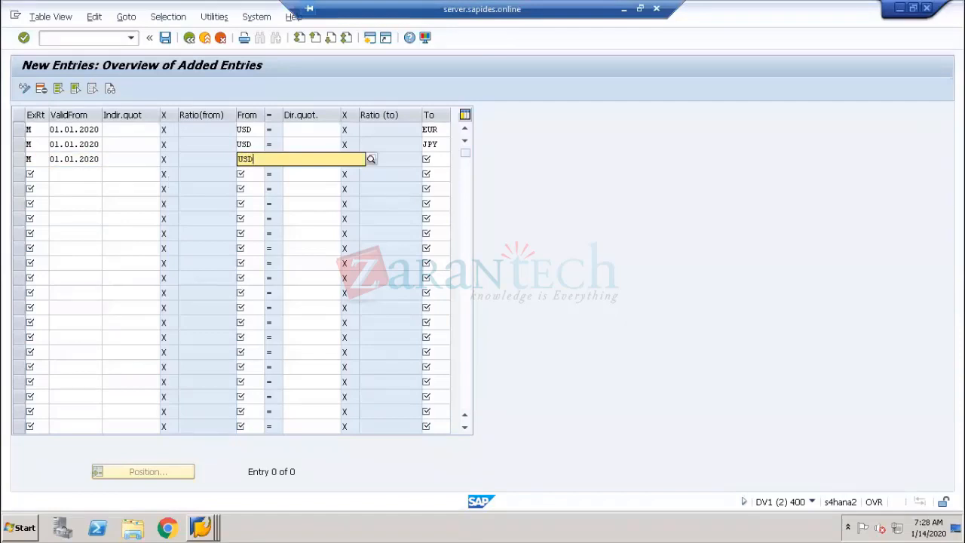
key(Tab)
key(Tab)
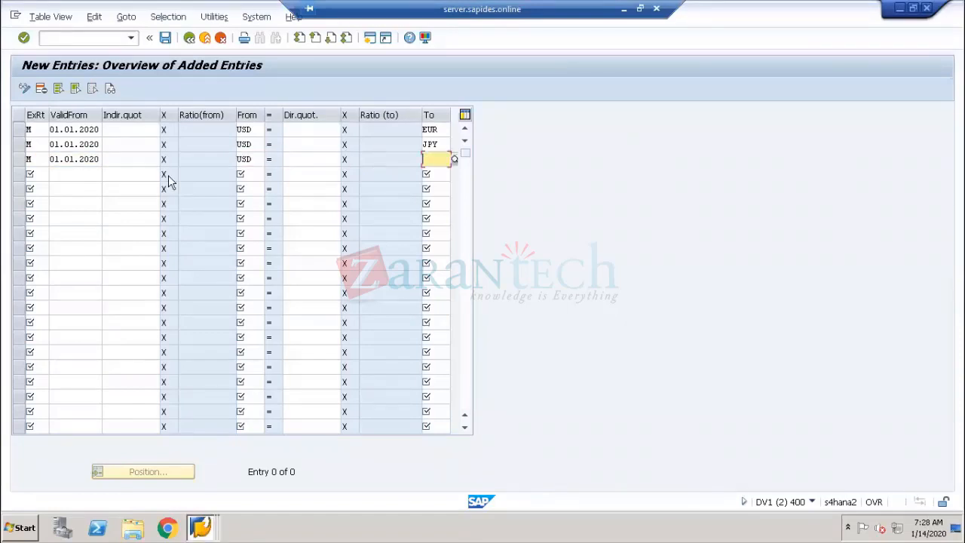
text(AUD)
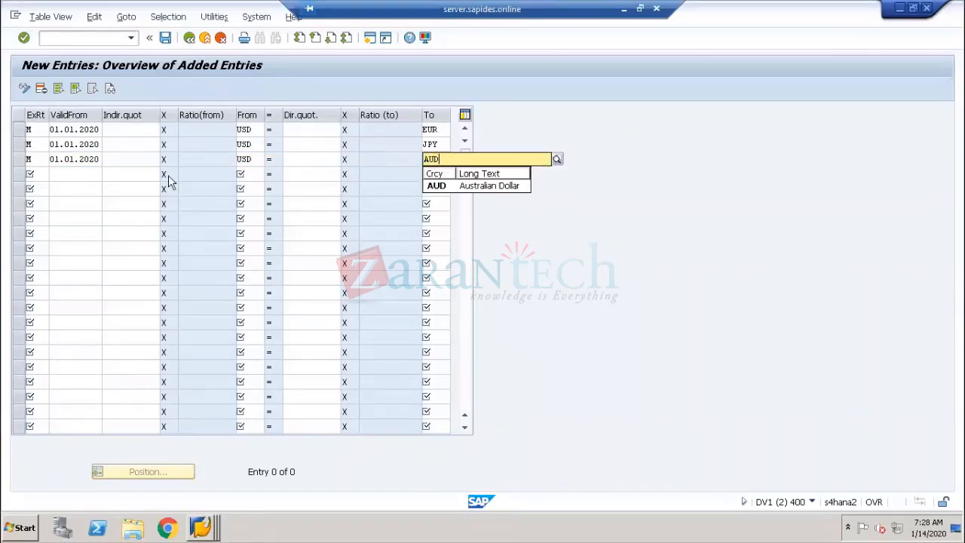
click(497, 236)
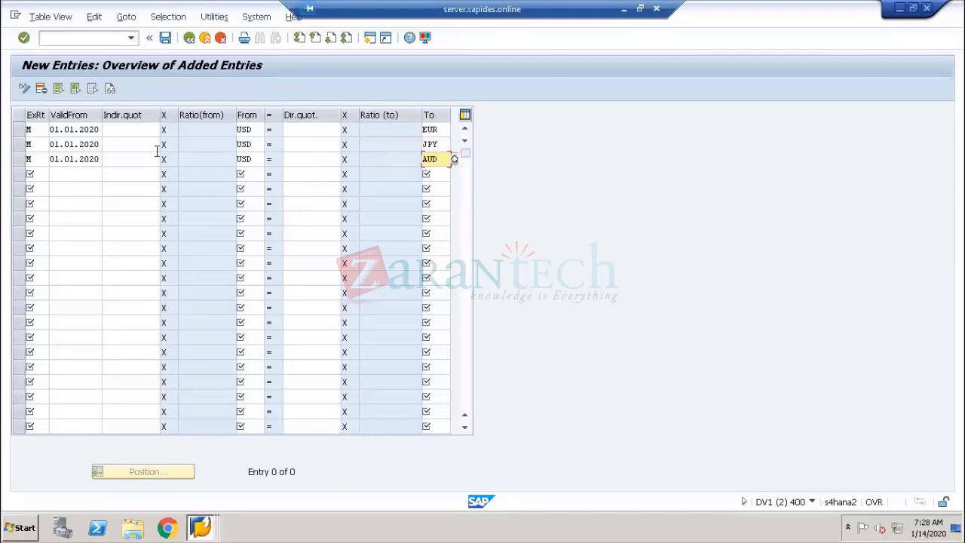
- Highlight the EUR target and USD source currencies for review, and open the indirect quotation of the USD to EUR entry
double_click(442, 130)
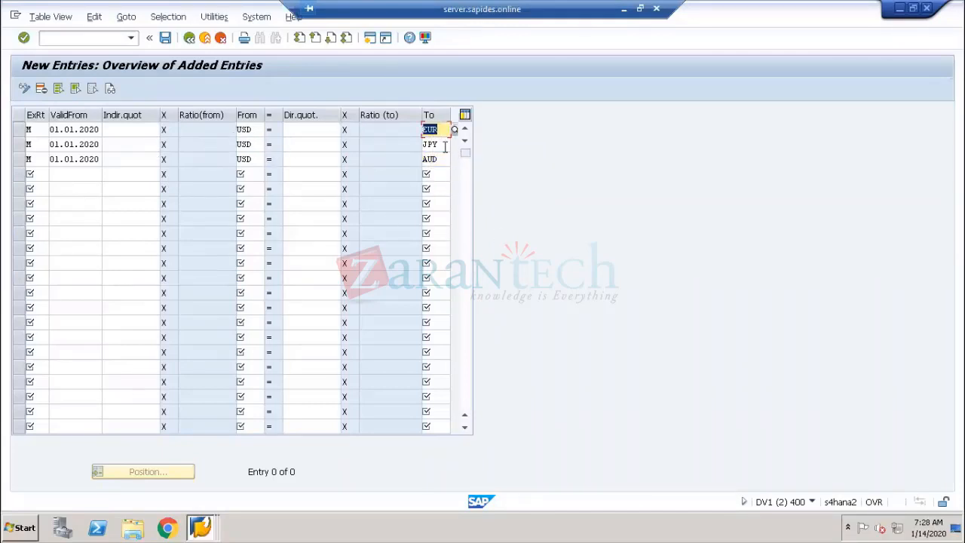
click(253, 159)
drag(253, 159, 229, 160)
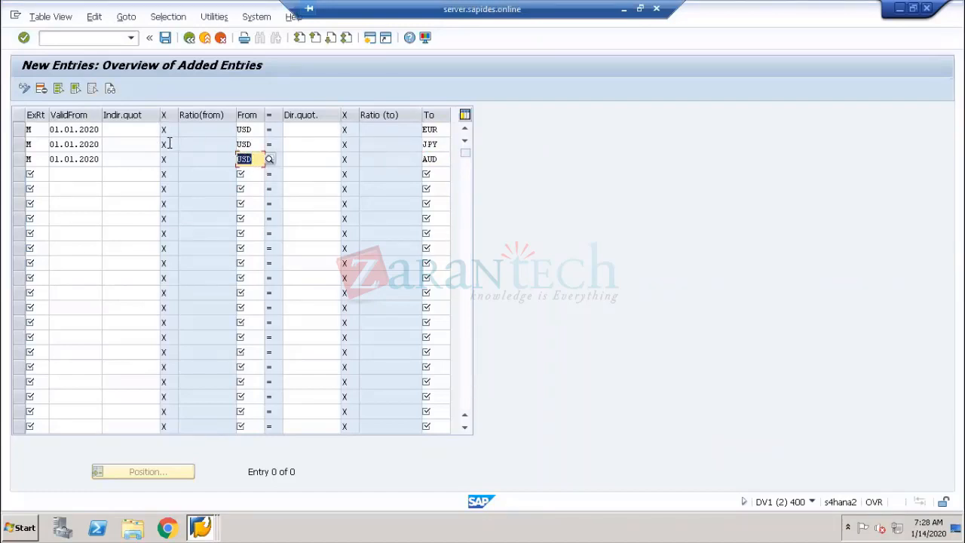
click(120, 130)
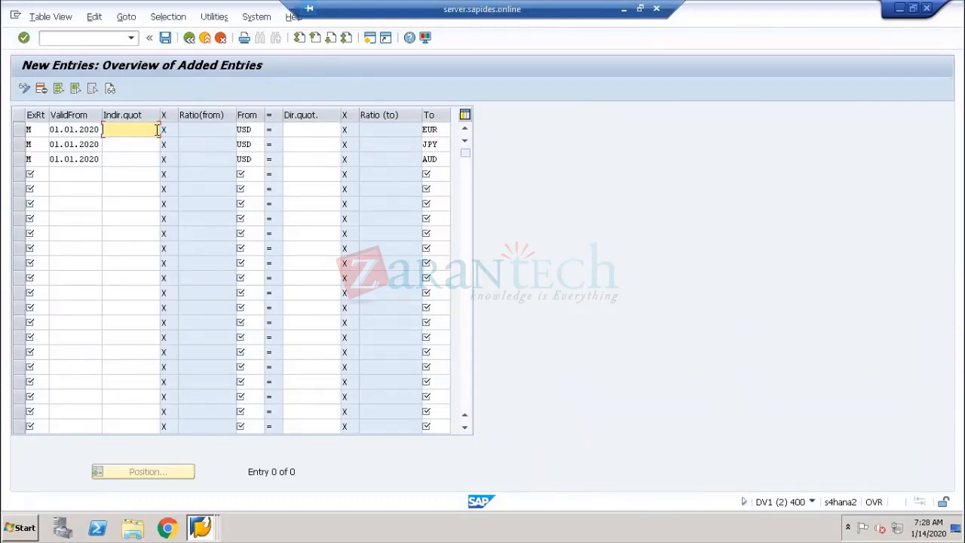
- Point out the USD source and EUR target currencies of the first exchange rate entry along with its empty indirect quotation
drag(257, 130, 231, 132)
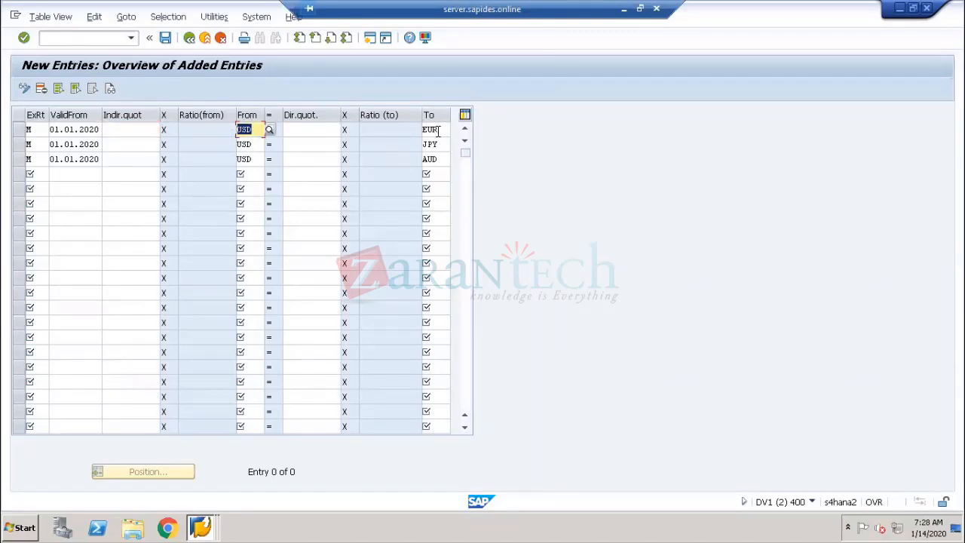
drag(439, 130, 411, 132)
click(134, 131)
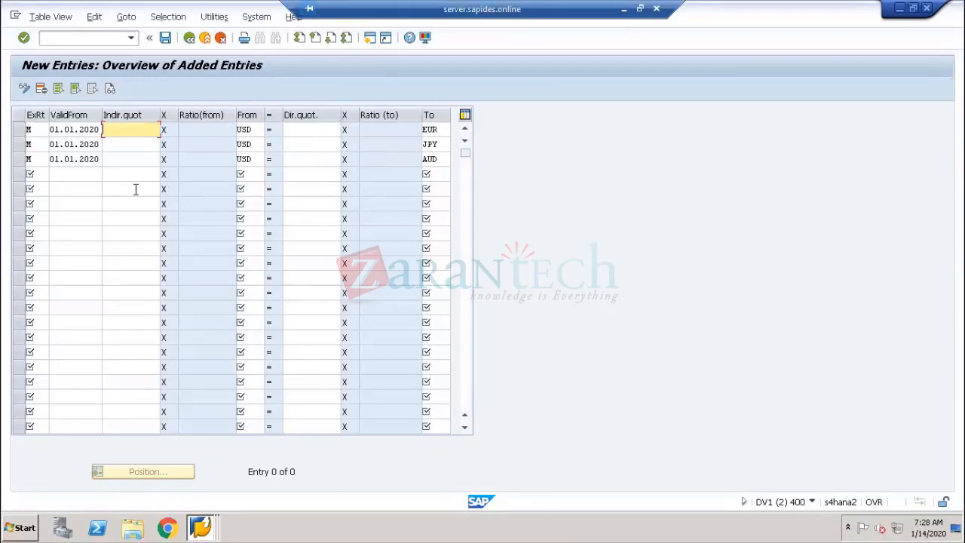
drag(444, 130, 413, 129)
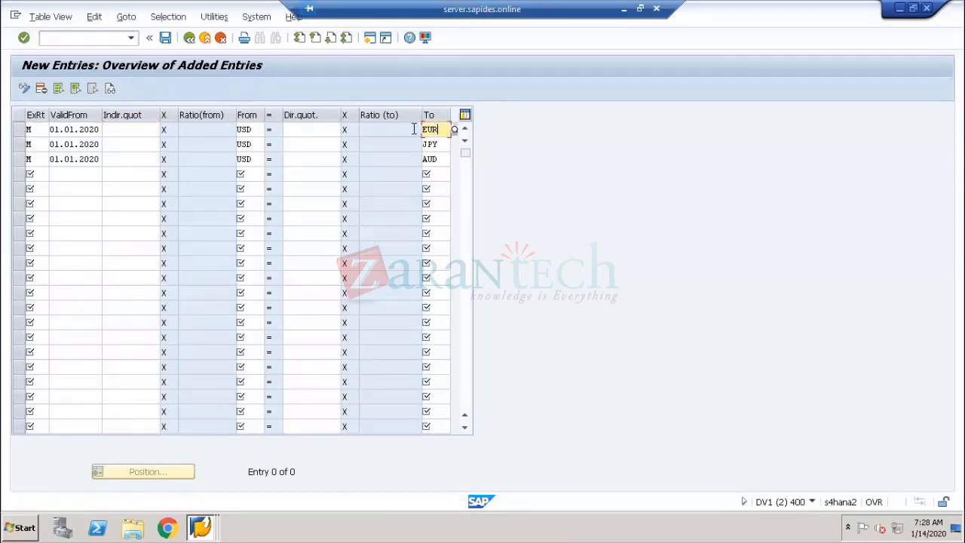
- Add a fourth exchange rate entry of type M, valid from 01.01.2020, from EUR to USD
click(37, 176)
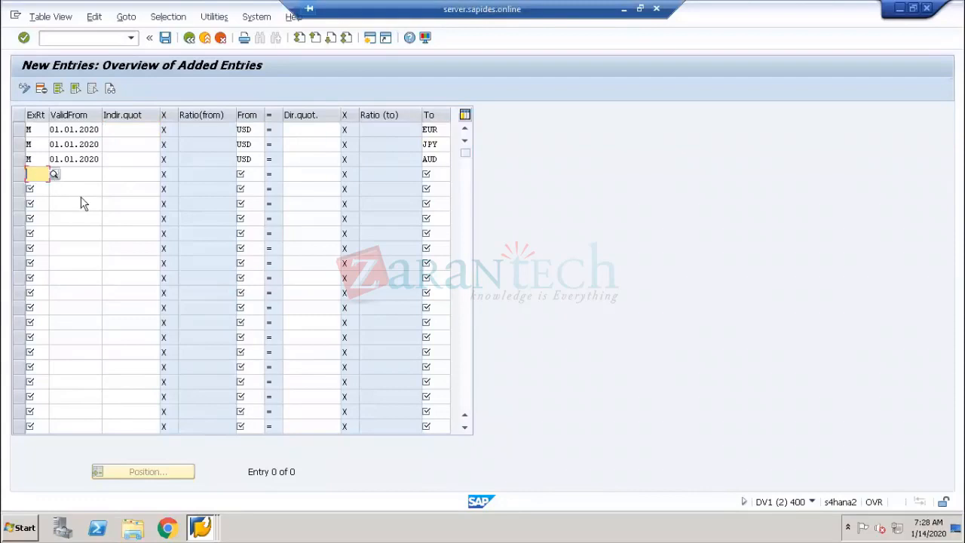
text(M)
key(Tab)
text(01.01.2020)
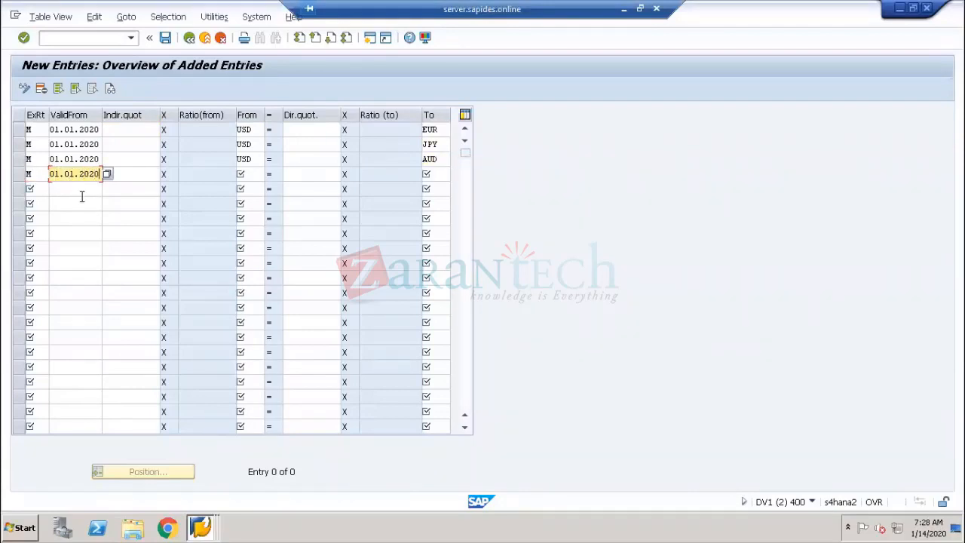
key(Tab)
key(Tab)
text(EUR)
key(Tab)
key(Tab)
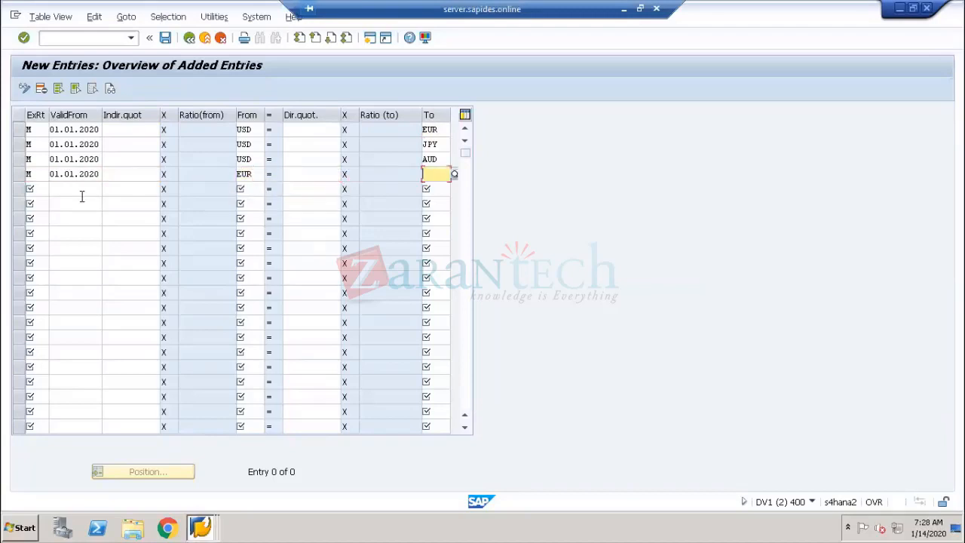
text(USD)
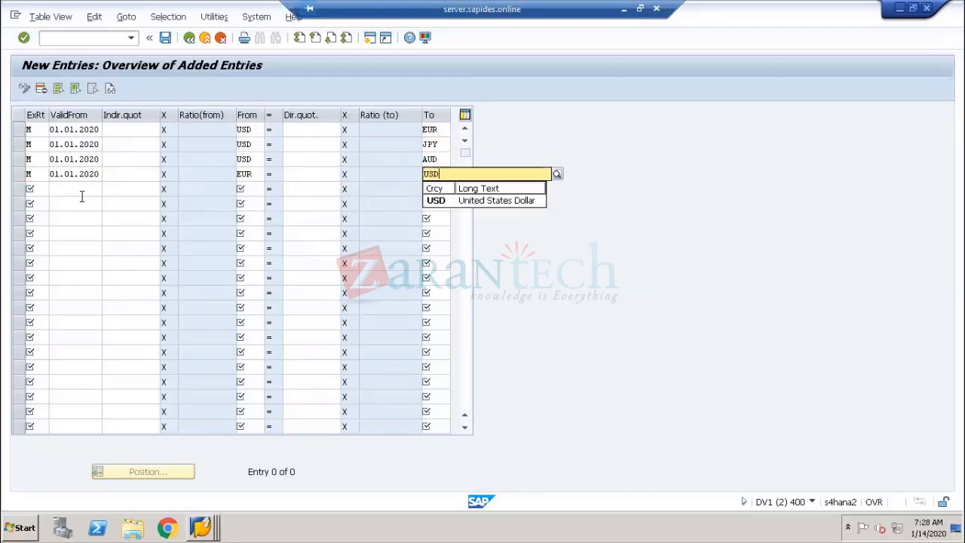
- Set the direct quotation of the EUR to USD entry to 1.2356
click(257, 176)
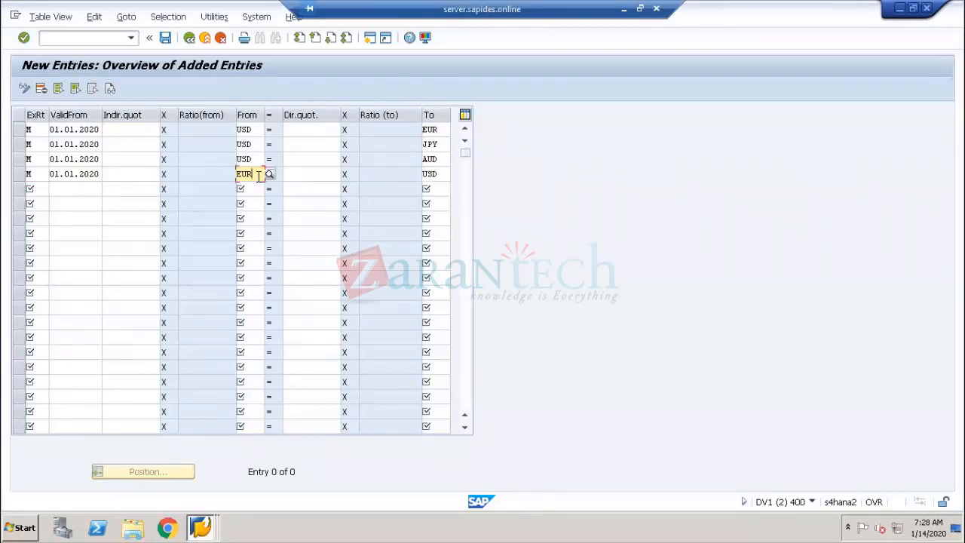
click(294, 178)
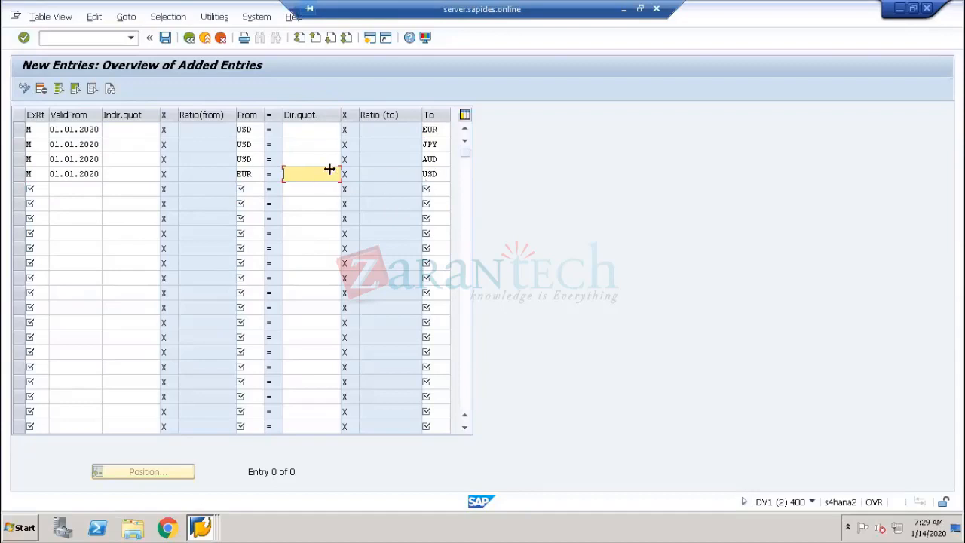
text(1.235)
click(309, 189)
- Highlight the currencies of the USD to EUR entry and set its indirect quotation to 0.5638
click(120, 129)
drag(261, 129, 233, 130)
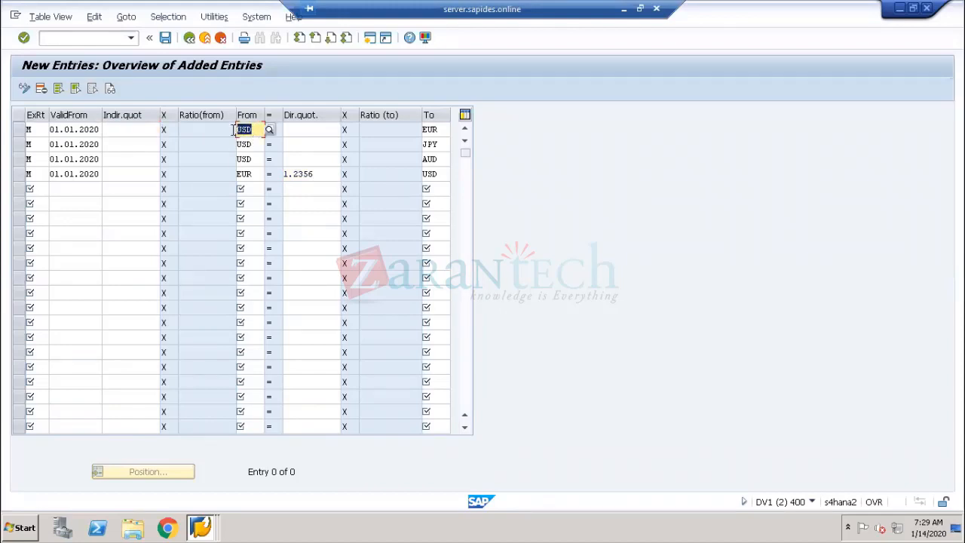
drag(441, 129, 415, 129)
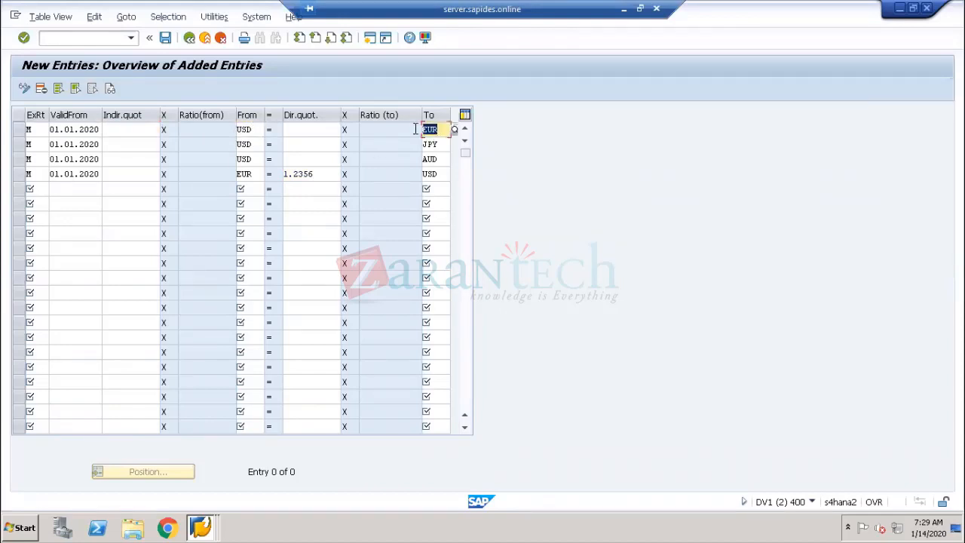
click(127, 130)
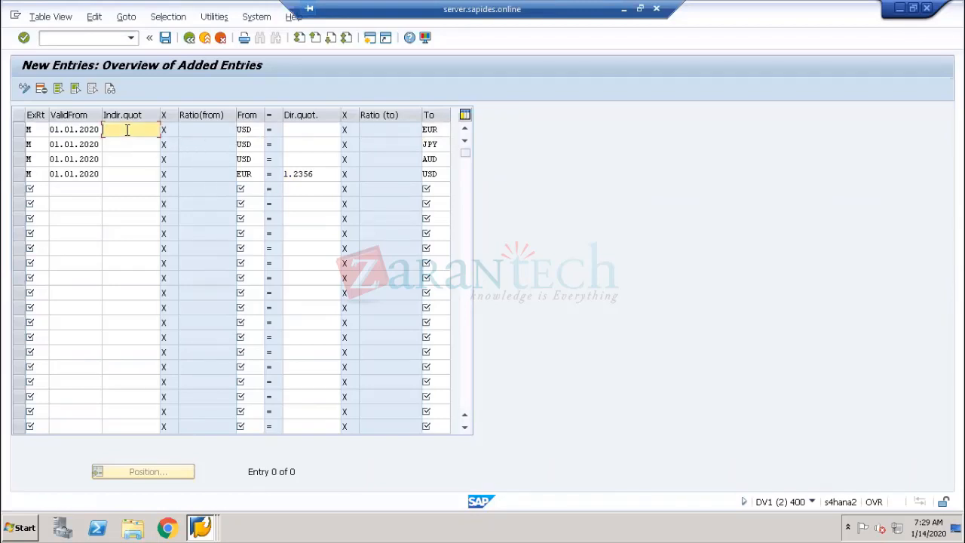
text(0.5638)
- Highlight the direct quotation of the EUR to USD entry for review
drag(329, 175, 280, 178)
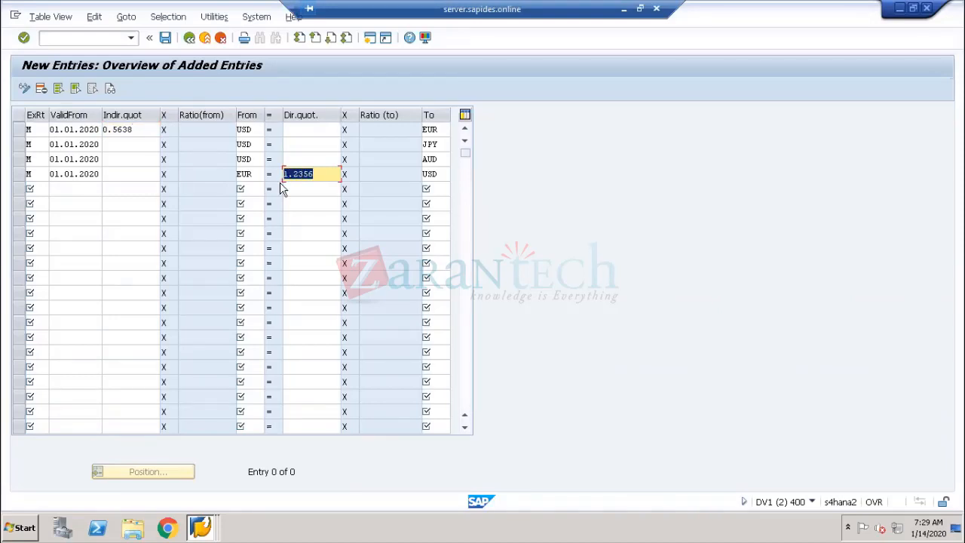
click(61, 203)
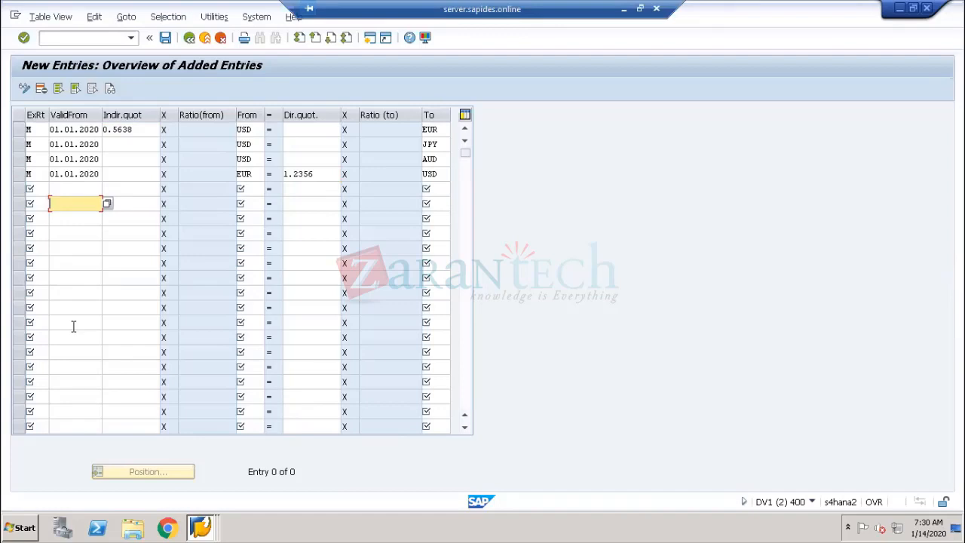
drag(318, 174, 271, 181)
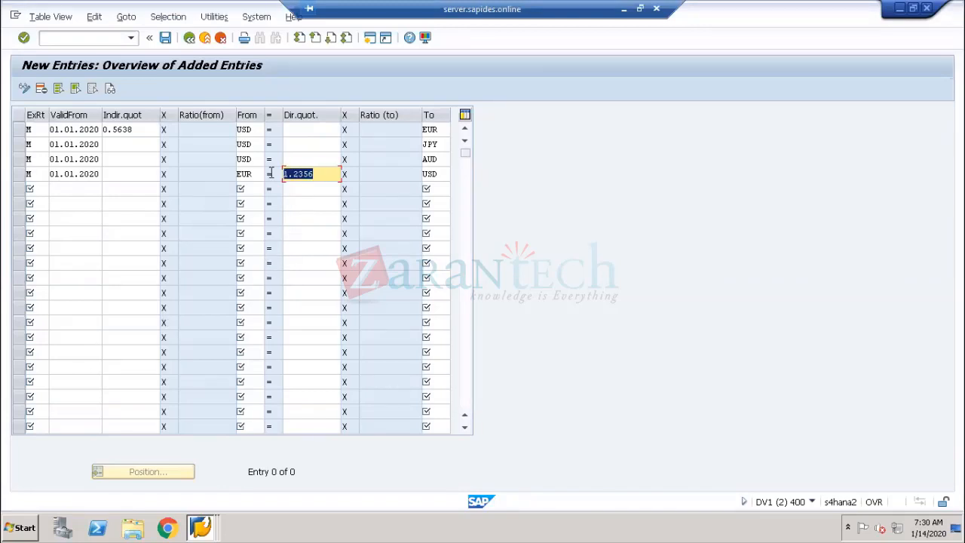
- Switch to the Paint diagram, add the text 01.01.2020 above the Rent Exp. box, and highlight it
click(624, 9)
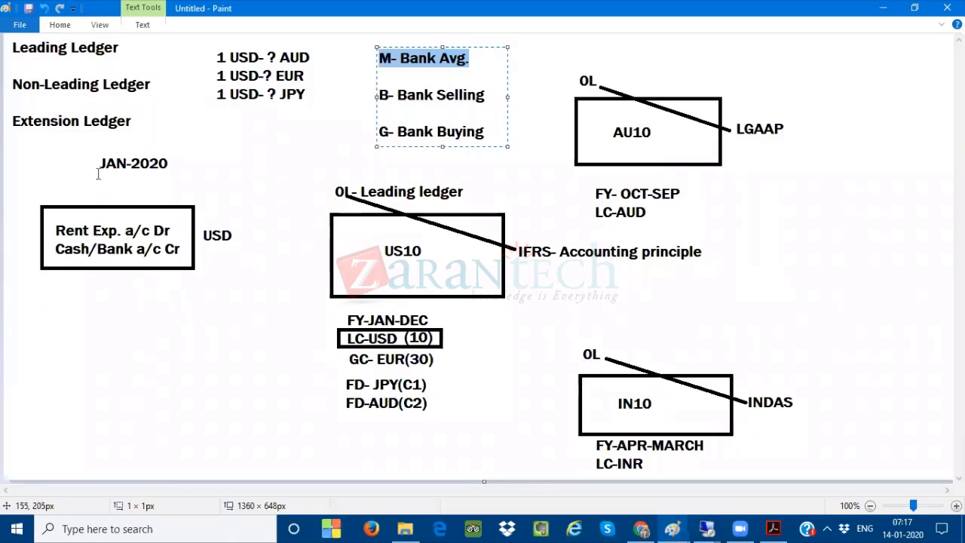
click(53, 193)
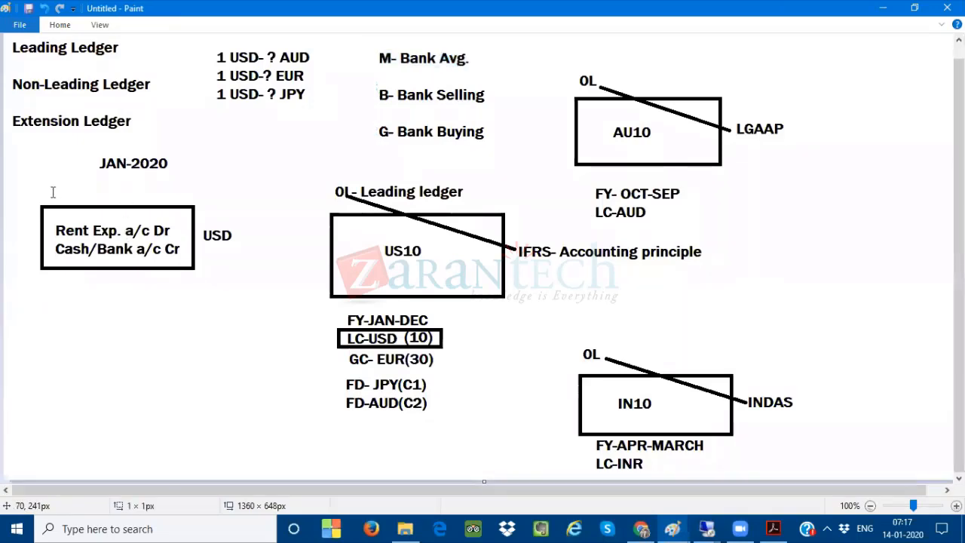
click(52, 192)
text(01.01.2020)
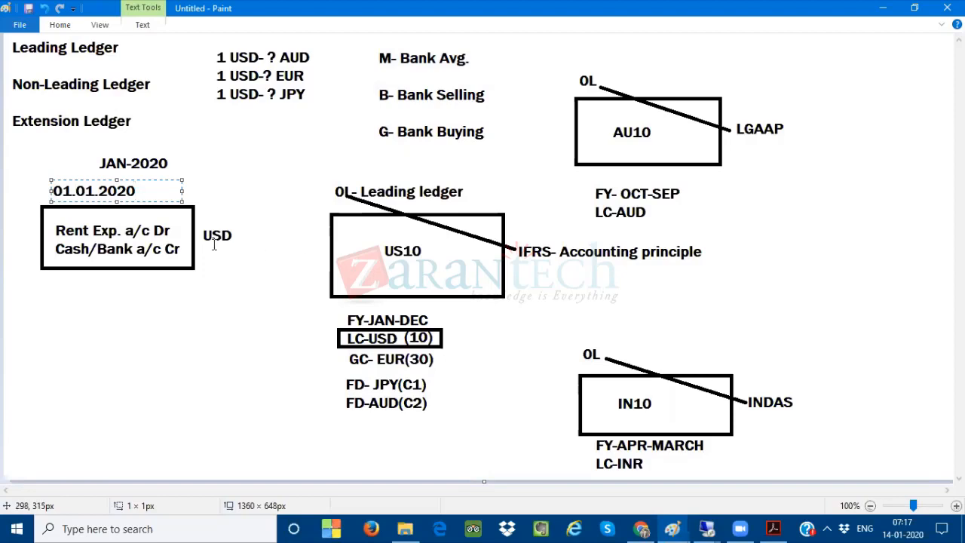
drag(144, 191, 42, 186)
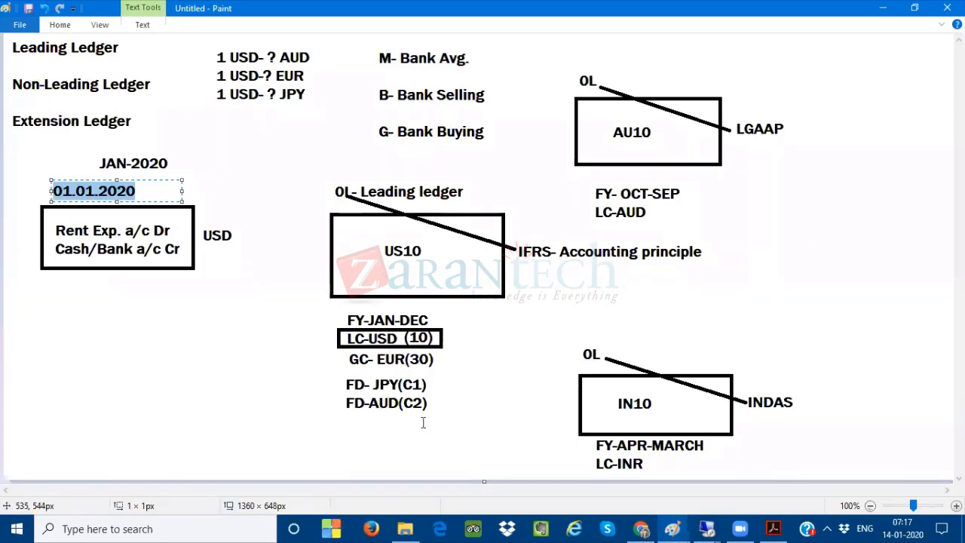
- Switch back to the SAP remote session and open the Data Browser in a new SAP session
mouse_move(707, 528)
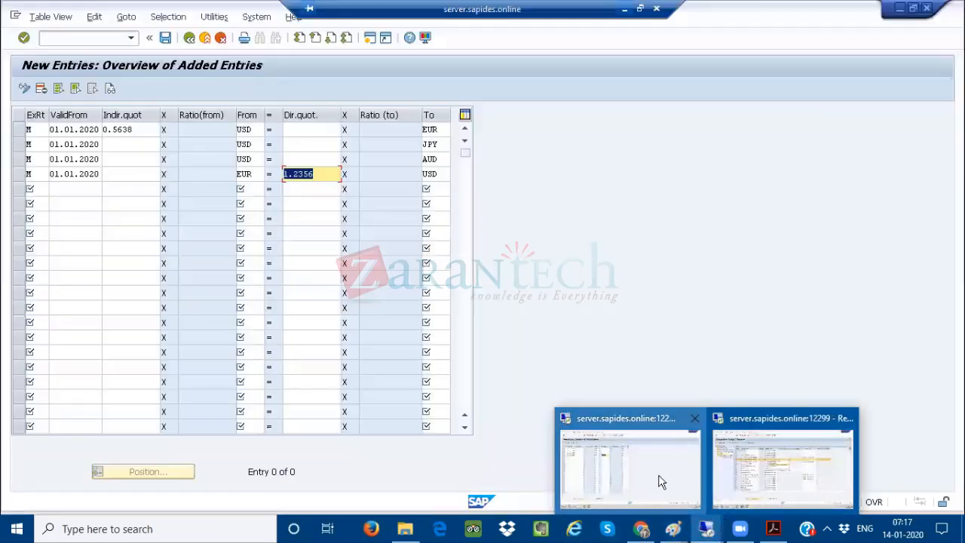
click(660, 481)
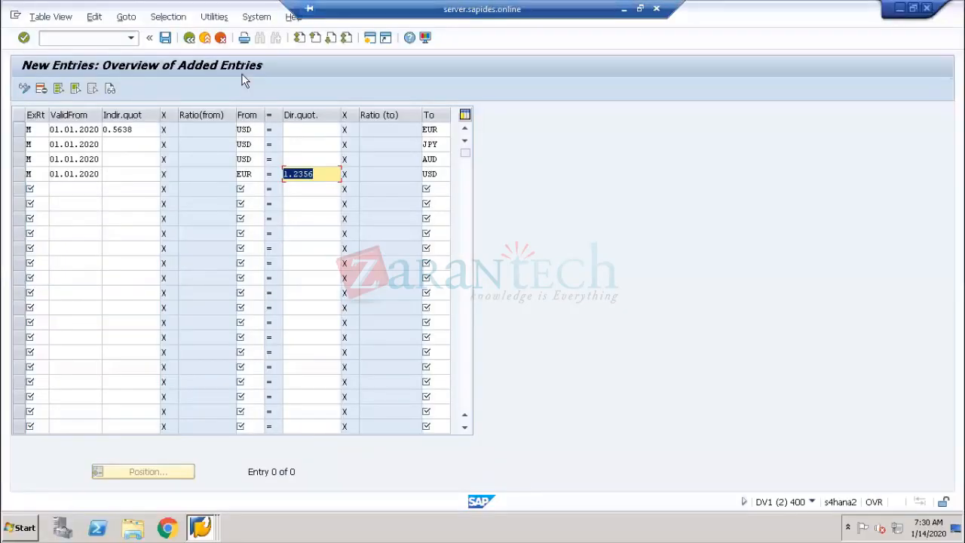
click(624, 9)
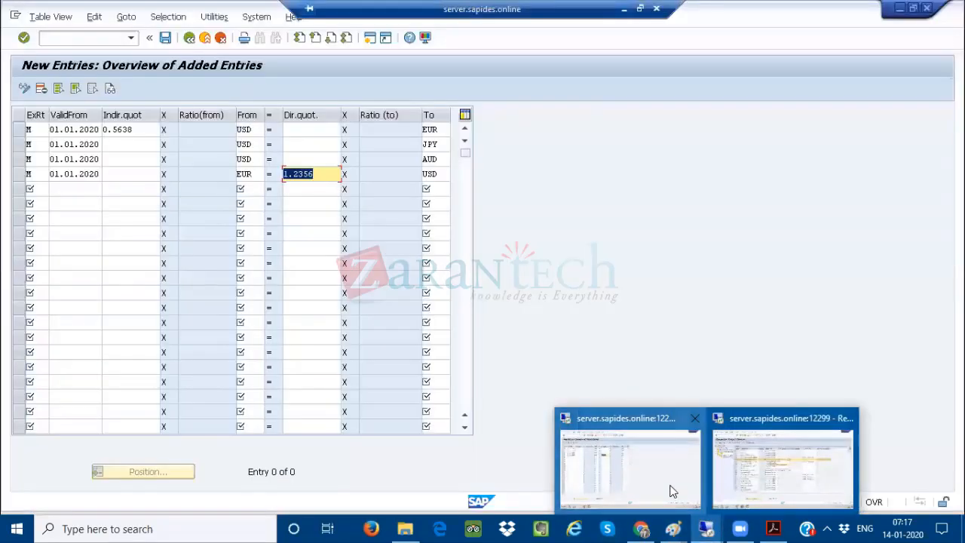
click(671, 496)
click(369, 40)
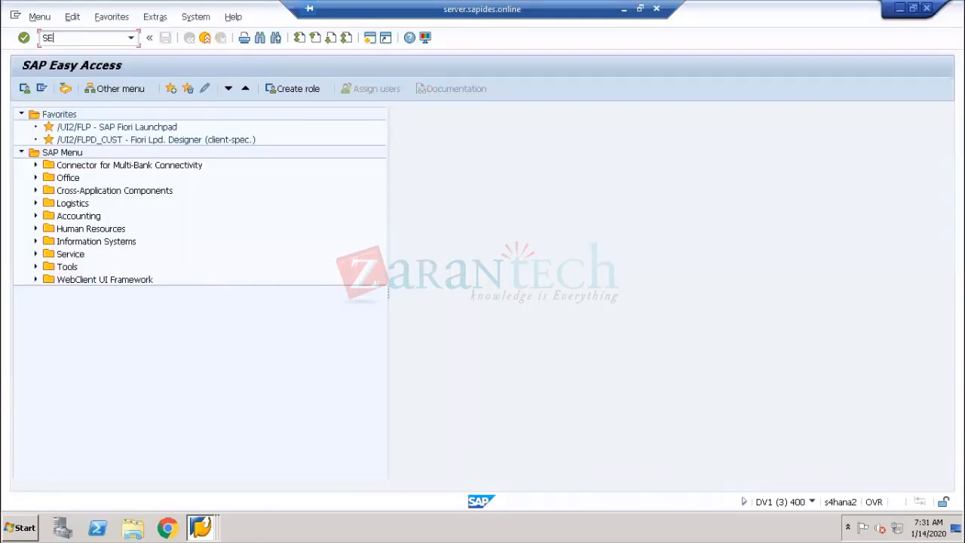
key(Return)
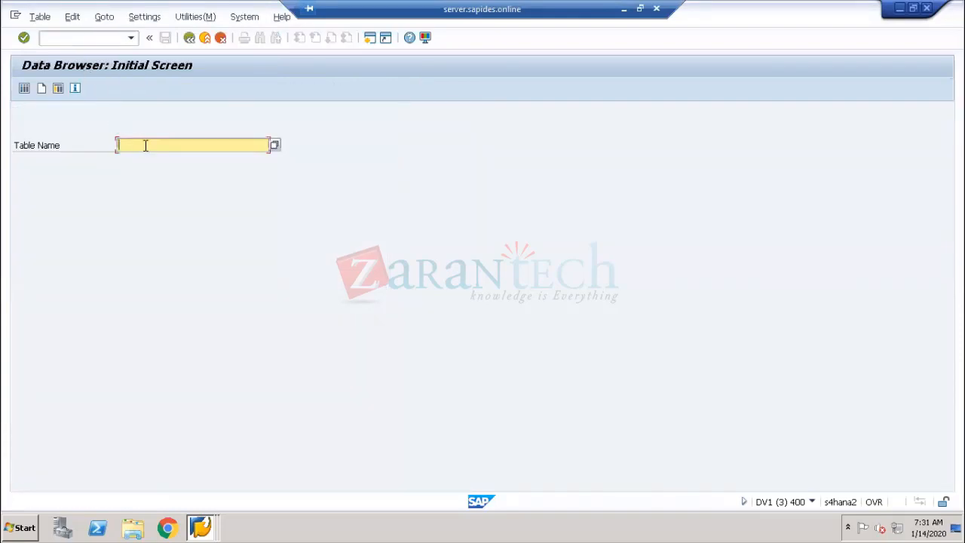
- Open the selection screen for table ACDOCA in the Data Browser
text(ACD)
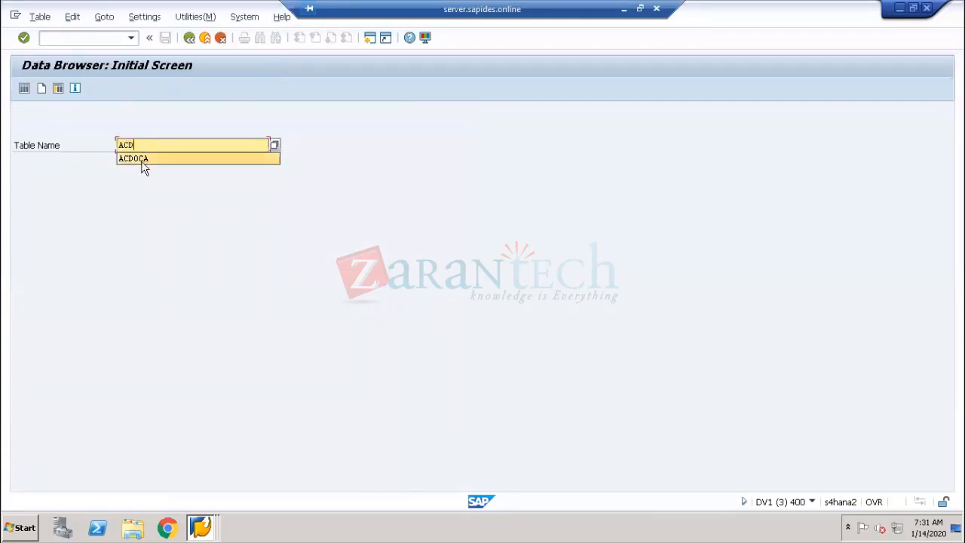
click(141, 161)
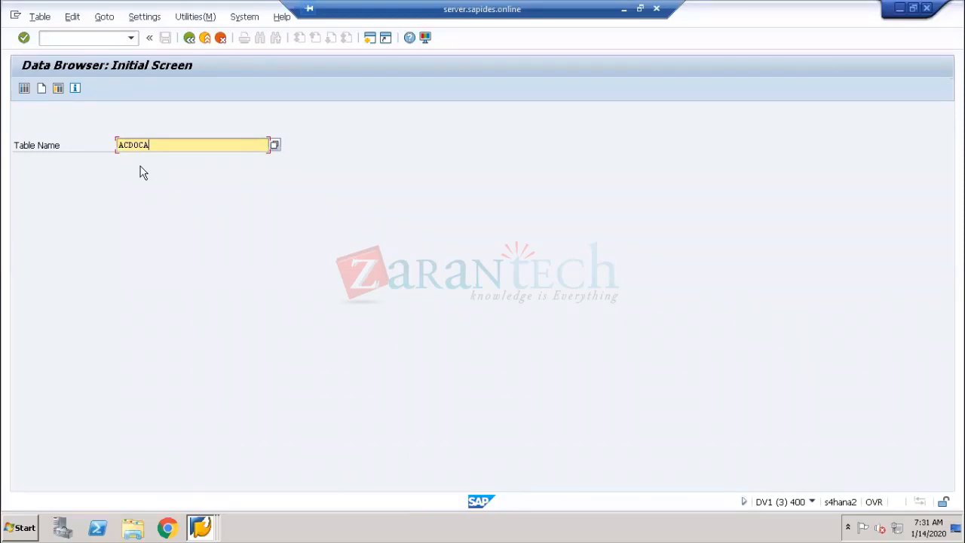
click(23, 89)
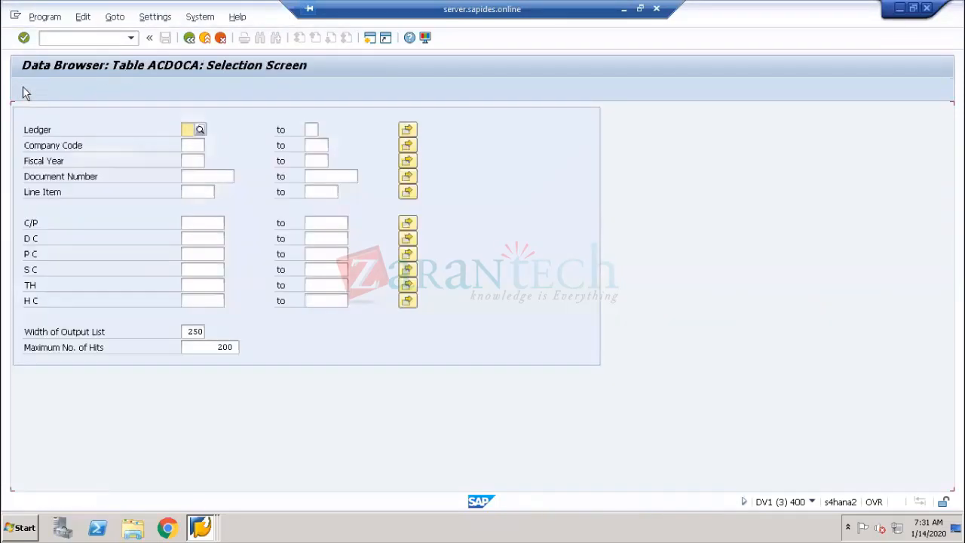
- Search the ACDOCA table for entries of ledger 0L, company code 1710 and fiscal year 2020
click(53, 129)
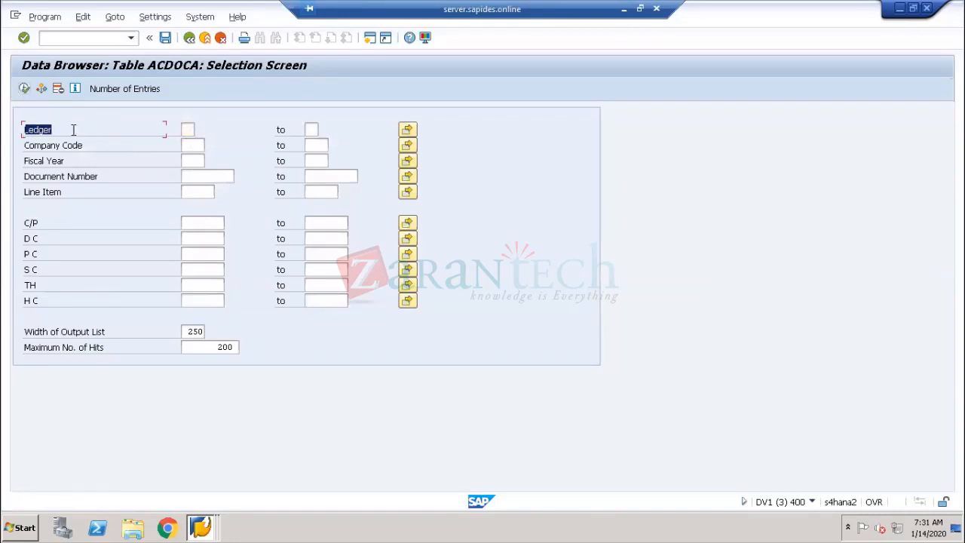
click(187, 132)
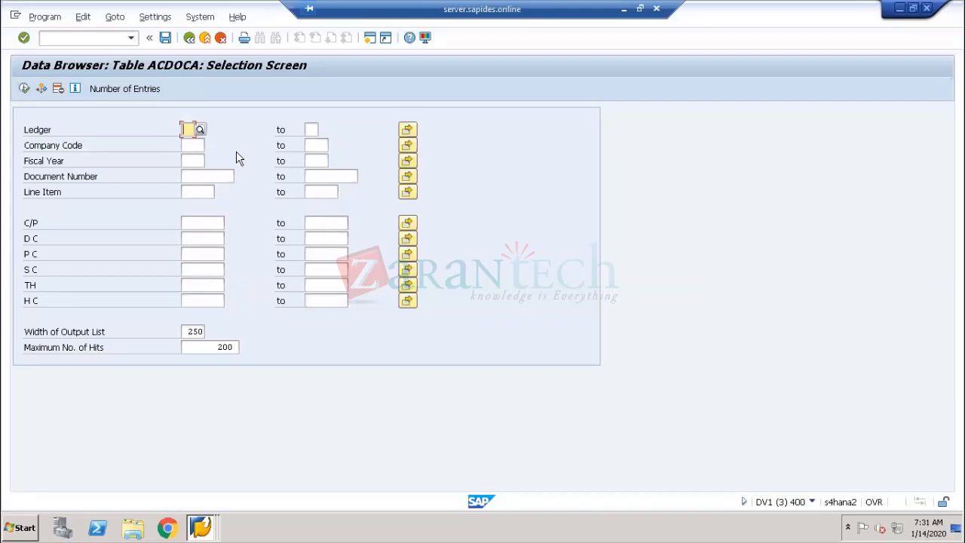
text(0L)
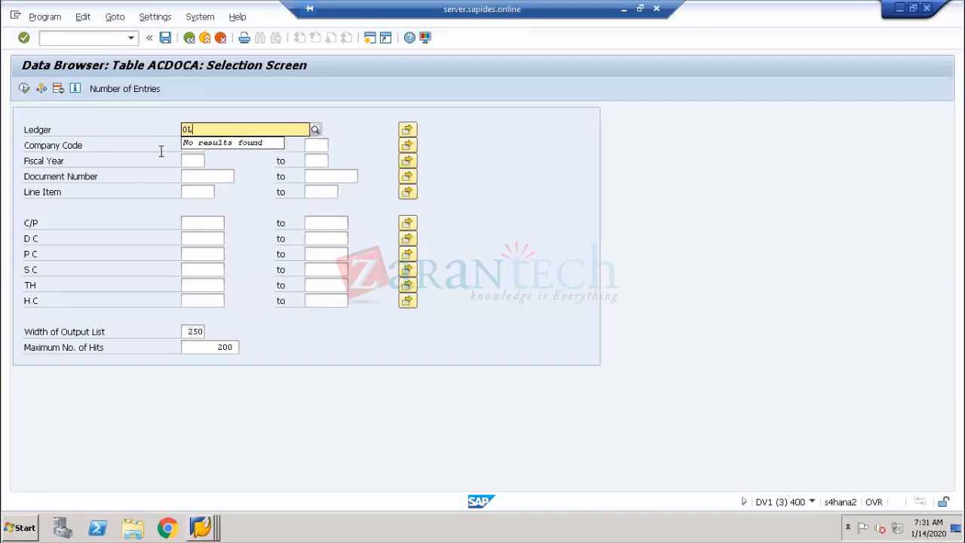
click(187, 146)
text(171)
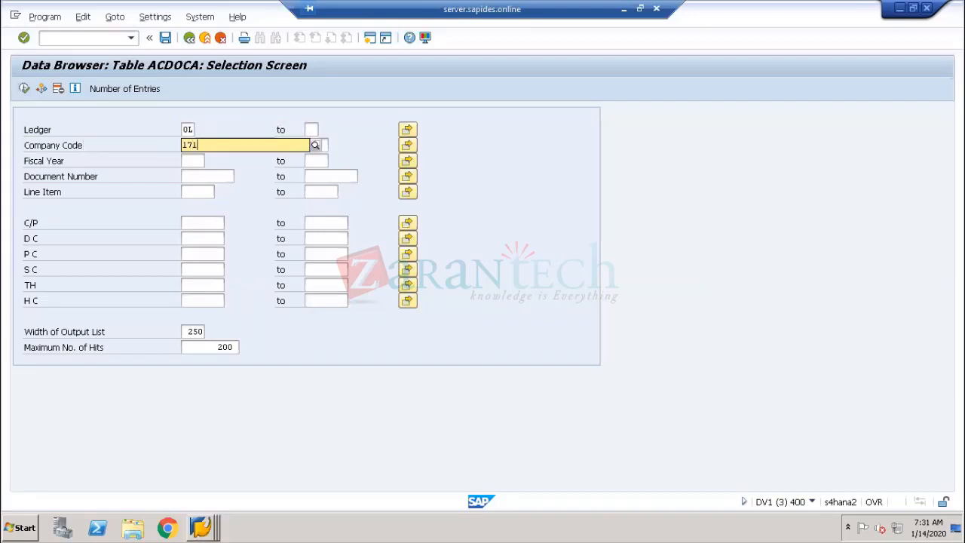
text(0)
click(196, 173)
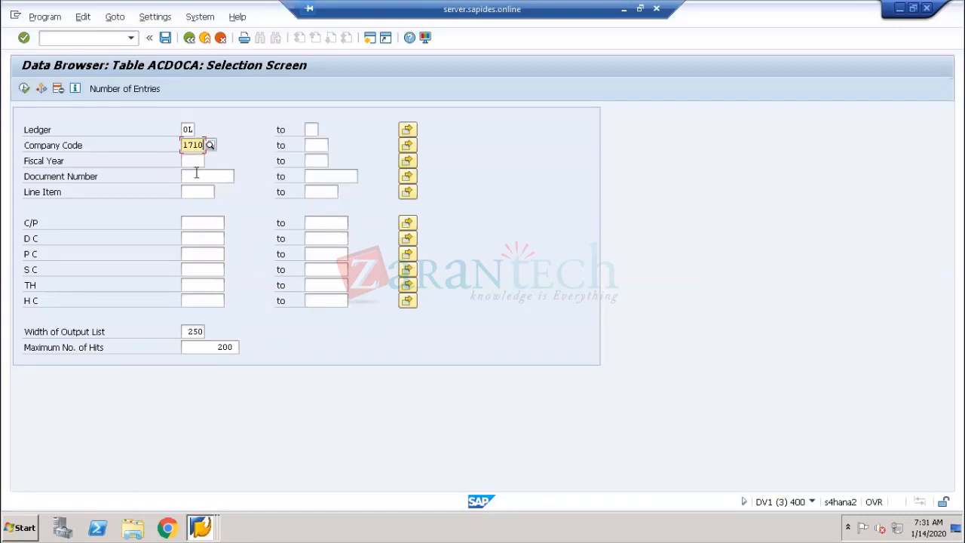
click(196, 164)
text(202)
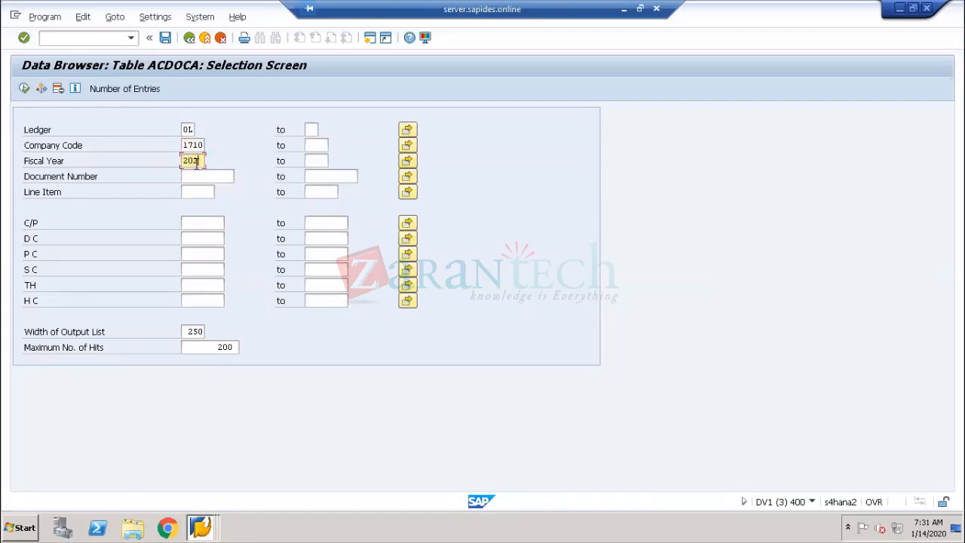
text(0)
click(25, 89)
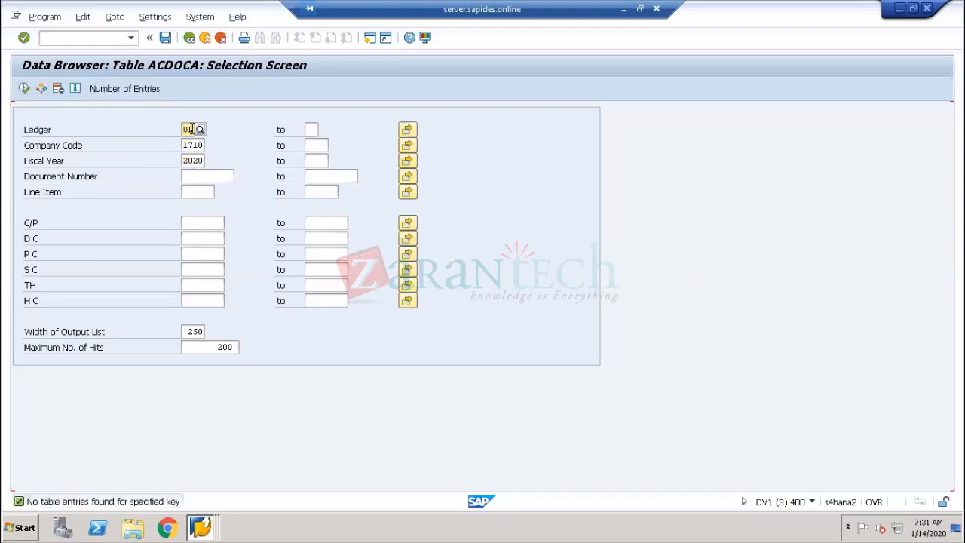
- Reselect ledger 0L from the list of possible ledgers and rerun the ACDOCA search for company code 1710 and fiscal year 2020
key(BackSpace)
key(BackSpace)
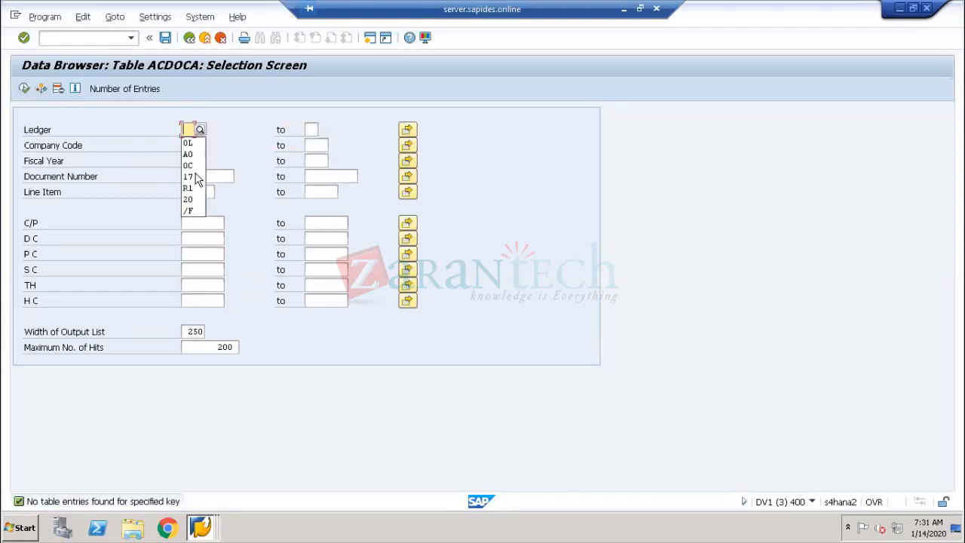
click(206, 132)
click(201, 133)
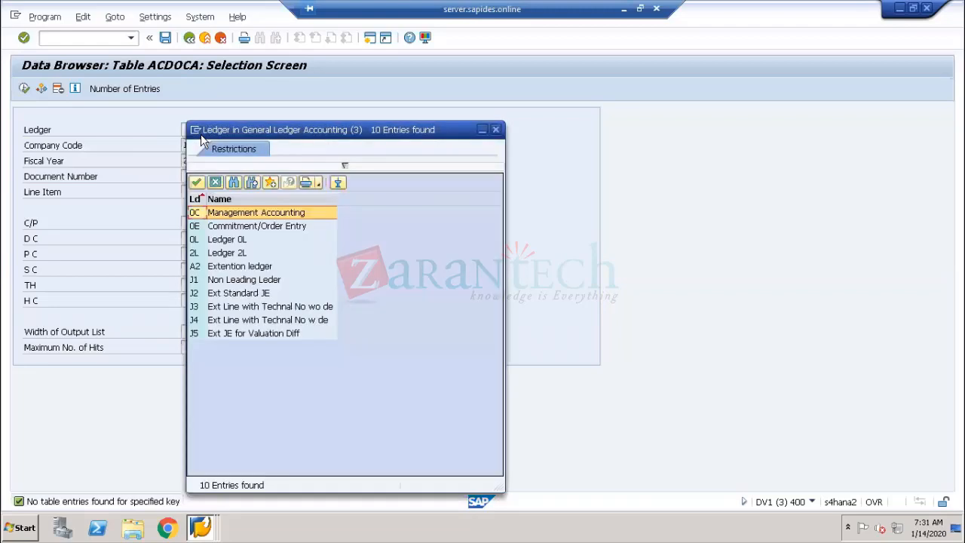
double_click(200, 239)
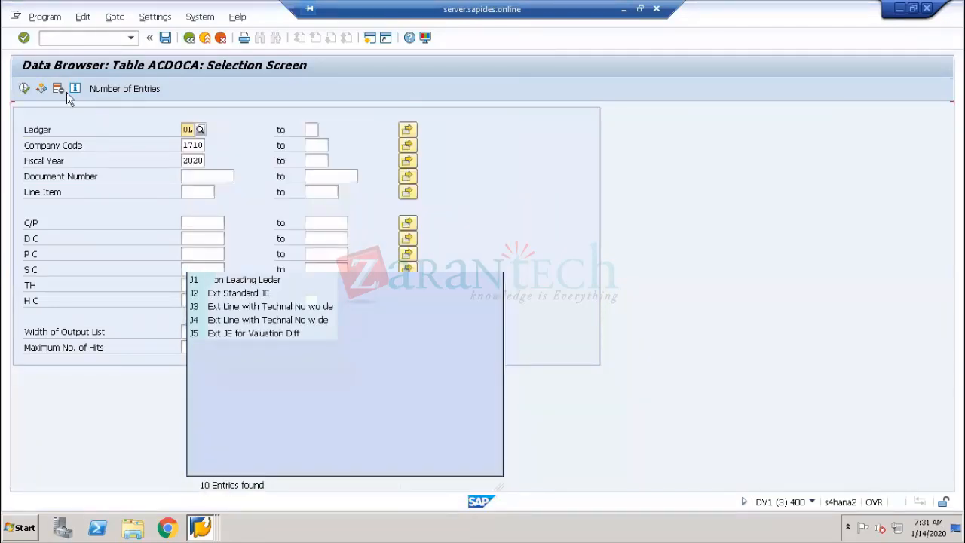
click(25, 88)
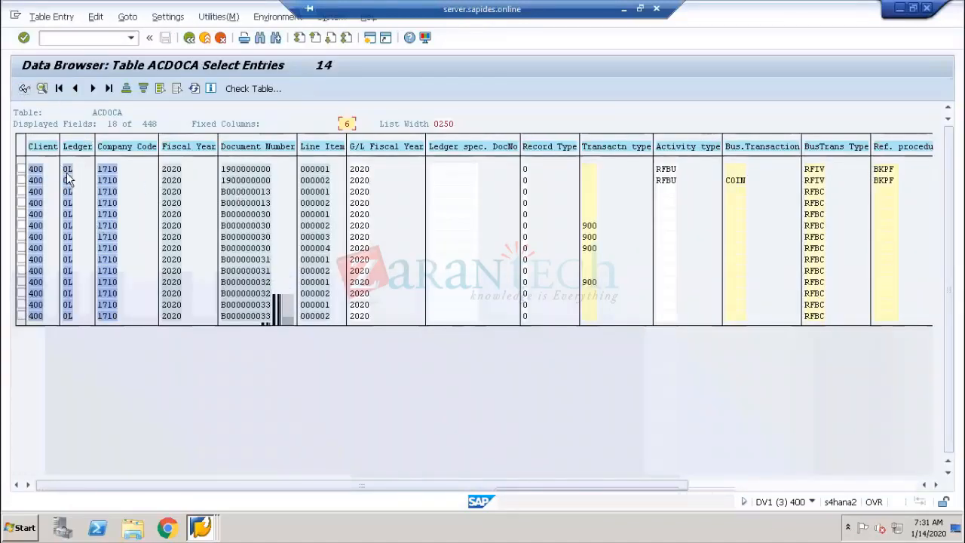
- Display the full record of the first listed ACDOCA entry and find its transaction, company code and global currency fields
click(21, 169)
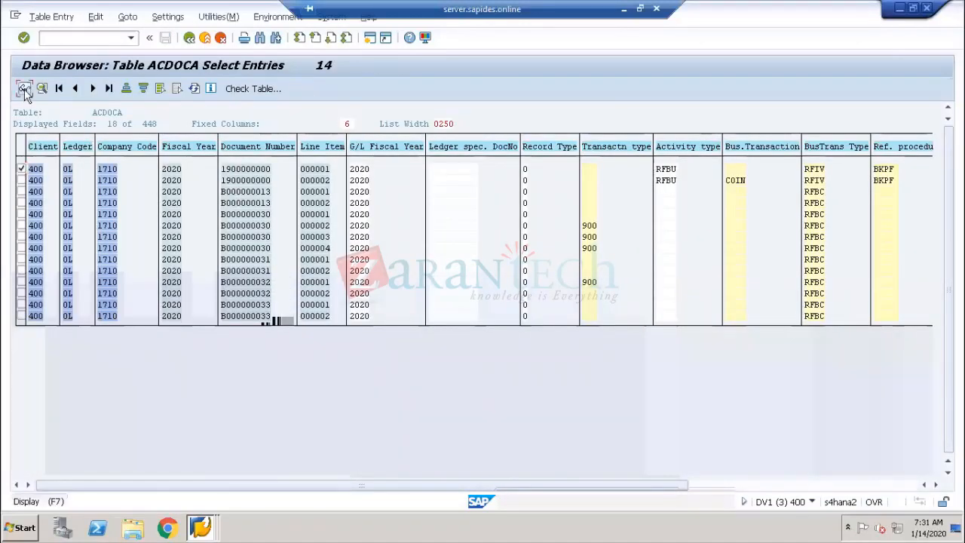
click(24, 89)
scroll(259, 313, down, 2)
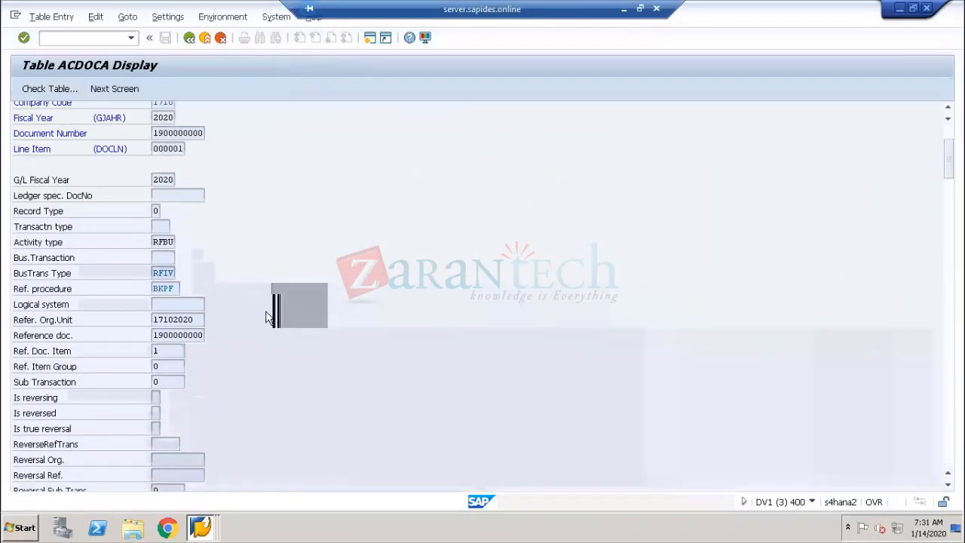
scroll(258, 313, down, 10)
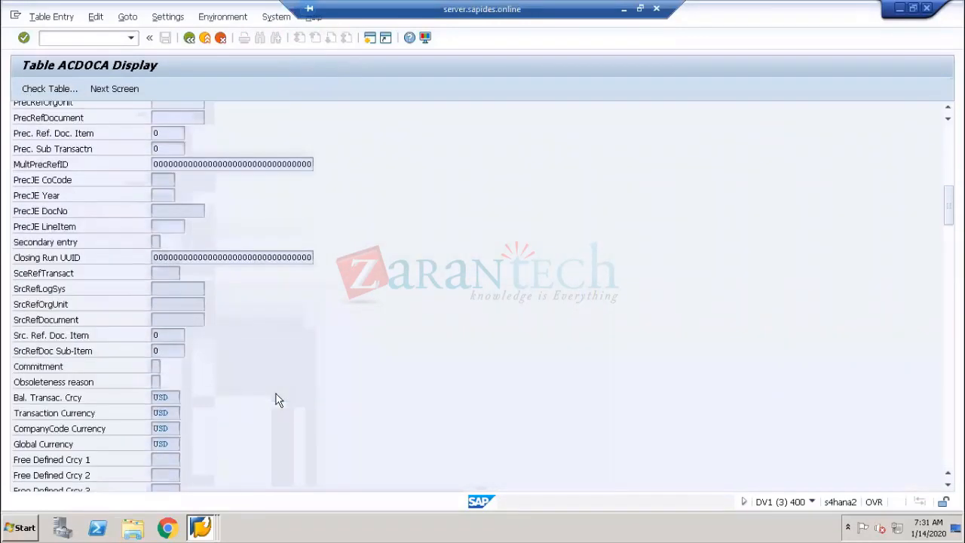
scroll(277, 400, down, 2)
scroll(277, 399, down, 1)
scroll(290, 391, down, 1)
scroll(290, 391, down, 1)
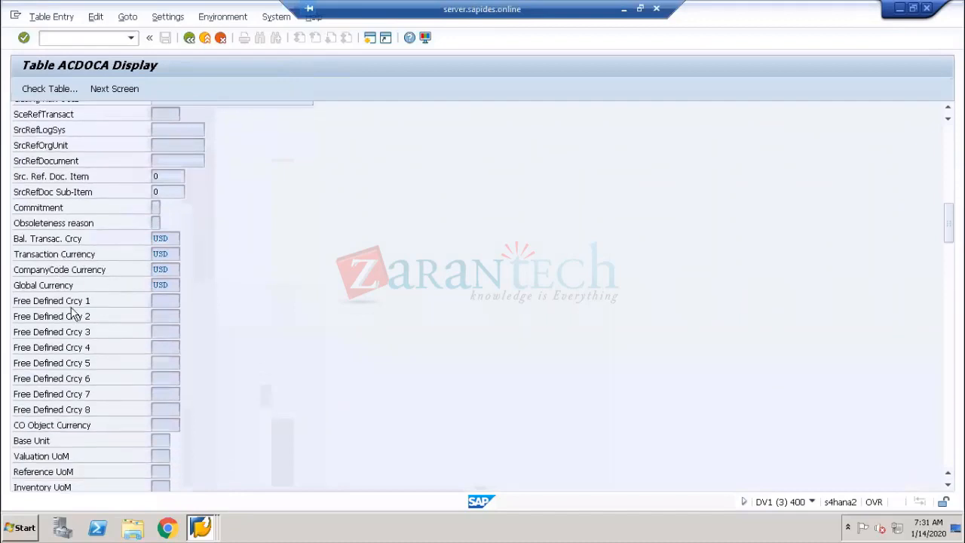
- Examine the Free Defined Crcy 1 to 4 fields of the displayed entry
click(160, 298)
click(162, 317)
click(162, 332)
click(162, 348)
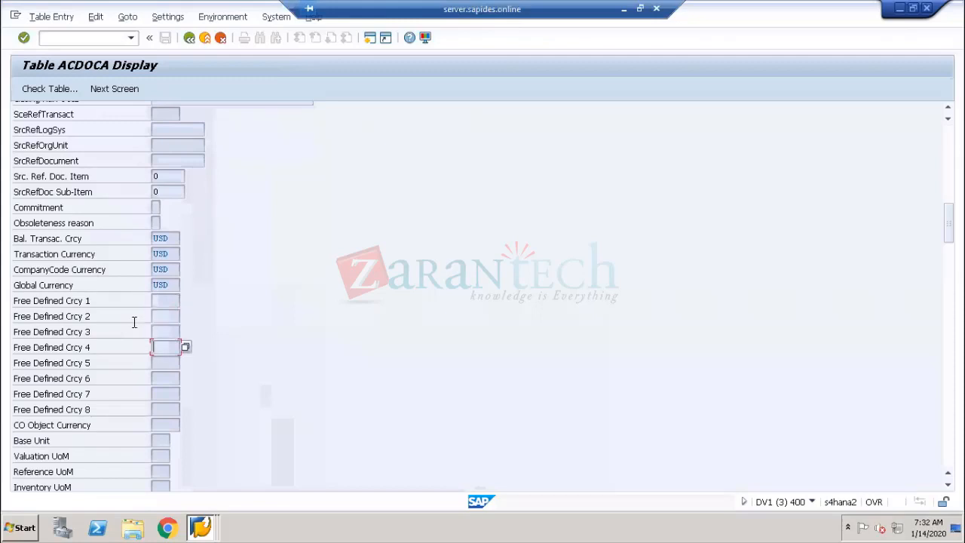
click(165, 304)
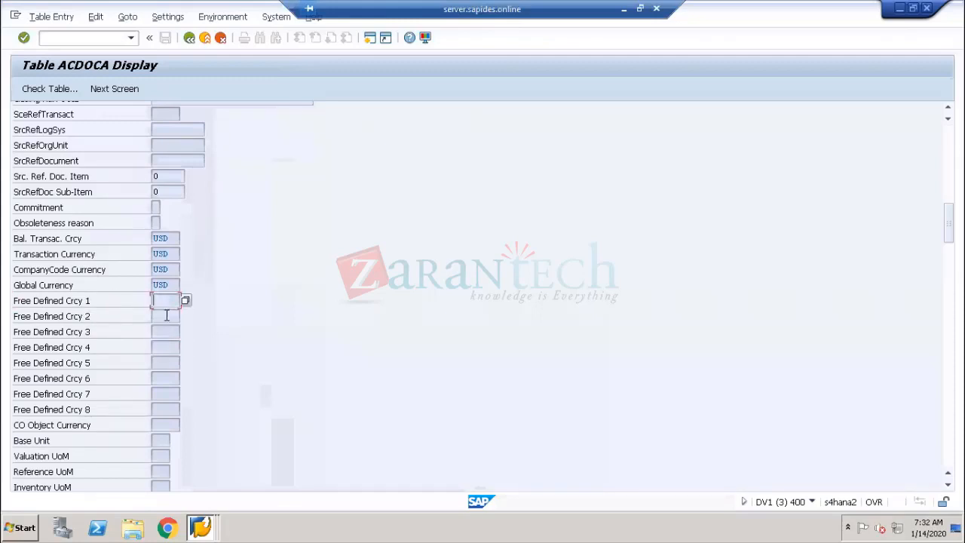
- Find the entry's amount fields and examine the amounts in company code currency and global currency
scroll(167, 315, down, 5)
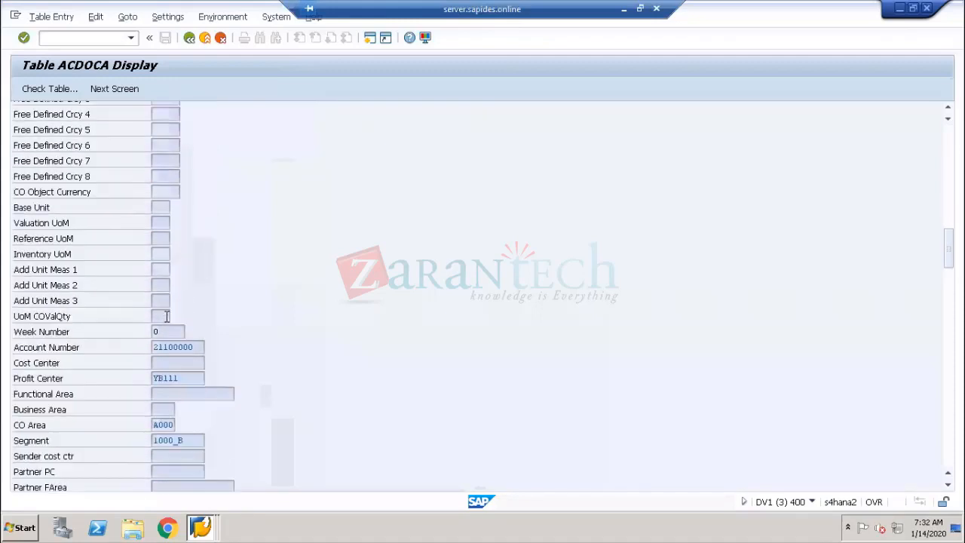
scroll(167, 315, down, 6)
scroll(166, 315, down, 1)
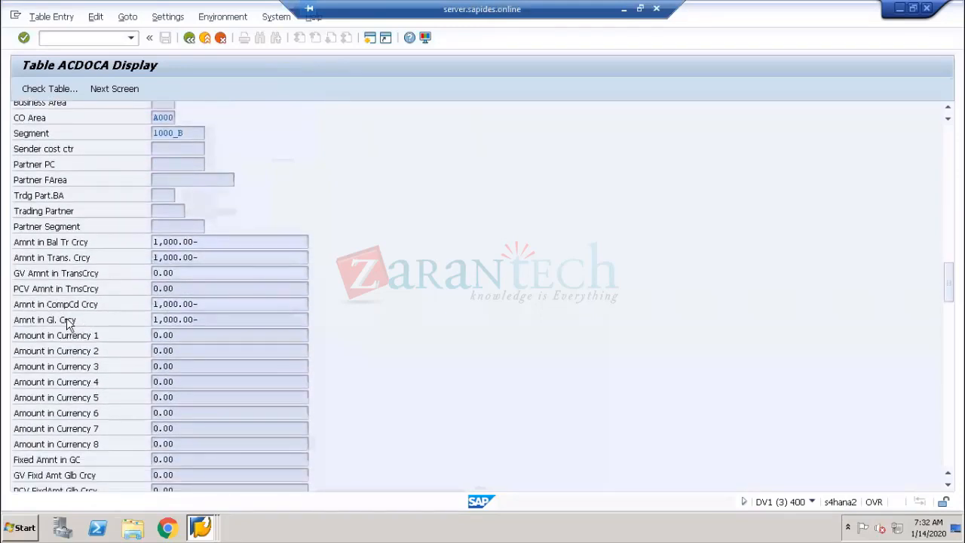
click(196, 303)
drag(202, 304, 130, 304)
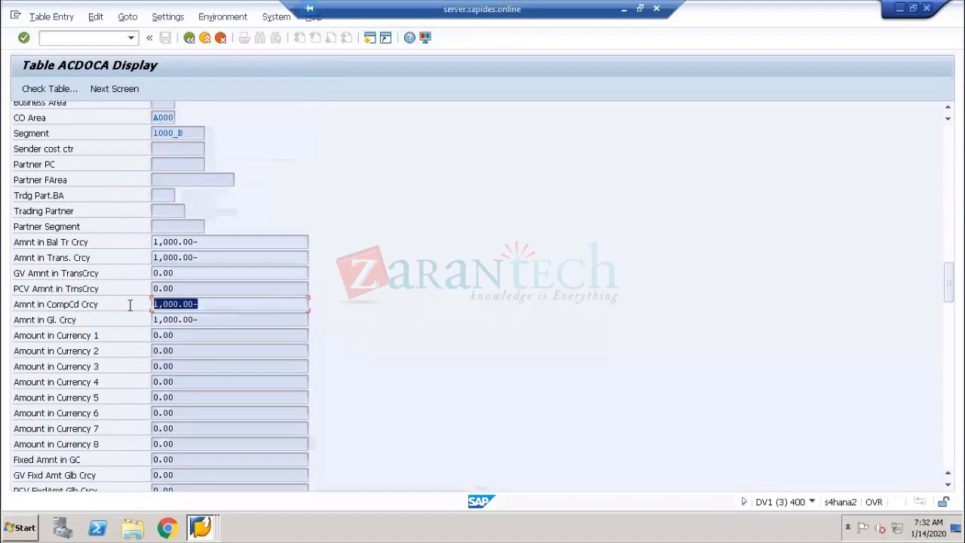
click(155, 322)
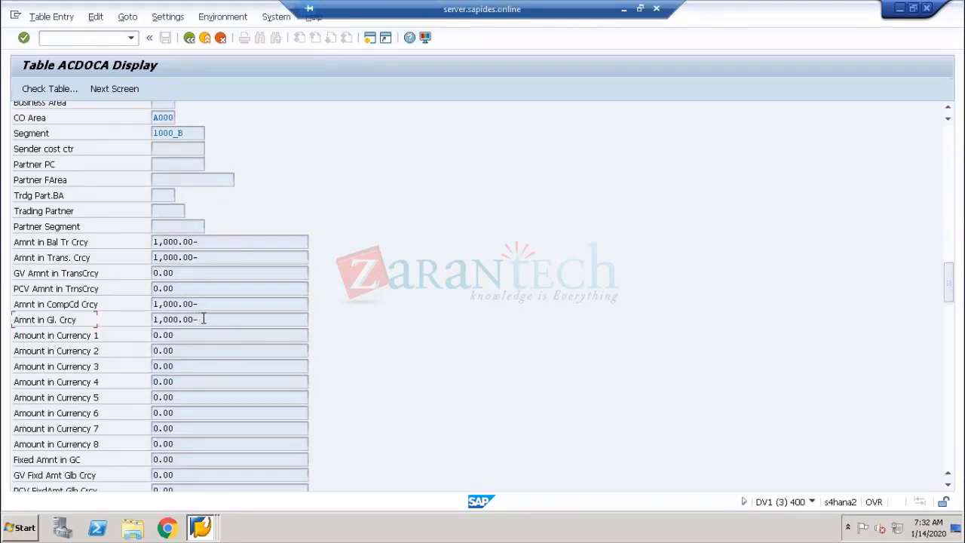
drag(200, 319, 130, 318)
- Examine the Amount in Currency 1 to 8 fields of the same entry
click(69, 349)
drag(181, 337, 150, 348)
click(166, 348)
scroll(165, 354, down, 2)
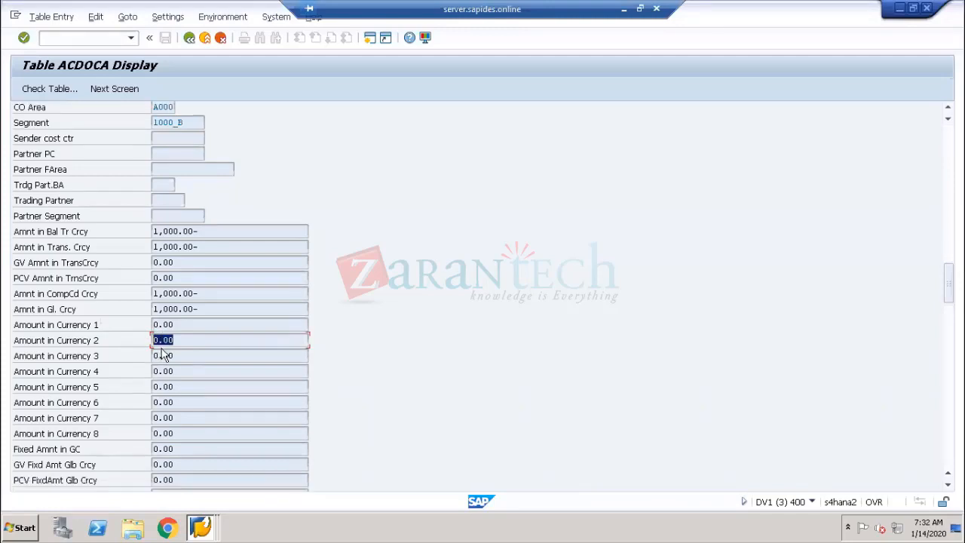
scroll(179, 363, down, 3)
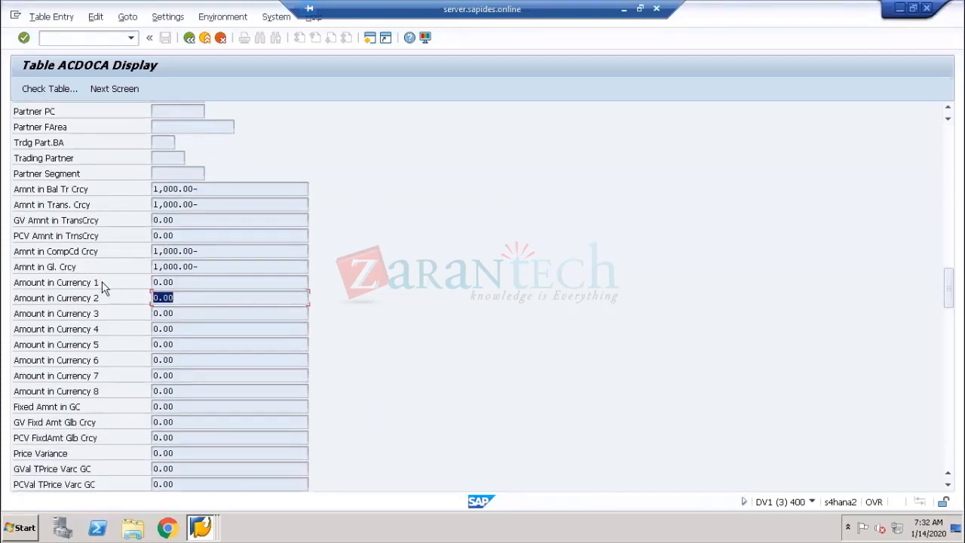
click(94, 391)
- Look at the currency notes in the Paint diagram and return to the SAP remote session
click(622, 10)
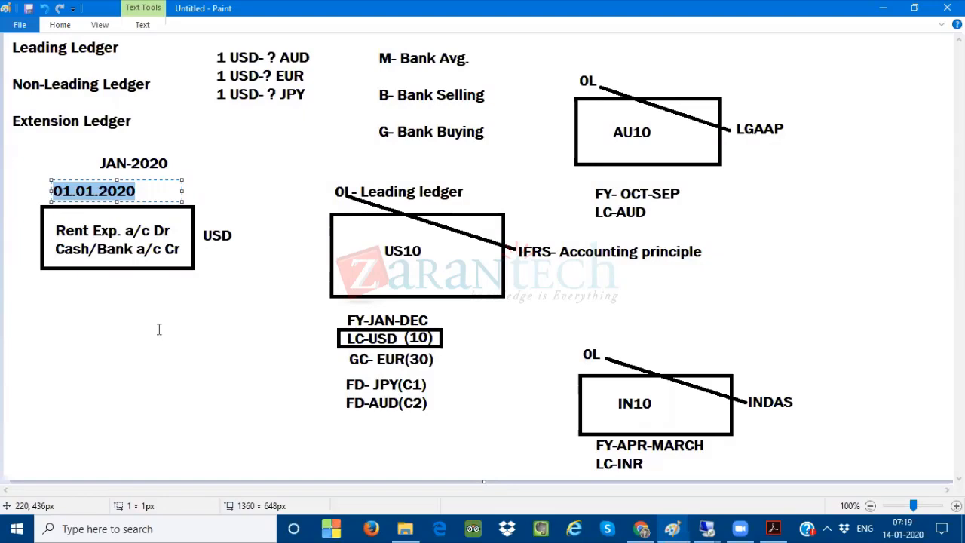
click(705, 528)
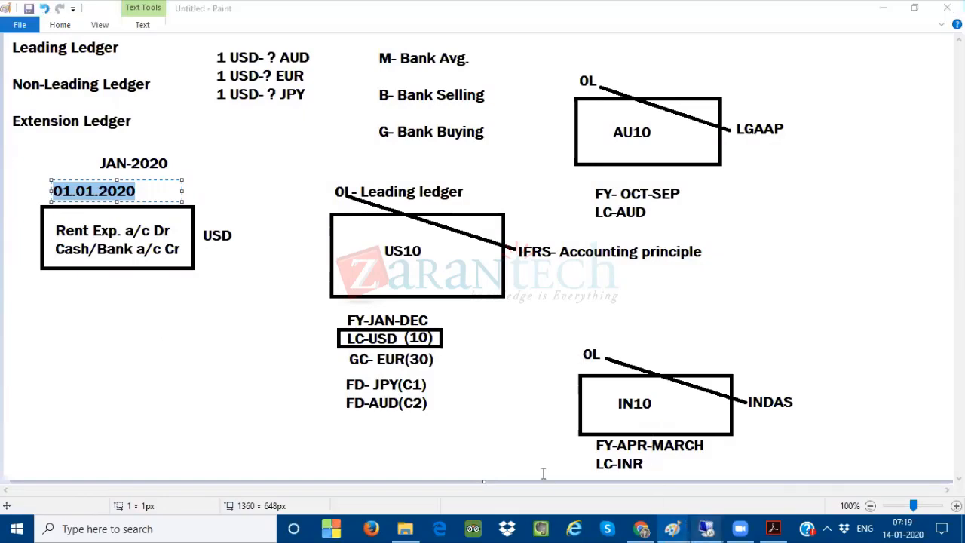
click(587, 468)
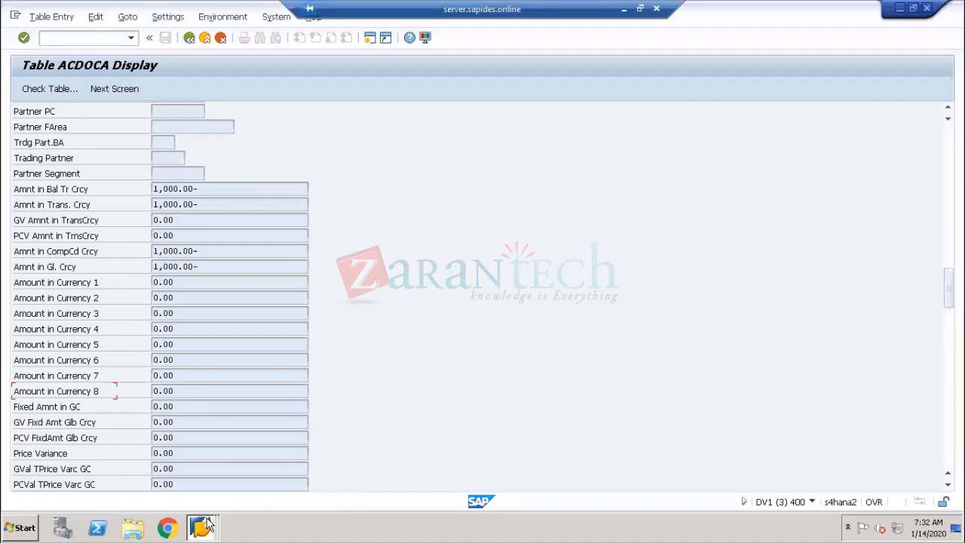
- Switch to the SAP session with the ledger's company code settings and open Currency Types, running the consistency check on the way
mouse_move(201, 527)
click(200, 443)
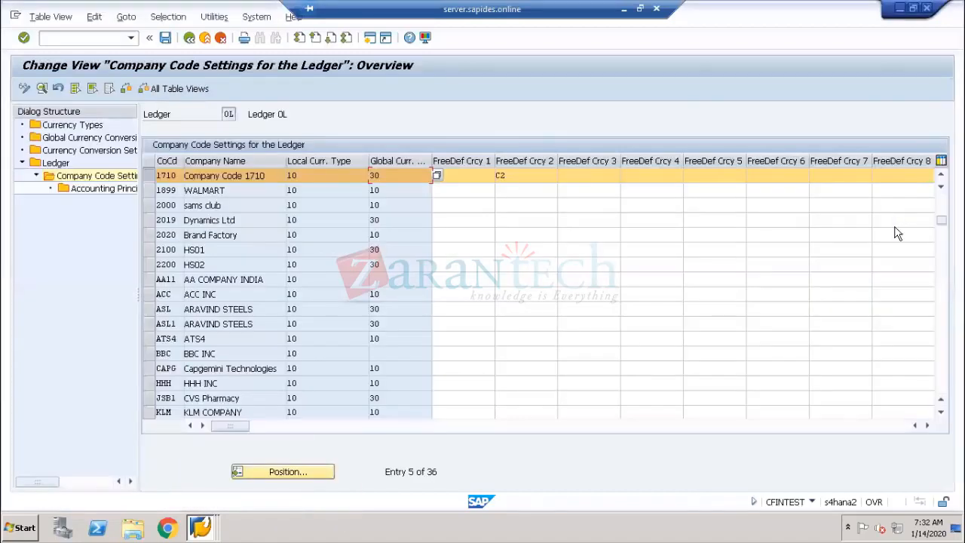
double_click(81, 129)
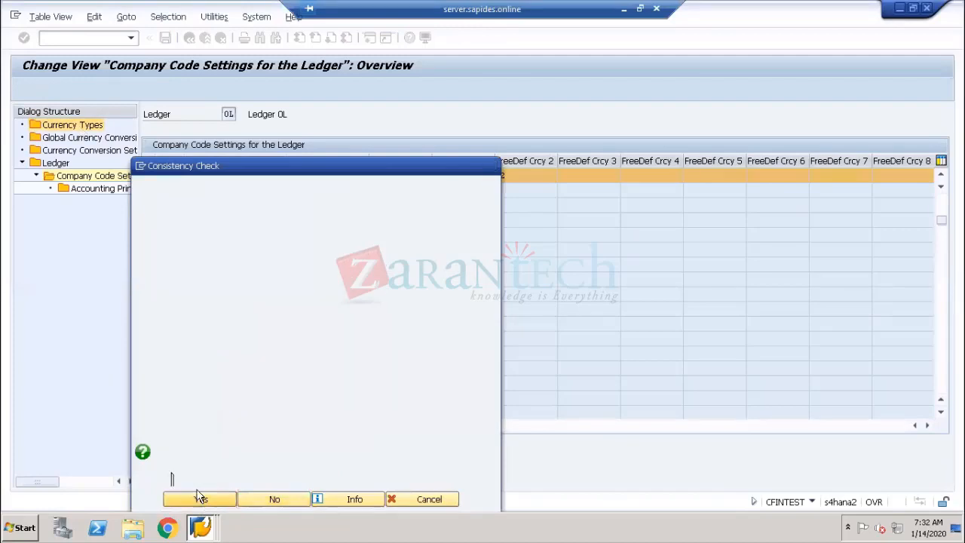
click(200, 501)
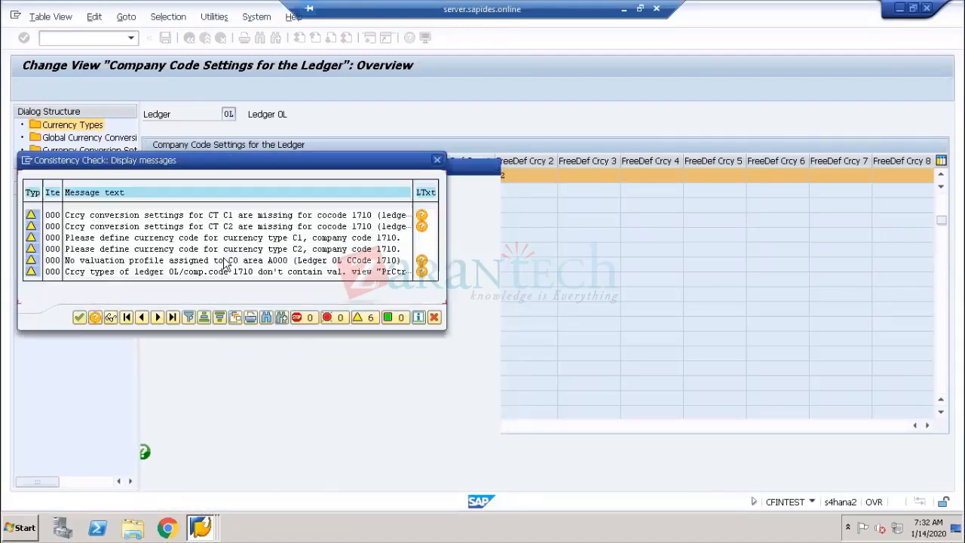
click(80, 316)
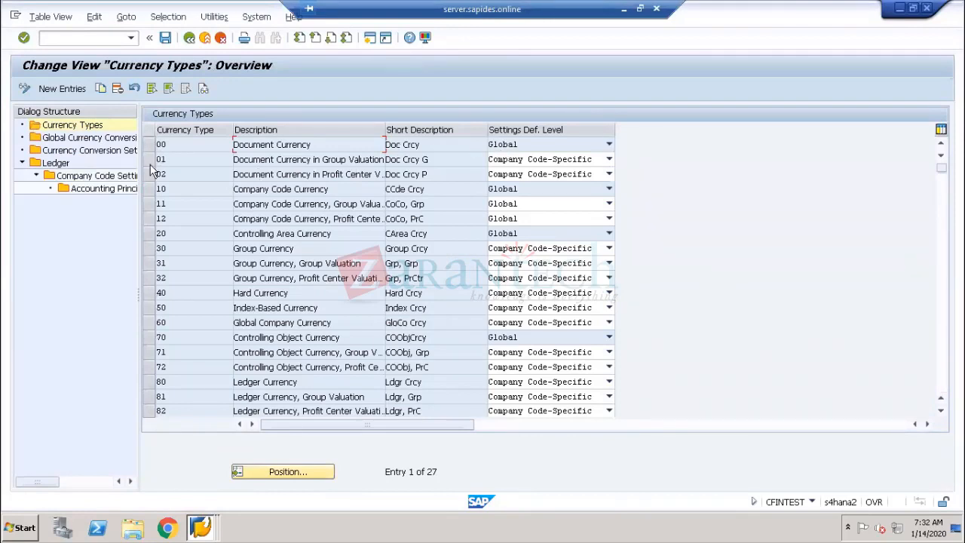
- Review the global and the company-code currency conversion settings, and switch back to the Paint diagram
double_click(106, 141)
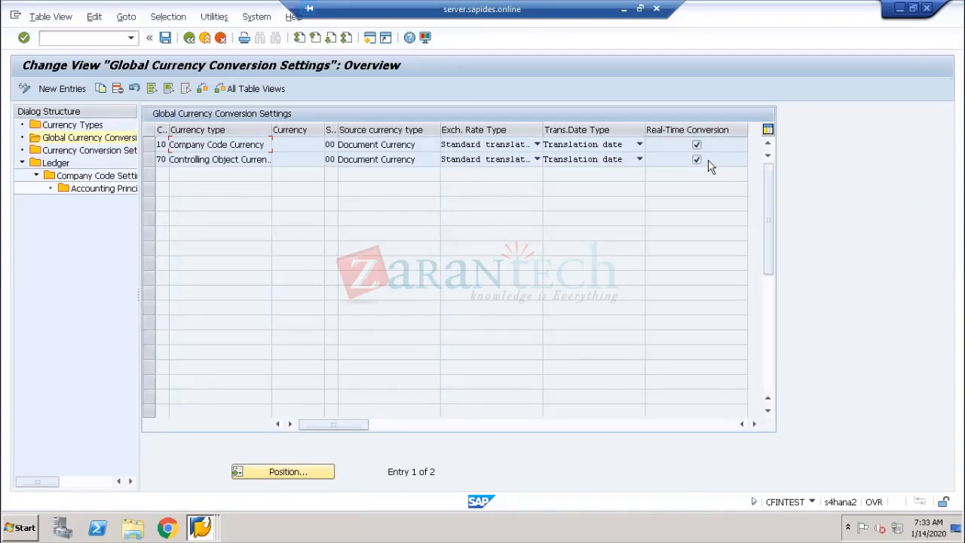
double_click(76, 151)
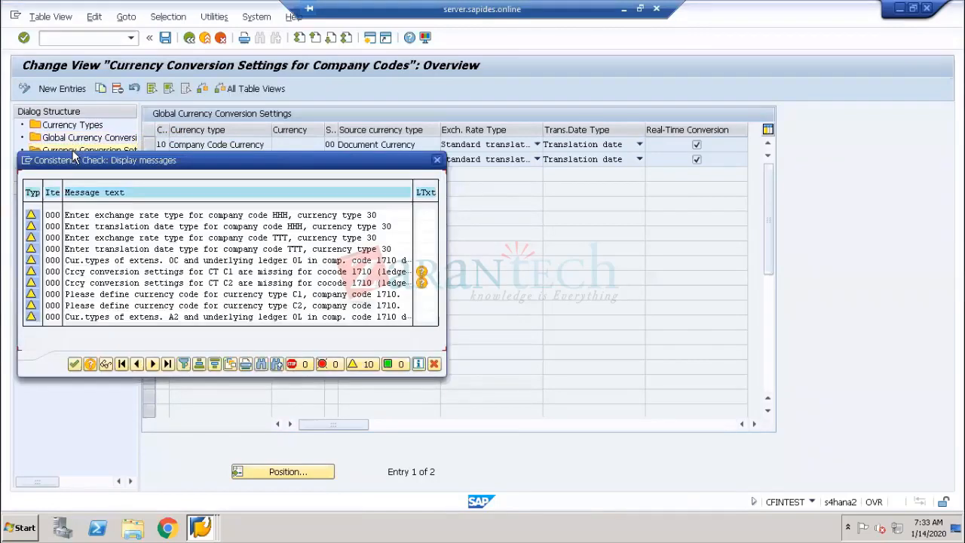
click(76, 365)
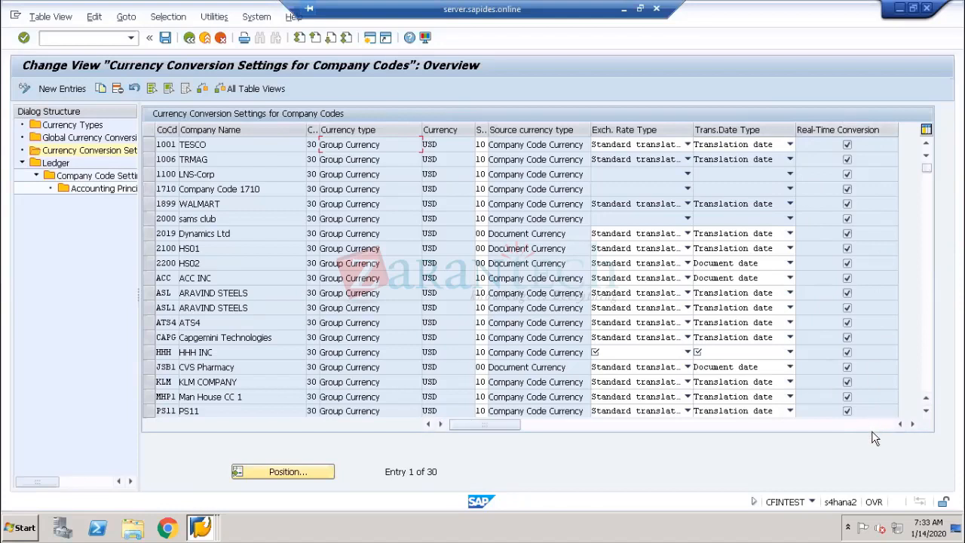
click(625, 11)
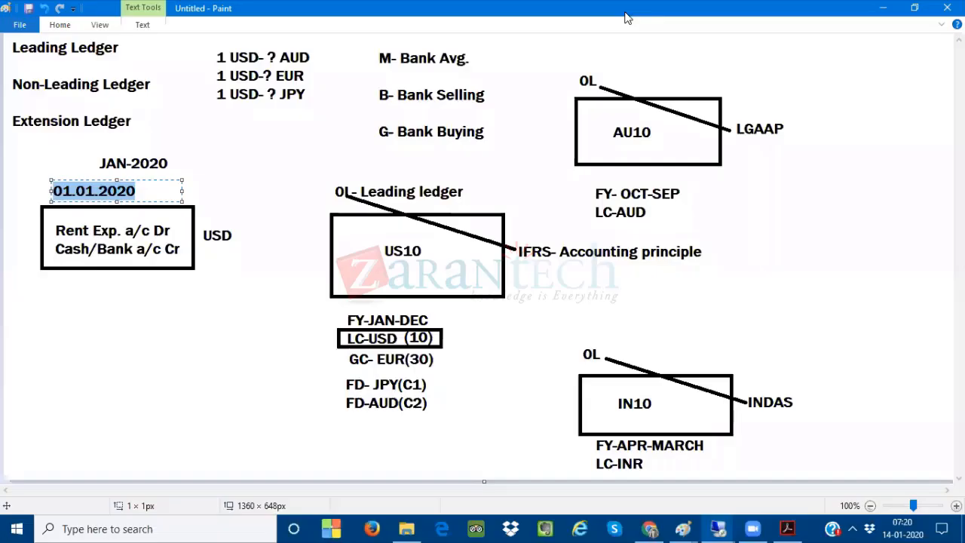